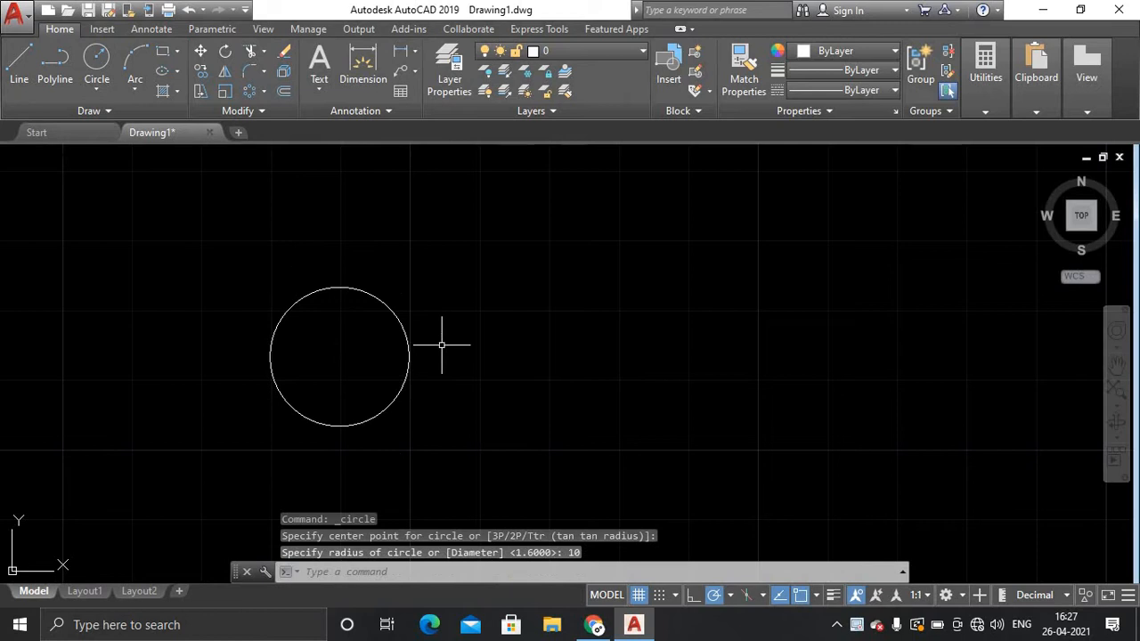
Draw two circles of radius 7 and radius 5 from the centre of the existing circle
left_click(97, 60)
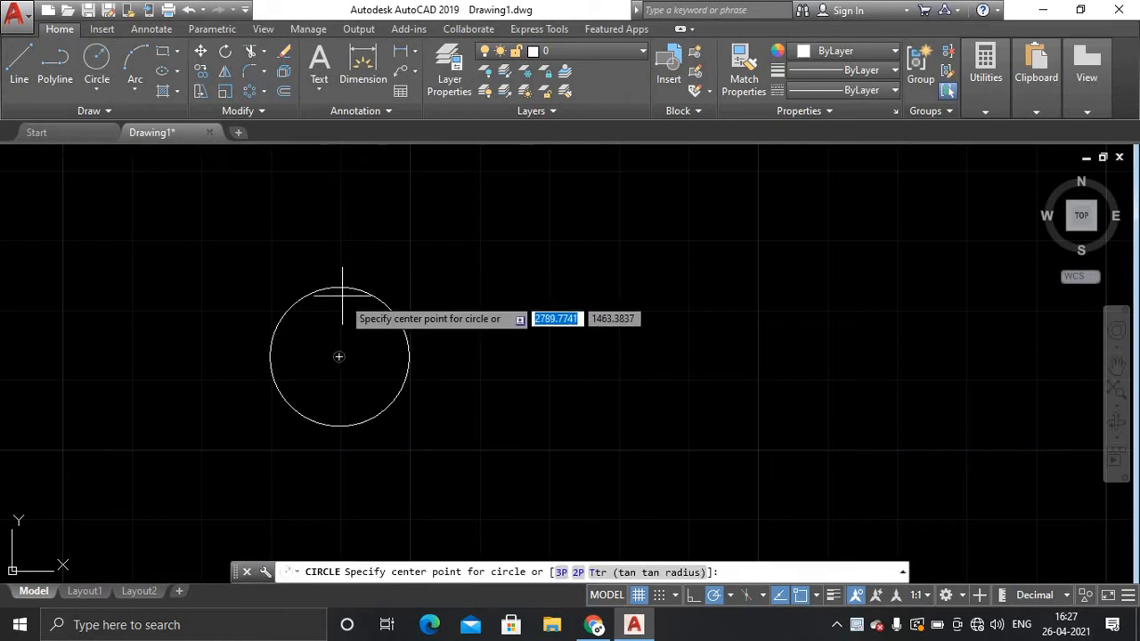
left_click(338, 356)
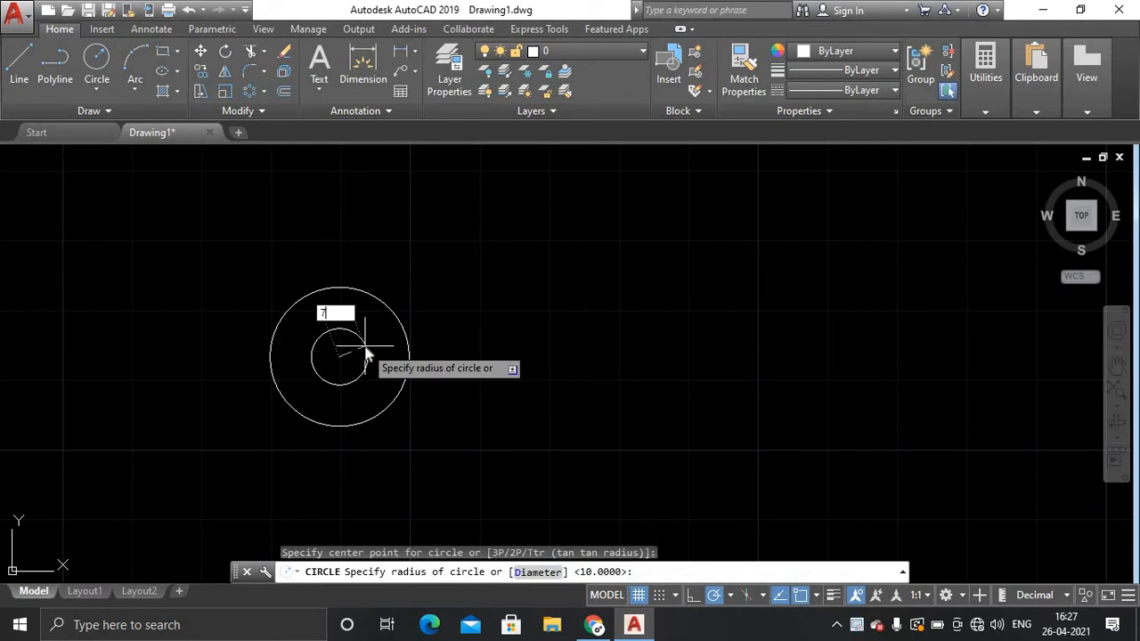
type("7")
key("Return")
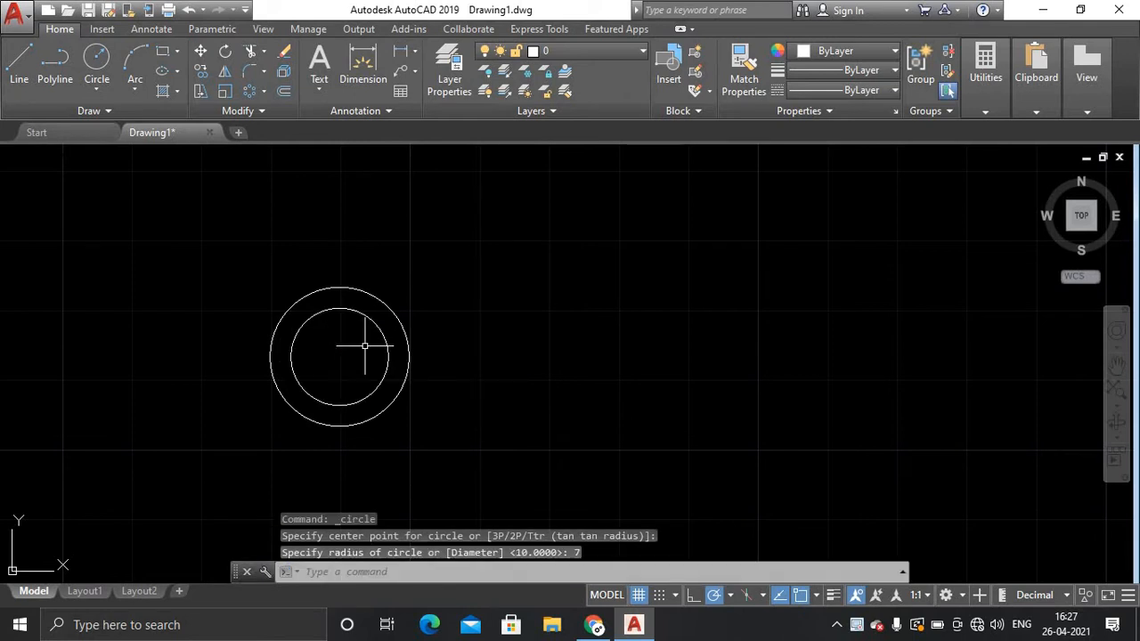
left_click(104, 63)
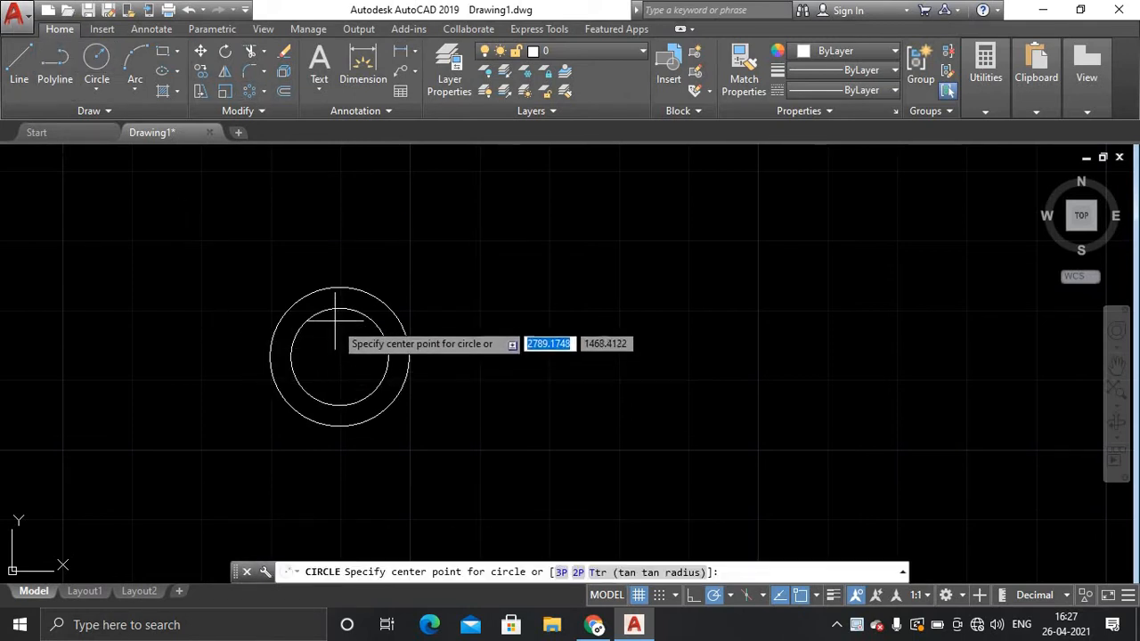
left_click(339, 357)
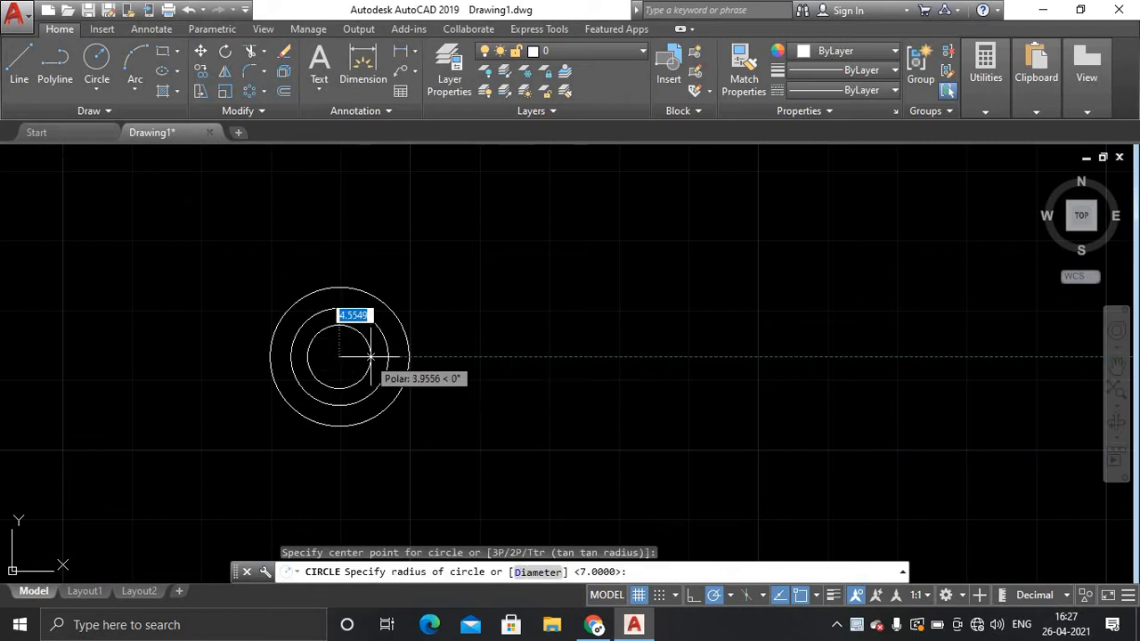
key("Return")
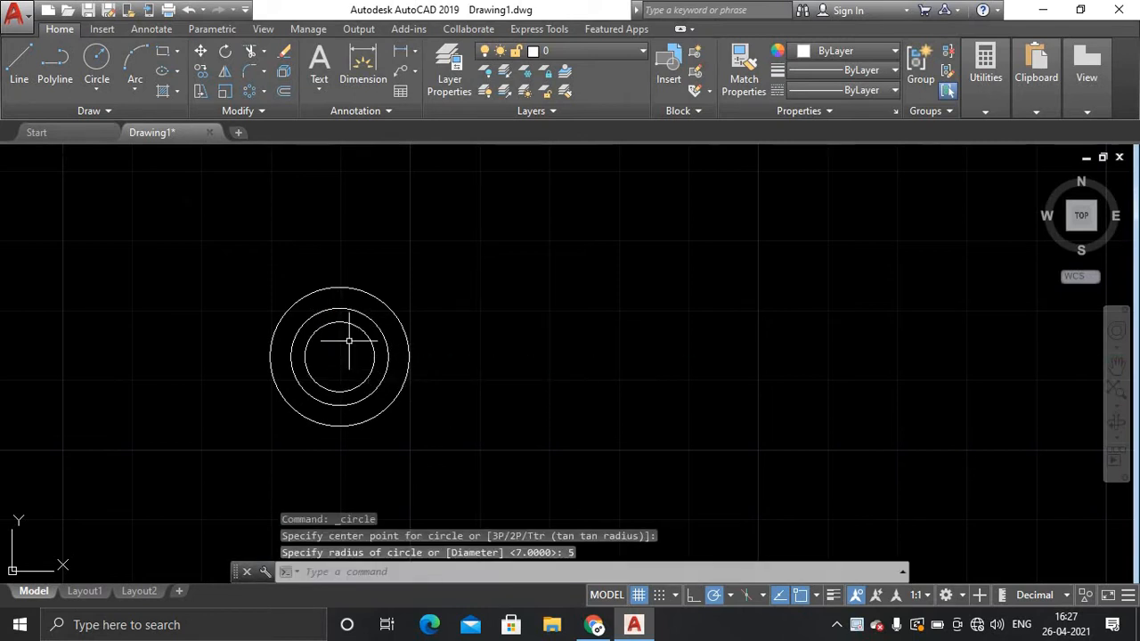
Add two smaller concentric circles of radius 3 and radius 2 at the same centre
left_click(97, 61)
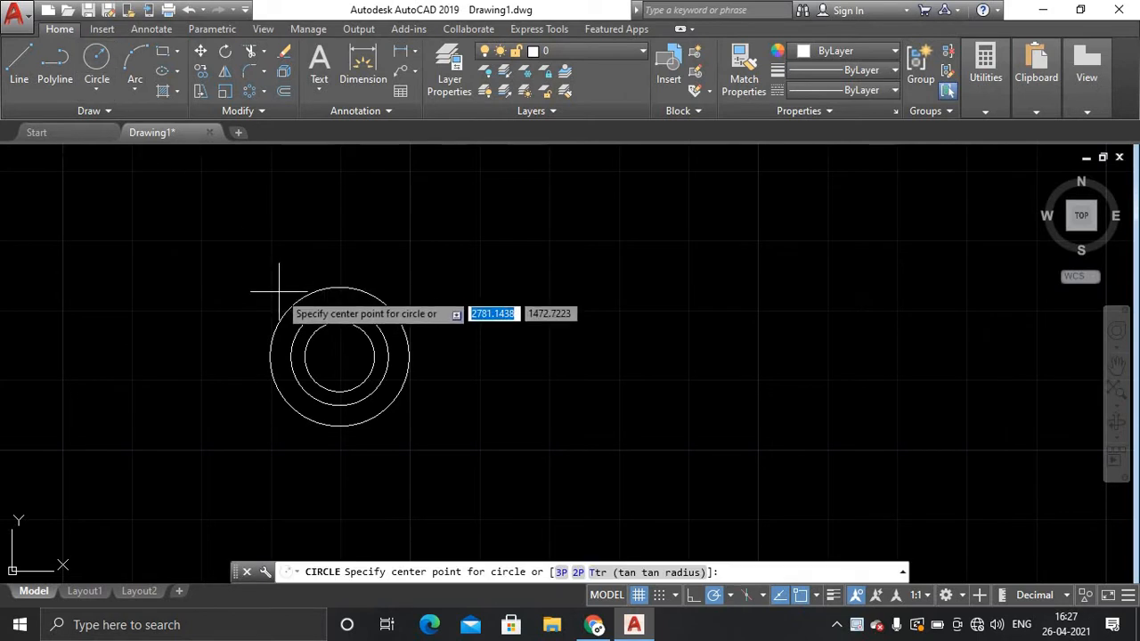
left_click(339, 357)
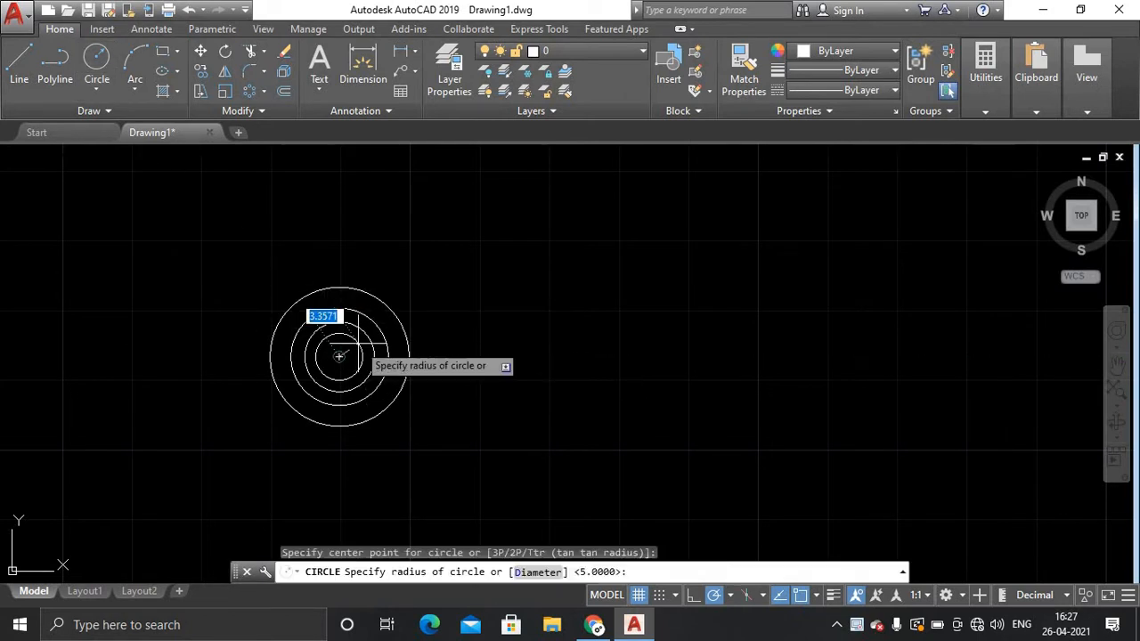
type("3")
key("Return")
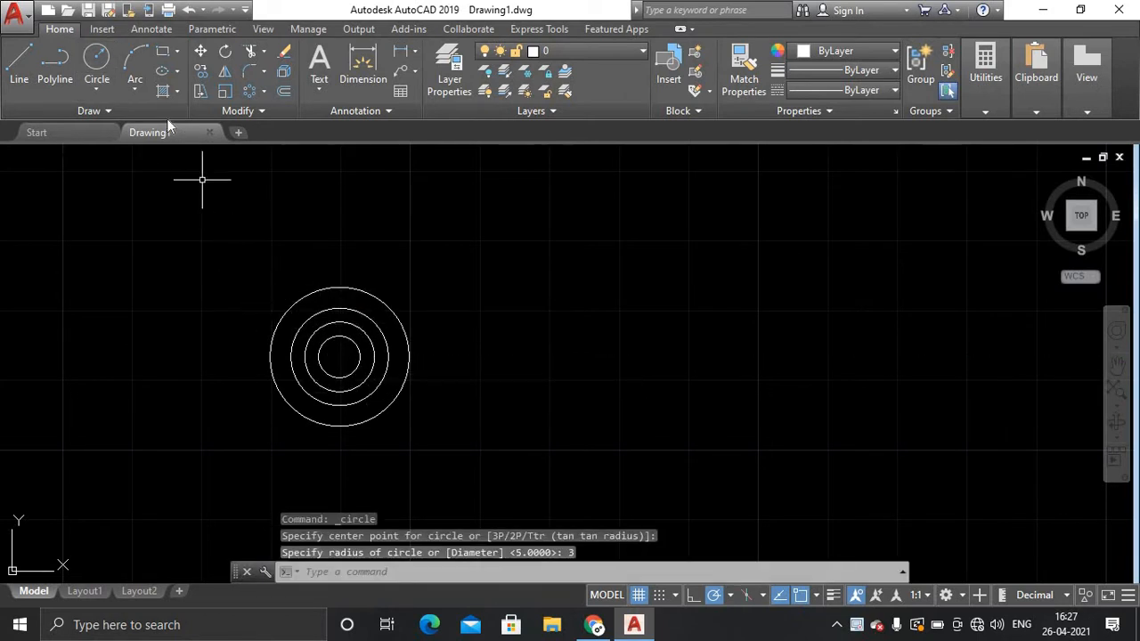
left_click(97, 60)
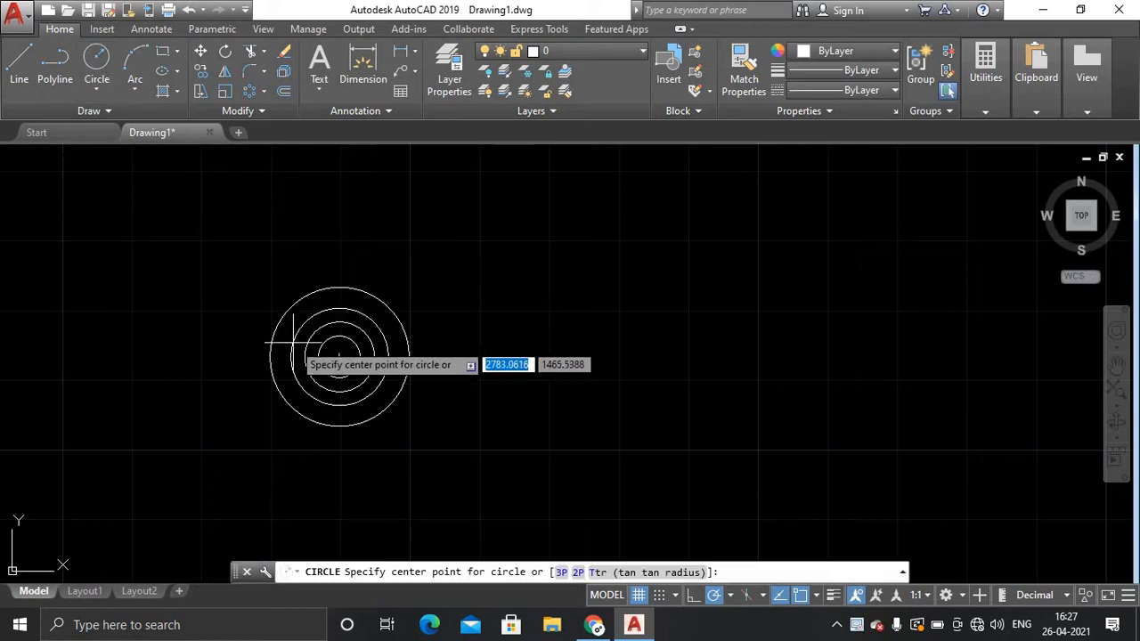
left_click(339, 357)
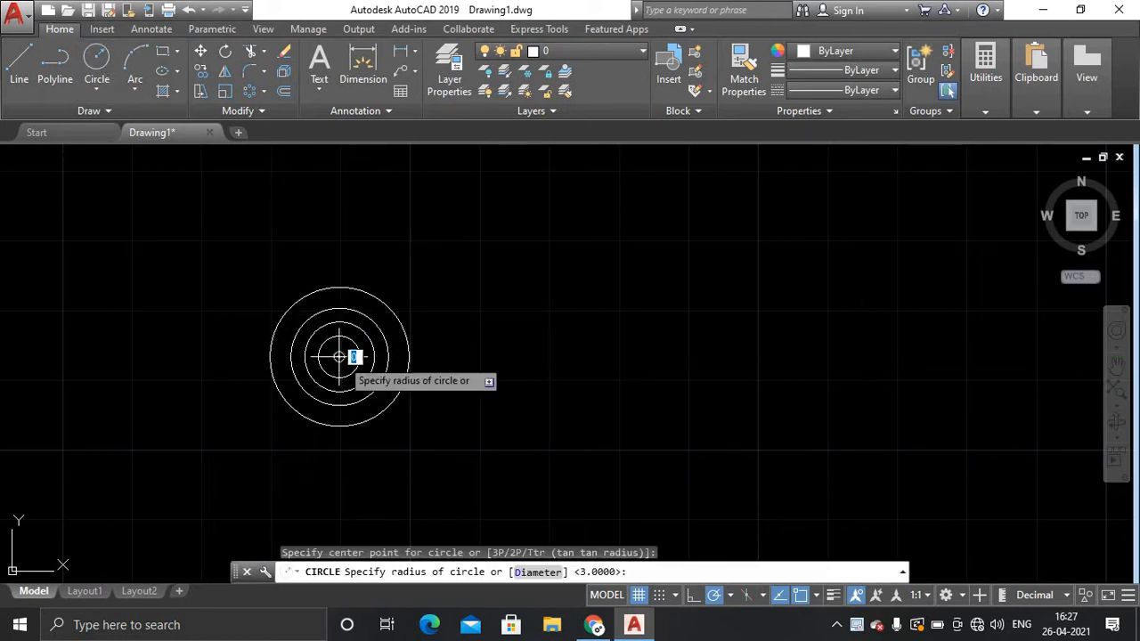
type("2")
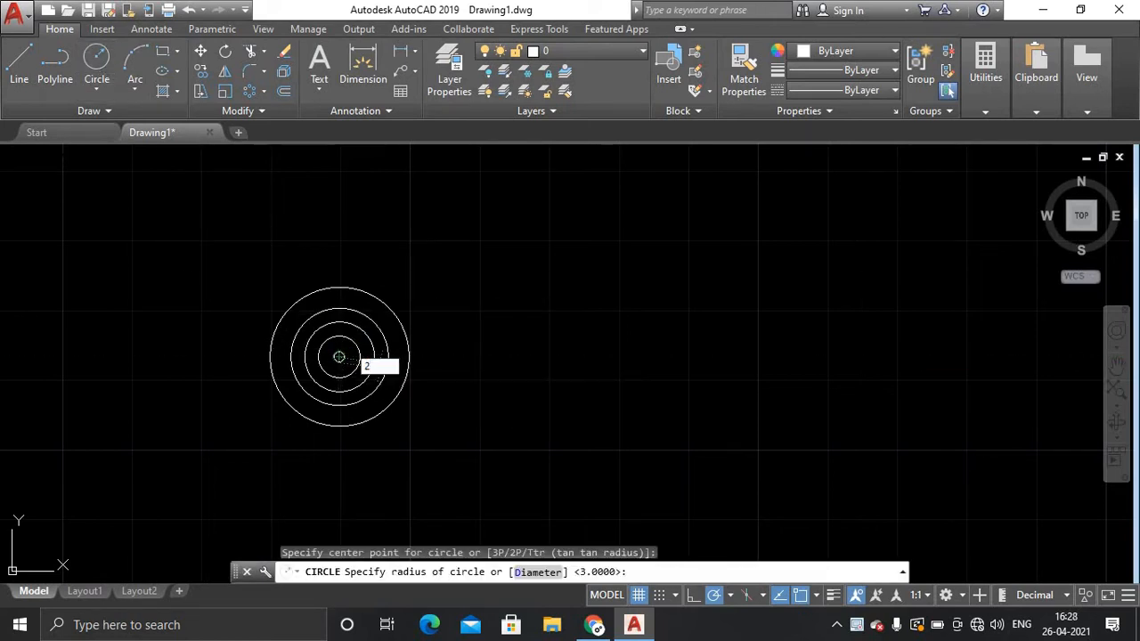
key("Return")
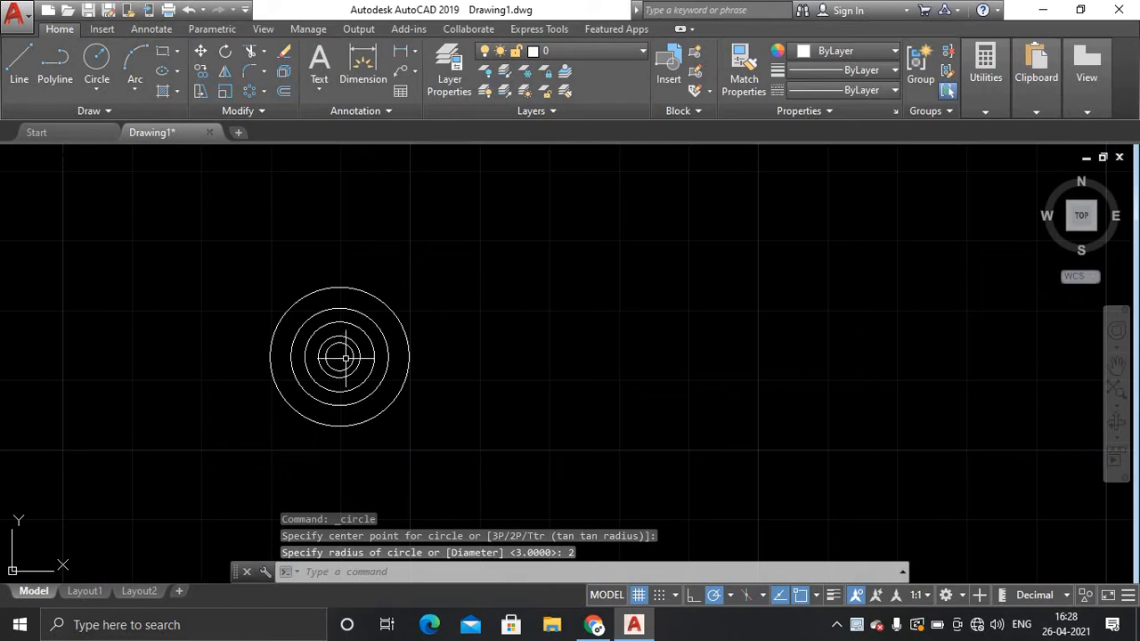
Draw a line from the common centre at a 60° angle, ending slightly beyond the outermost circle
left_click(17, 64)
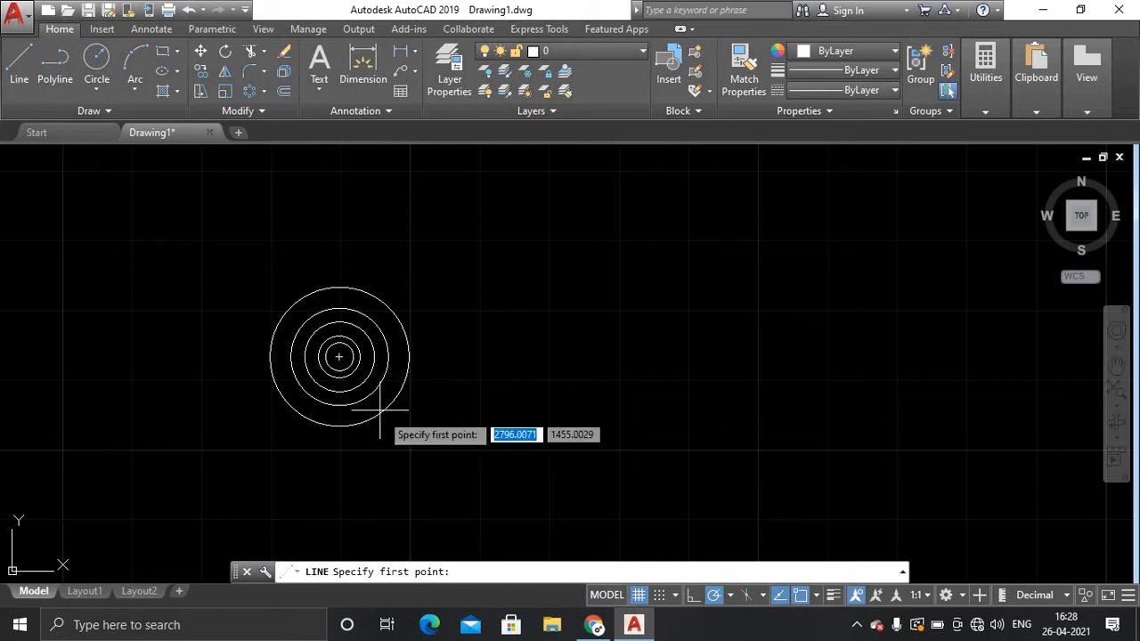
left_click(339, 357)
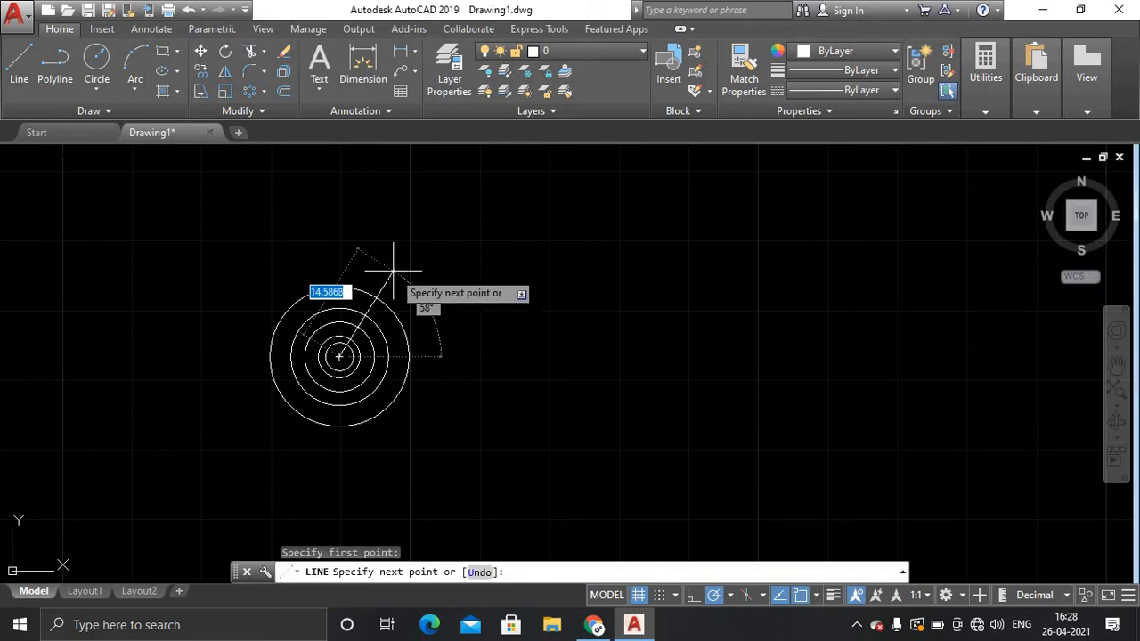
key("F8")
key("F10")
type("<60")
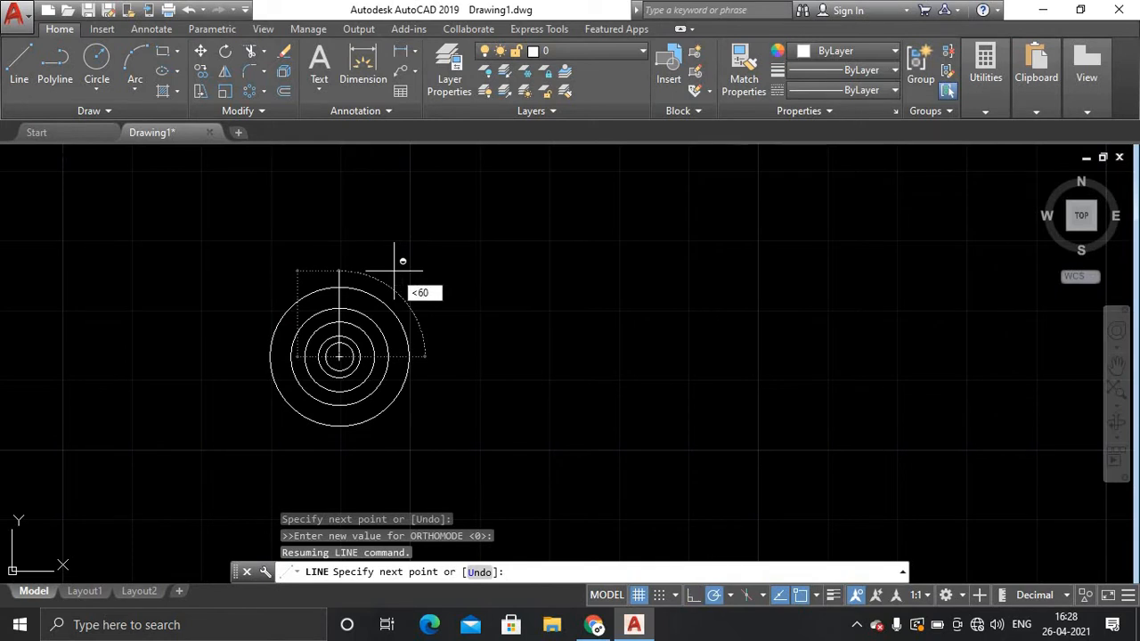
key("Return")
left_click(395, 270)
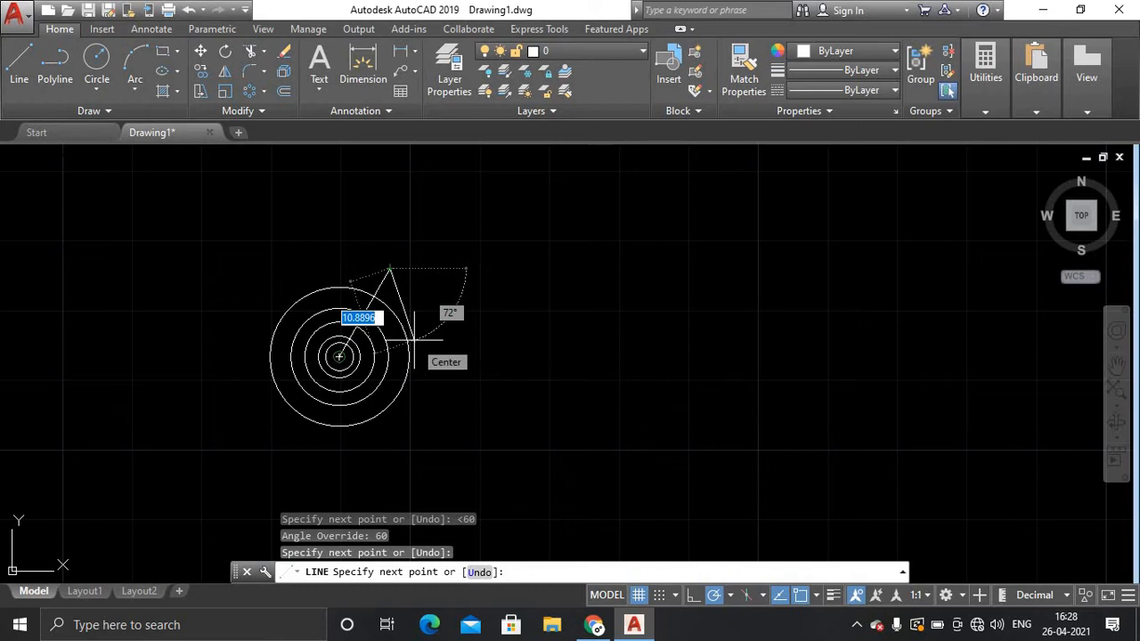
key("Return")
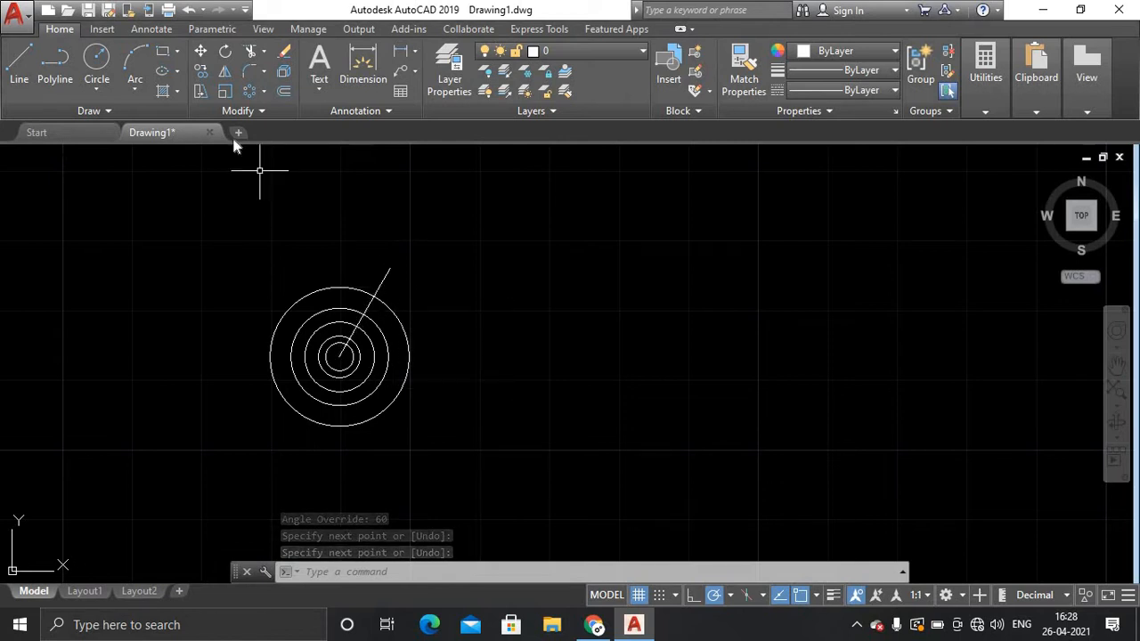
Mirror the 60° line about the vertical axis through the circles' centre, keeping the original line
left_click(225, 71)
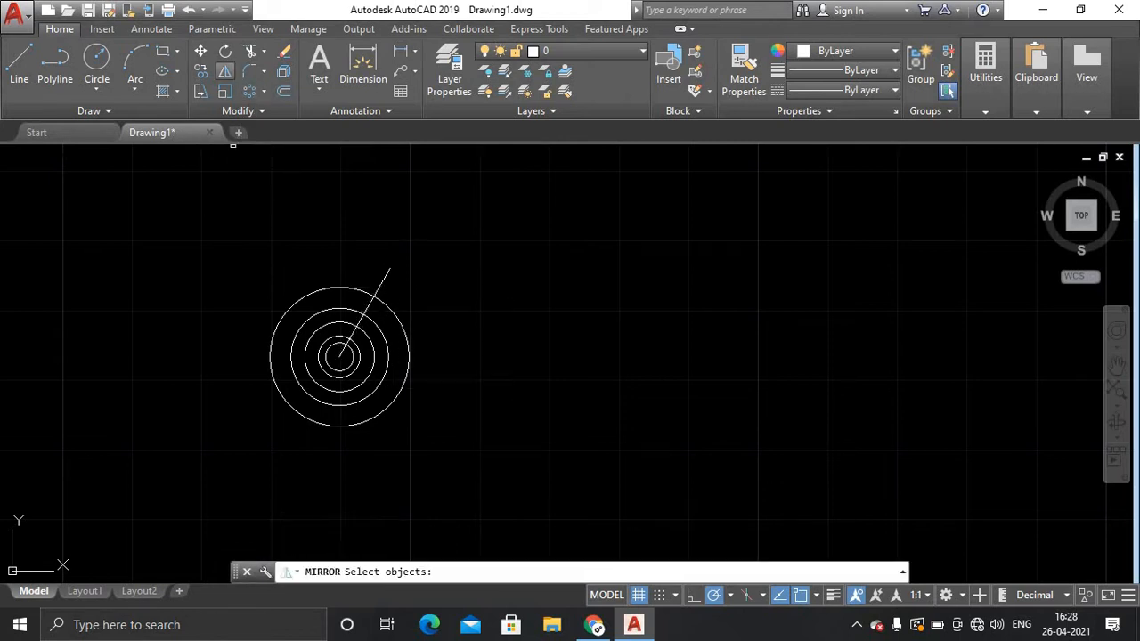
left_click(379, 285)
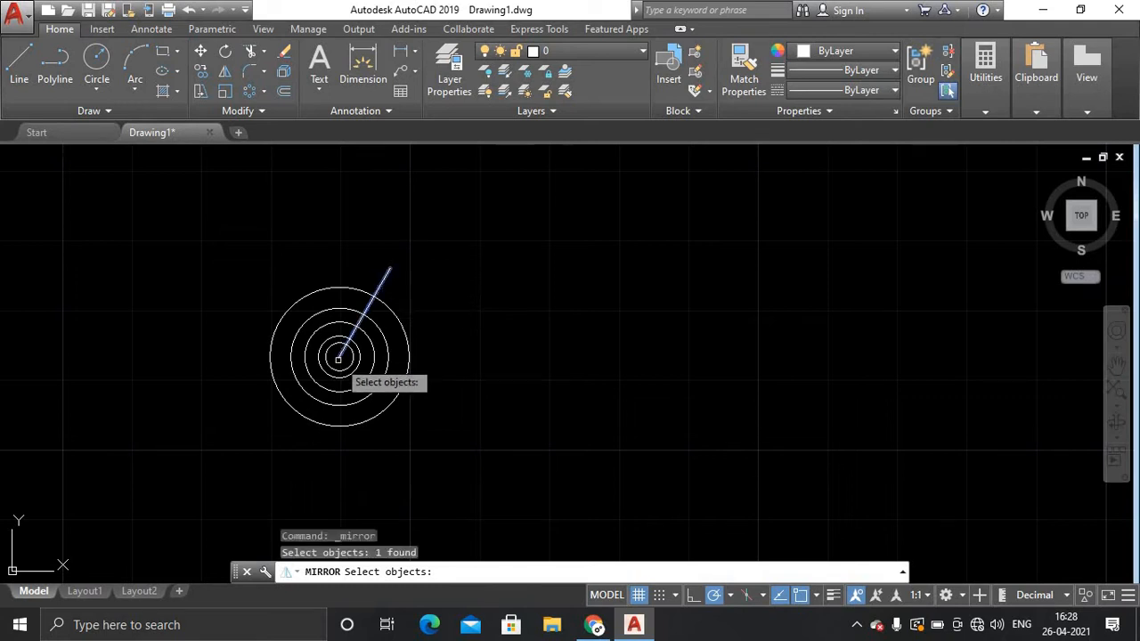
key("Return")
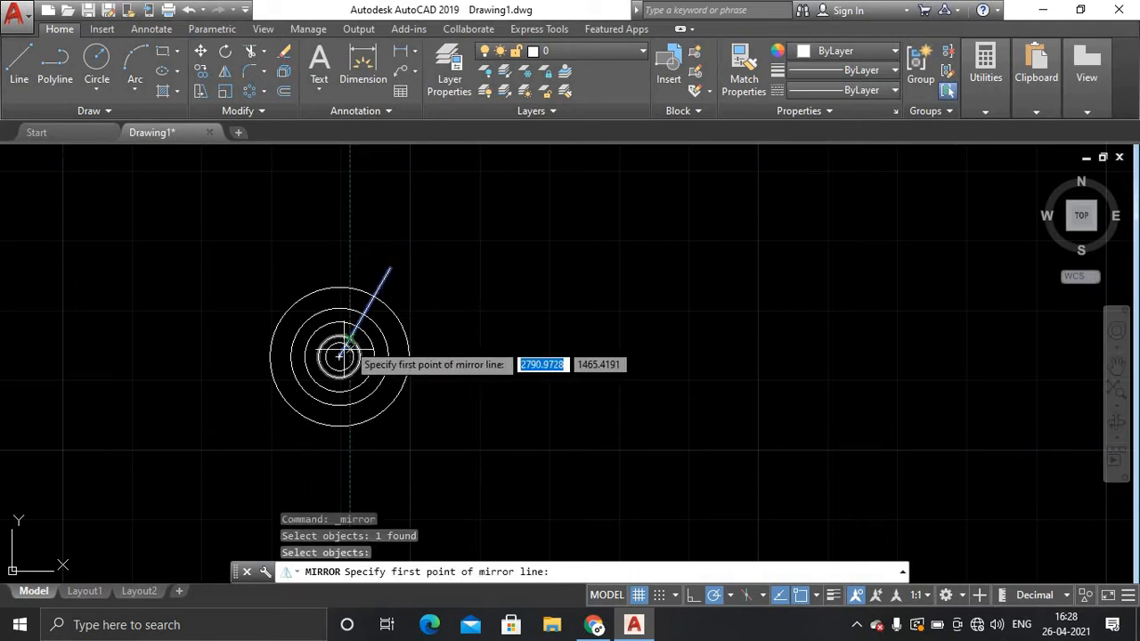
left_click(339, 356)
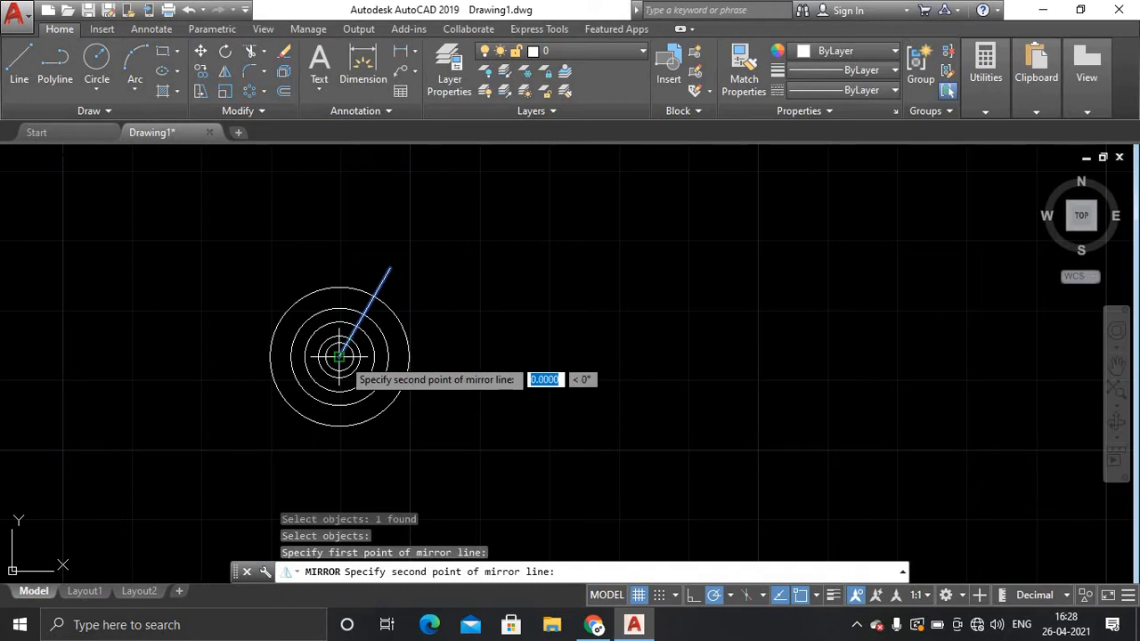
left_click(339, 239)
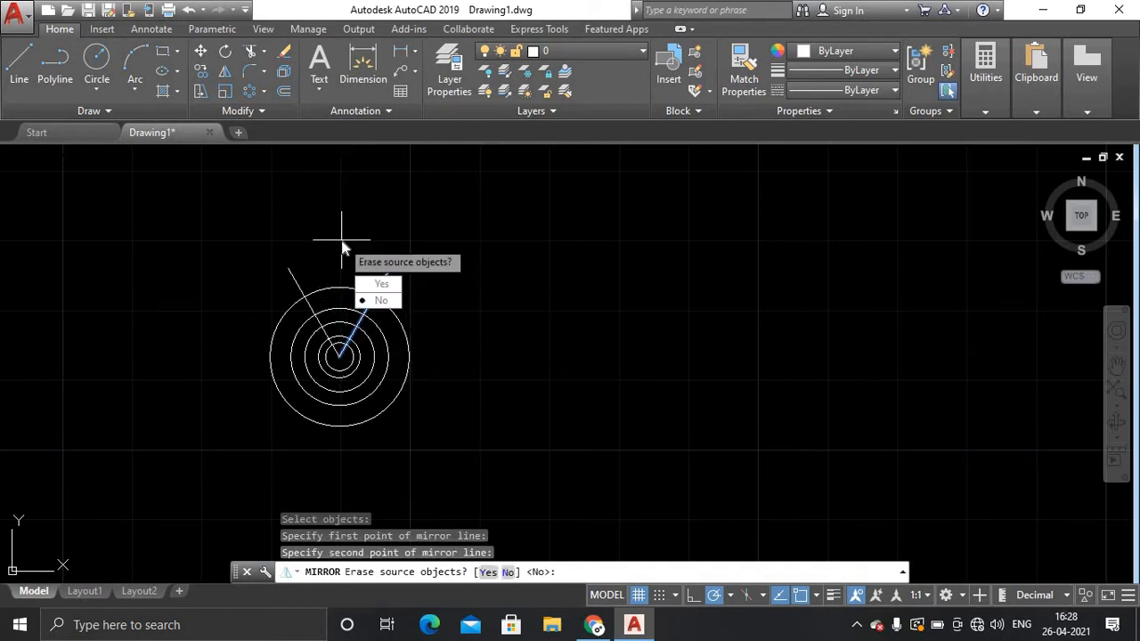
key("Return")
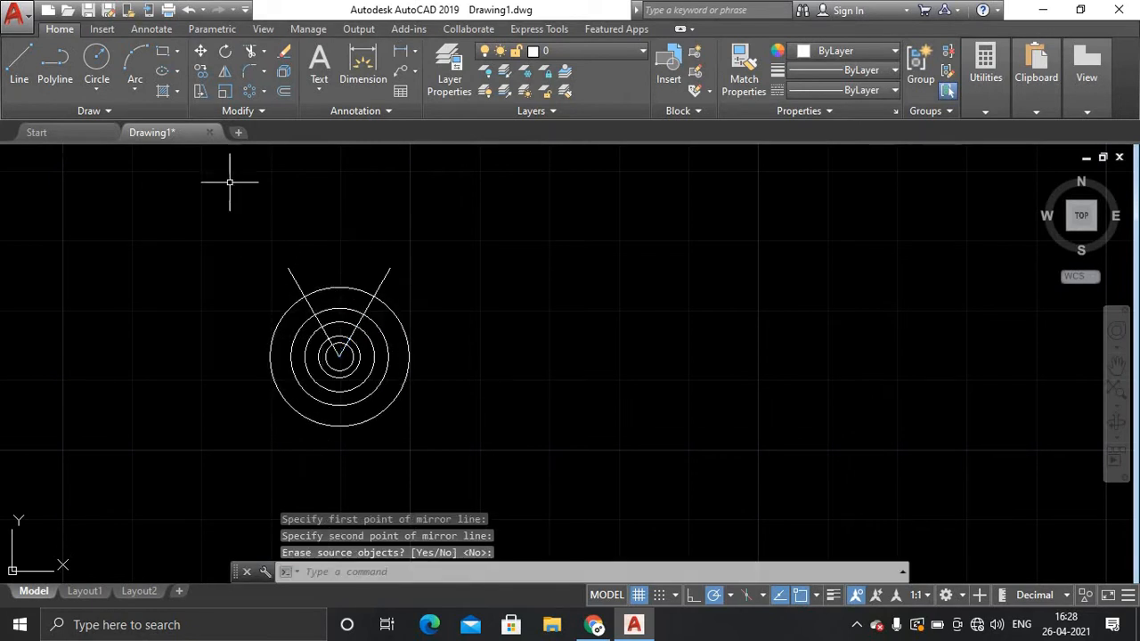
Draw a two-point circle on the left slanted line, spanning its intersections with the radius 7 and radius 5 circles
scroll(231, 181, "up", 2)
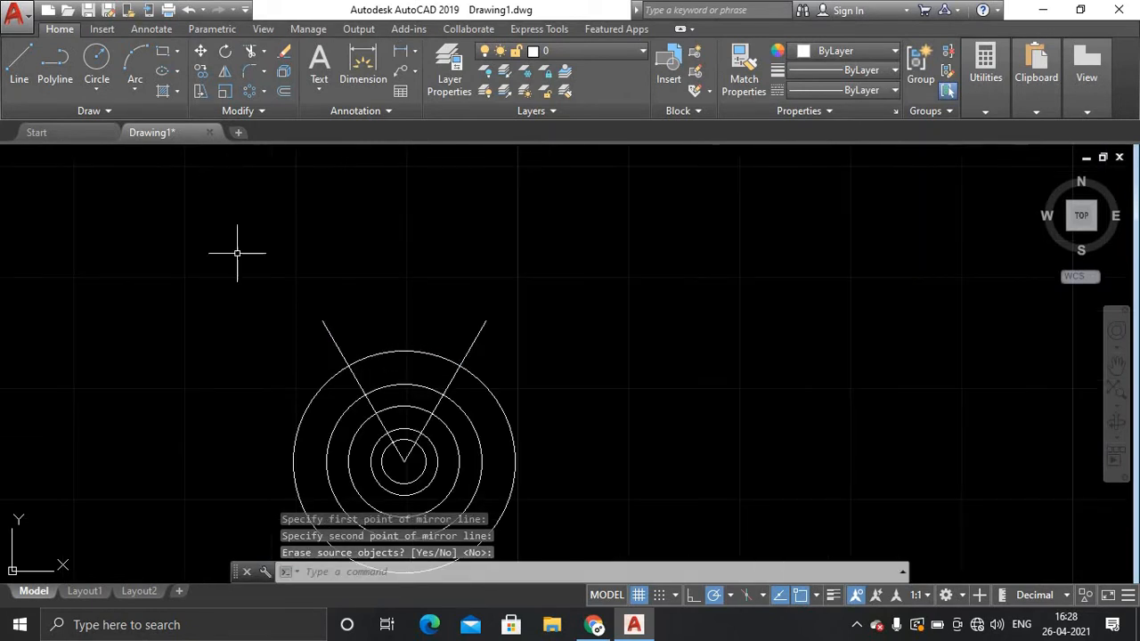
left_click(97, 89)
left_click(119, 189)
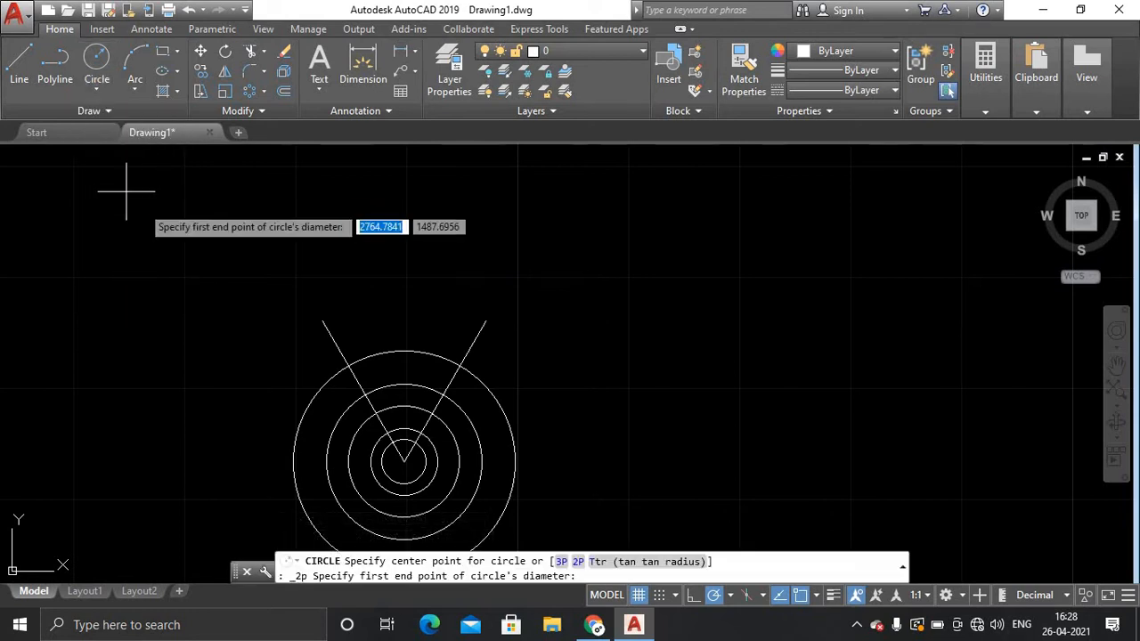
scroll(325, 425, "up", 2)
left_click(384, 373)
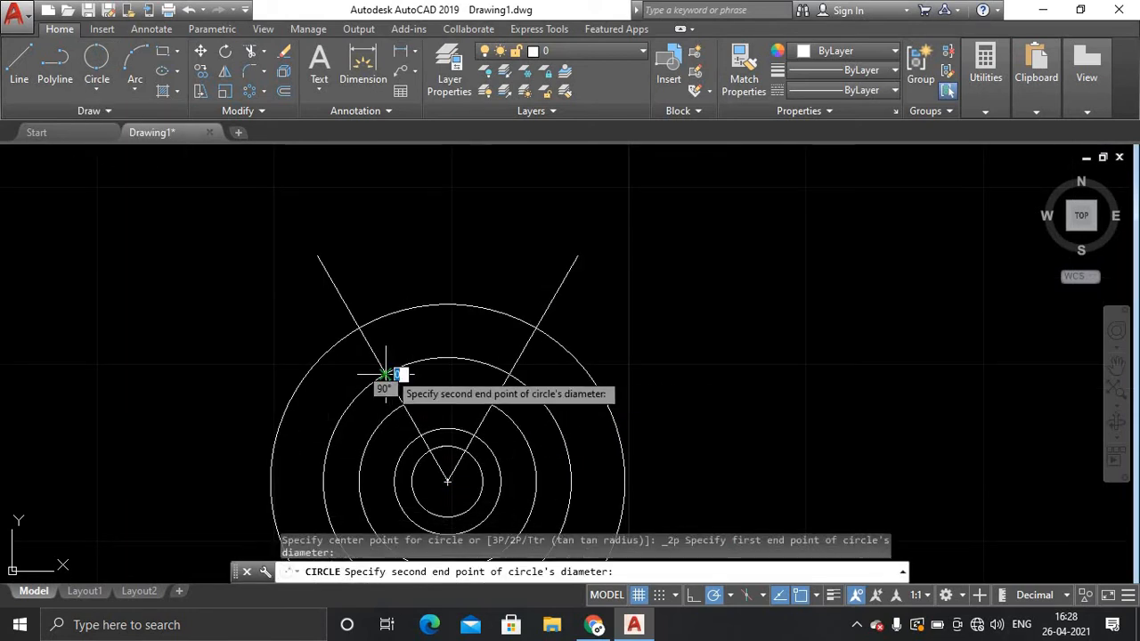
scroll(381, 397, "up", 5)
scroll(399, 426, "down", 4)
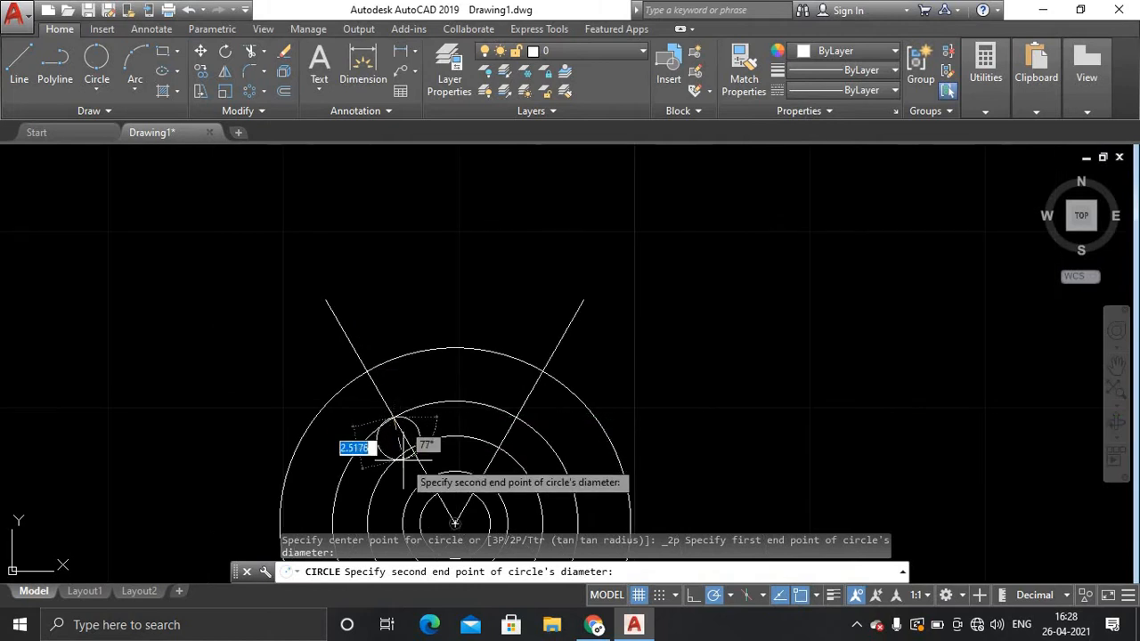
scroll(392, 455, "up", 2)
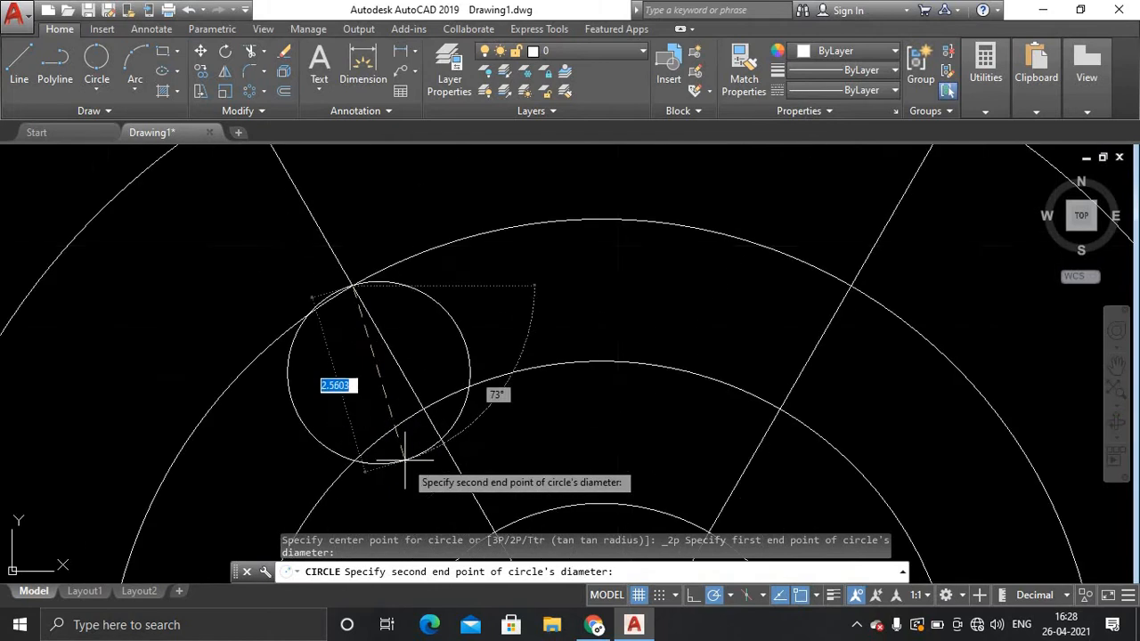
left_click(423, 410)
key("Return")
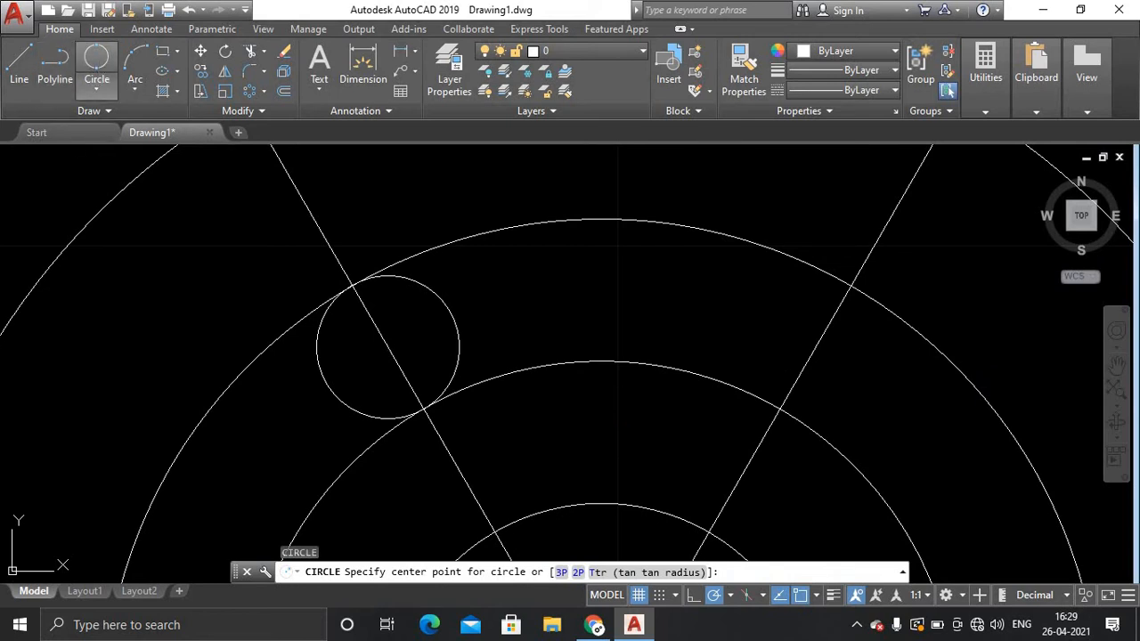
Draw a matching two-point circle on the right slanted line, between its intersections with the radius 7 and radius 5 circles
left_click(96, 58)
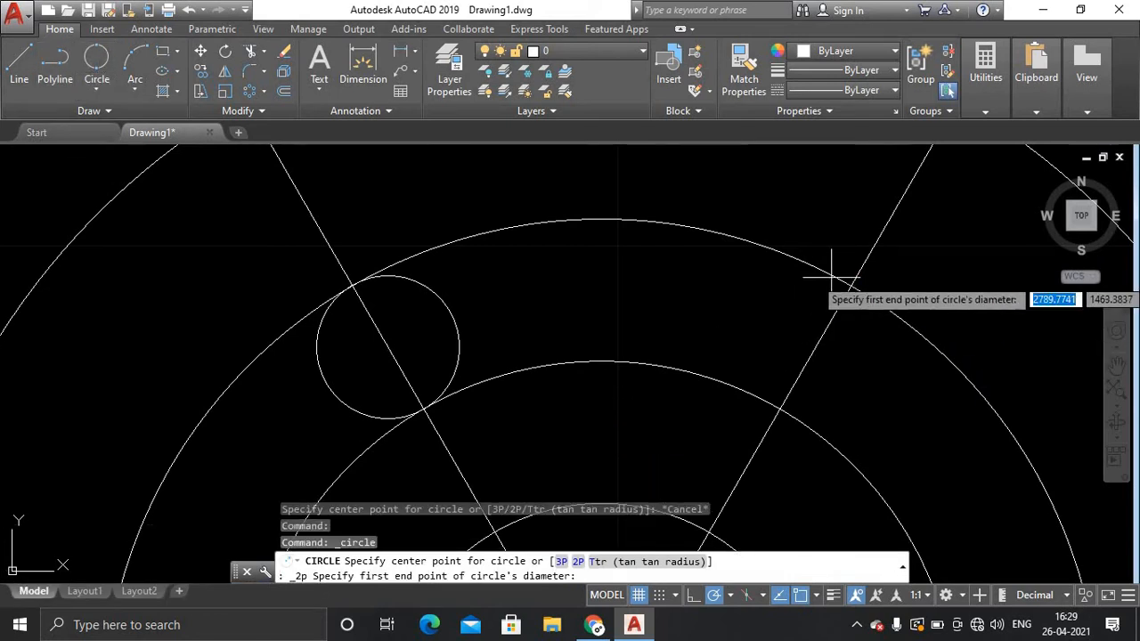
left_click(855, 286)
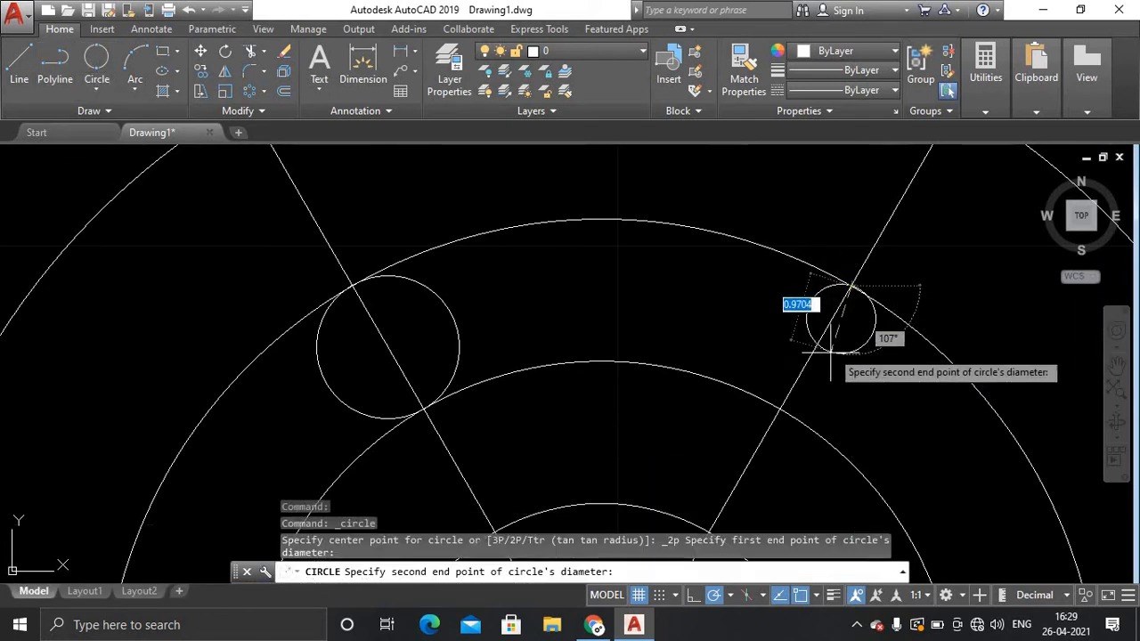
scroll(790, 405, "up", 3)
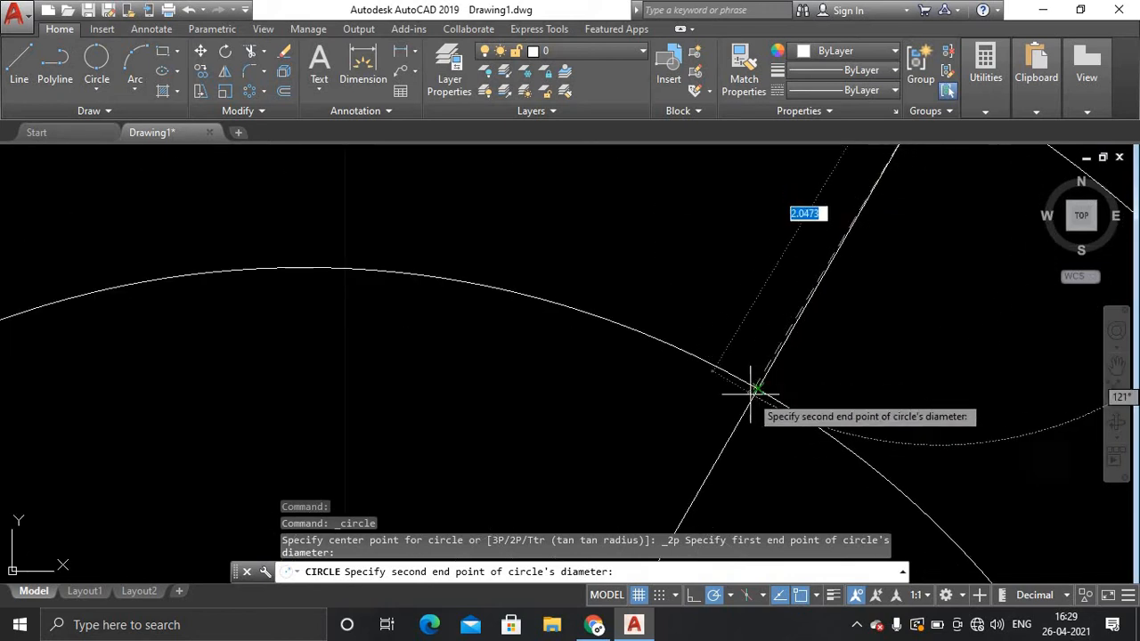
left_click(757, 389)
key("Return")
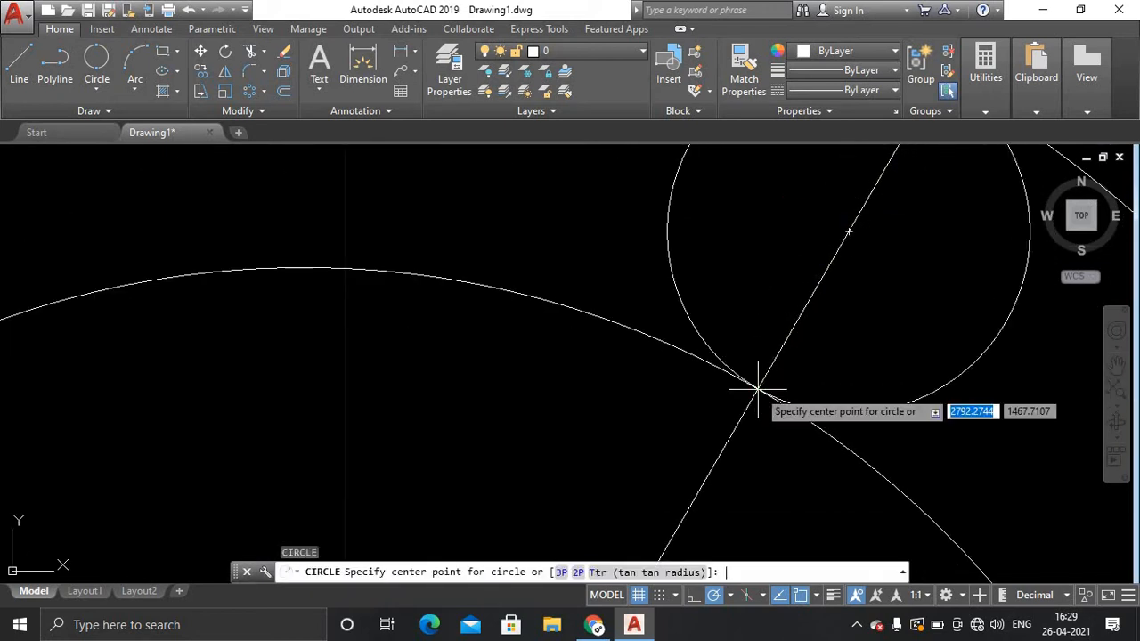
scroll(784, 386, "down", 5)
scroll(709, 378, "down", 4)
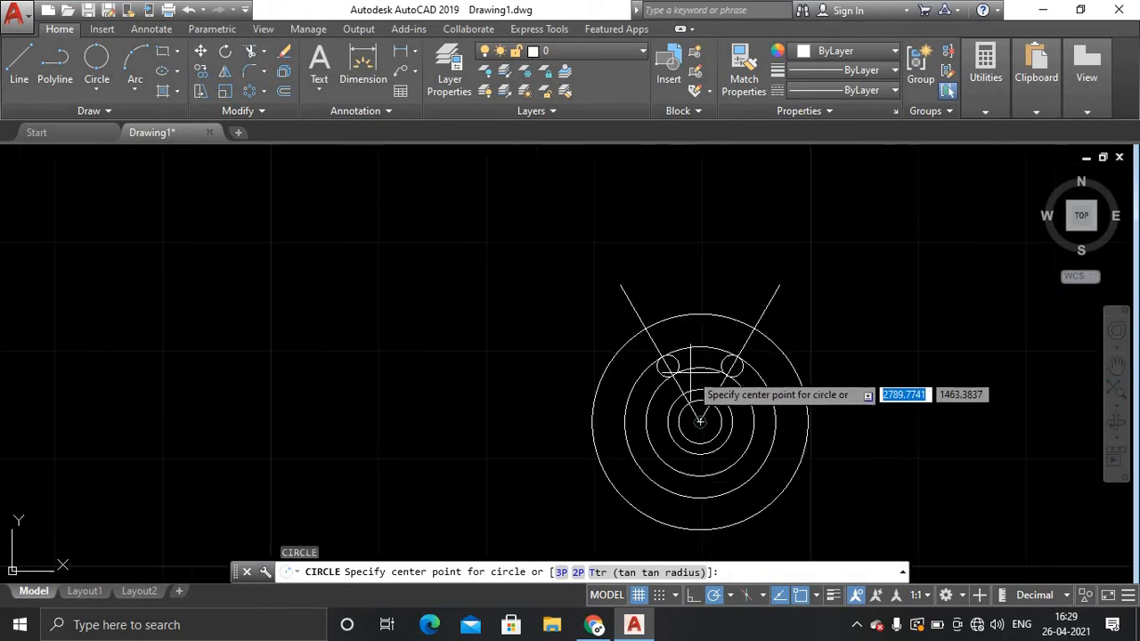
left_click(769, 304)
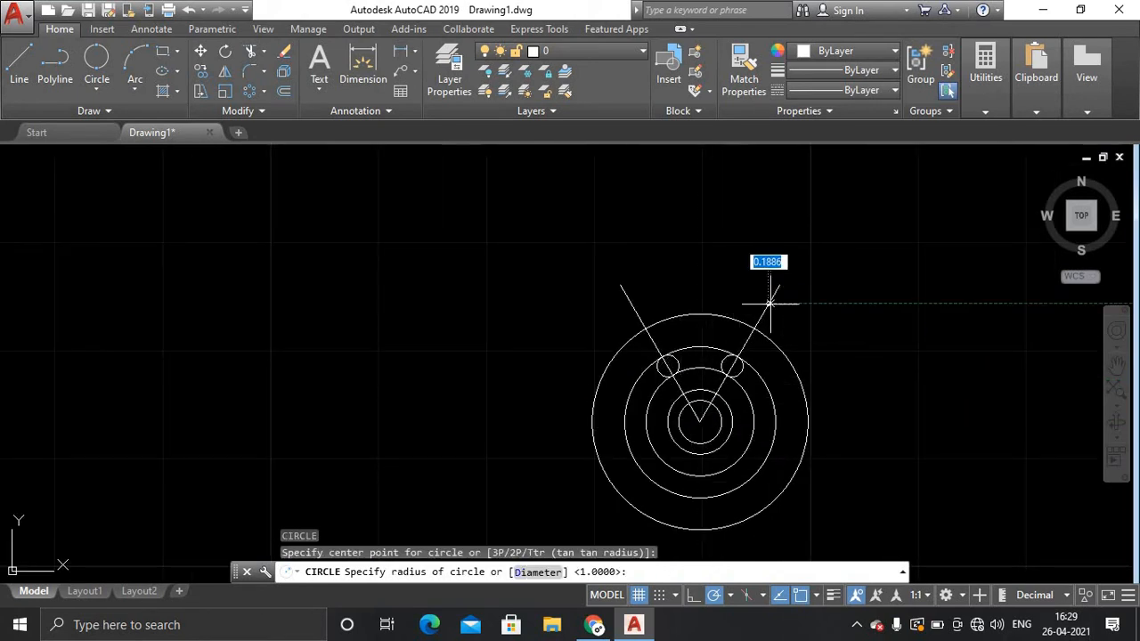
left_click(768, 305)
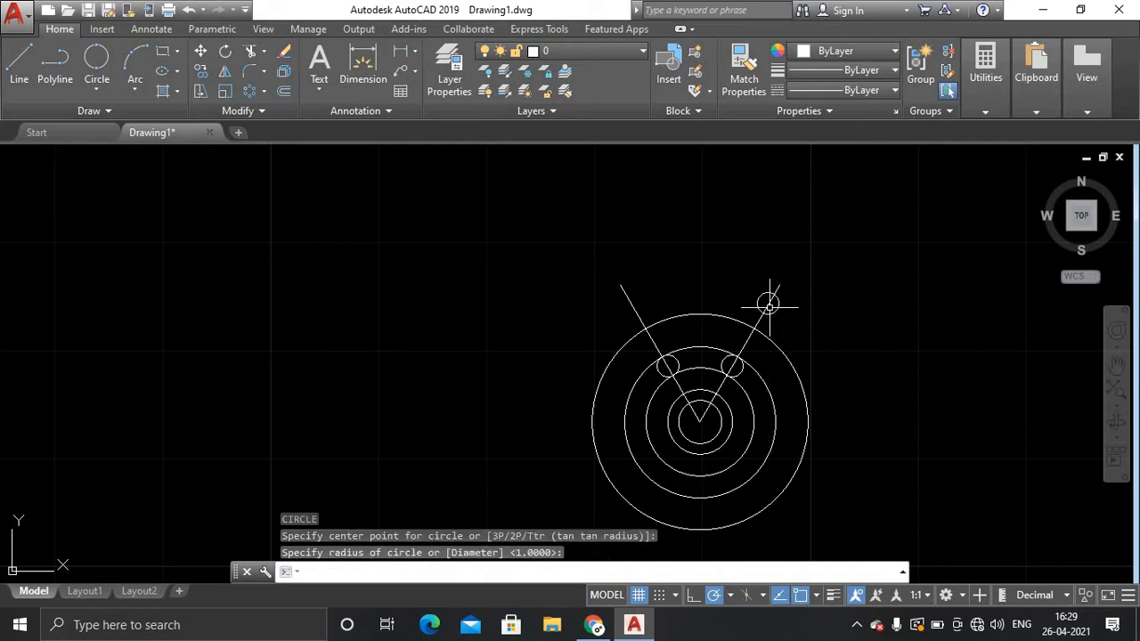
left_click(769, 305)
key("Delete")
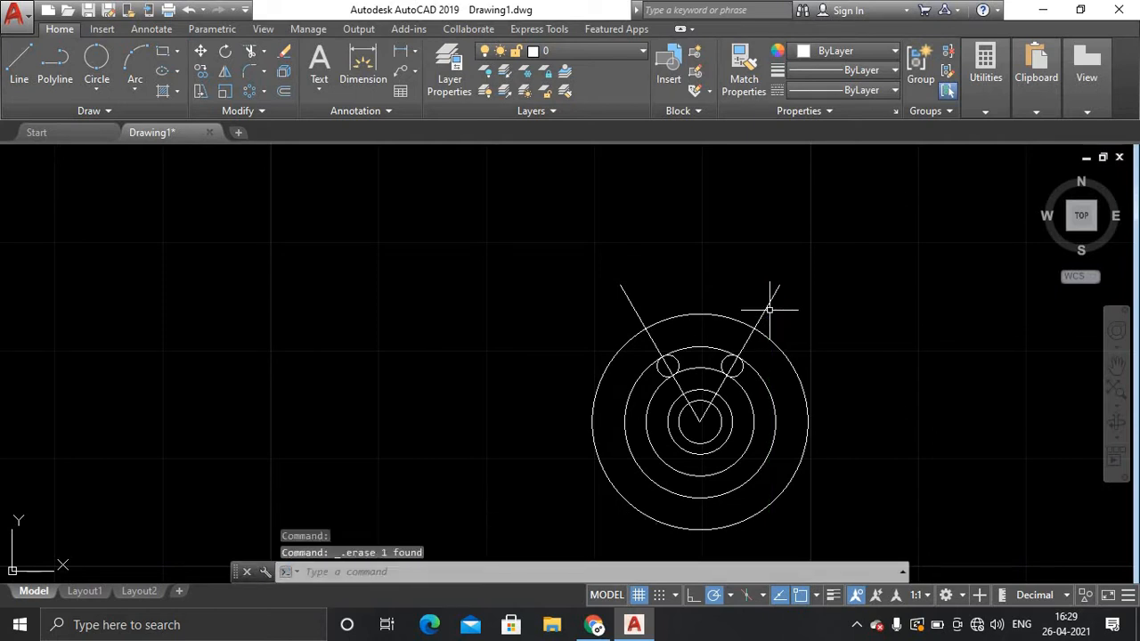
Delete both slanted construction lines running from the circles' common centre
left_click(769, 304)
key("Delete")
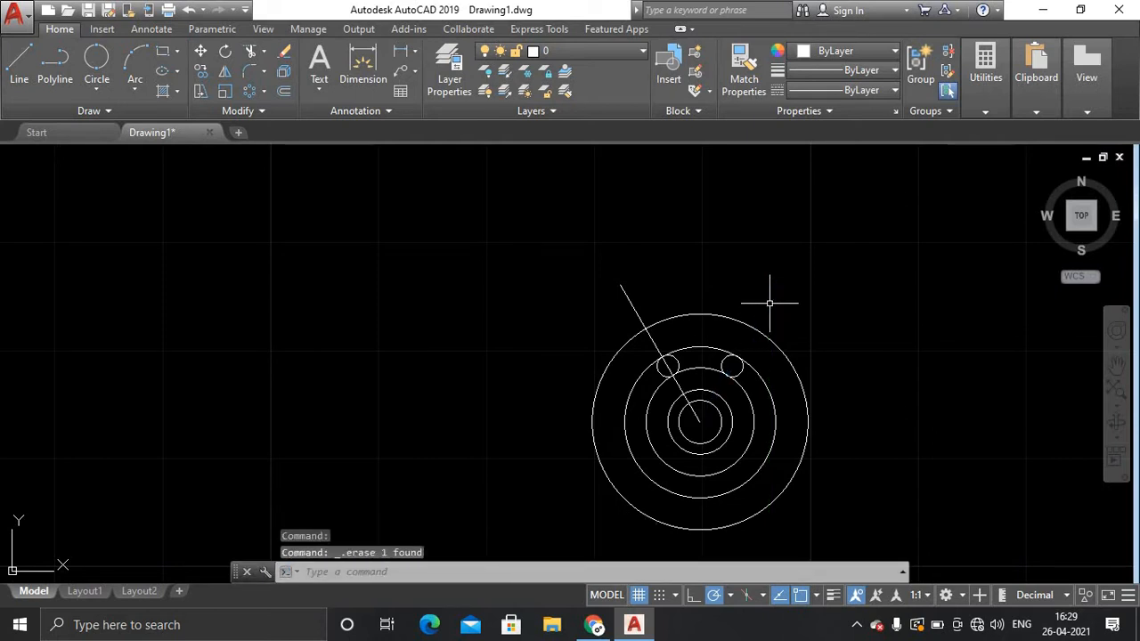
left_click(639, 313)
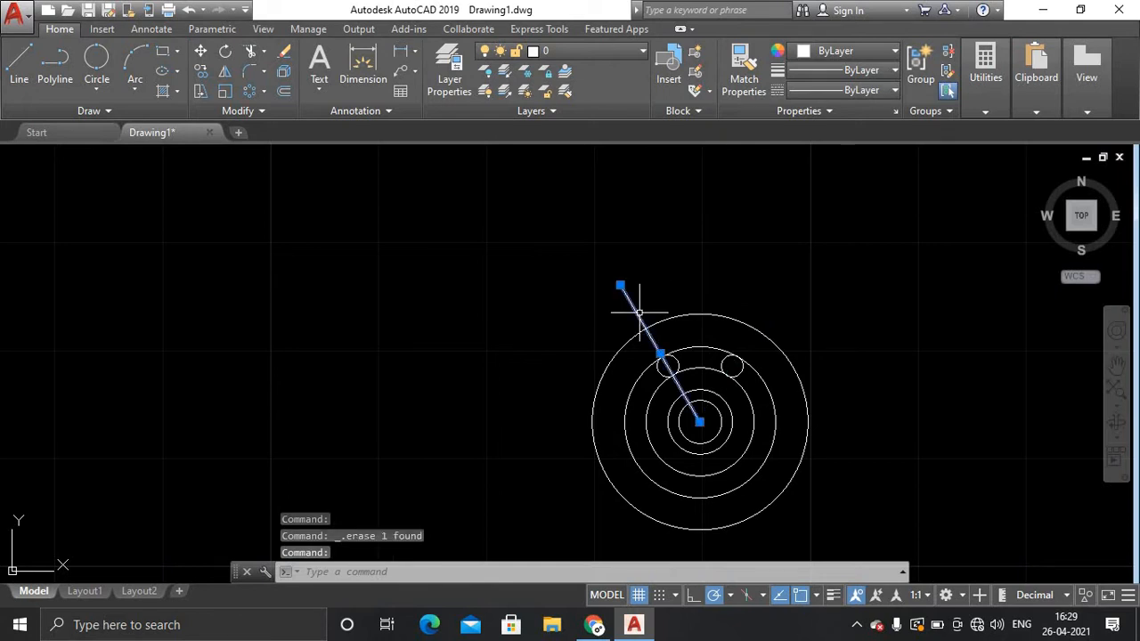
key("Delete")
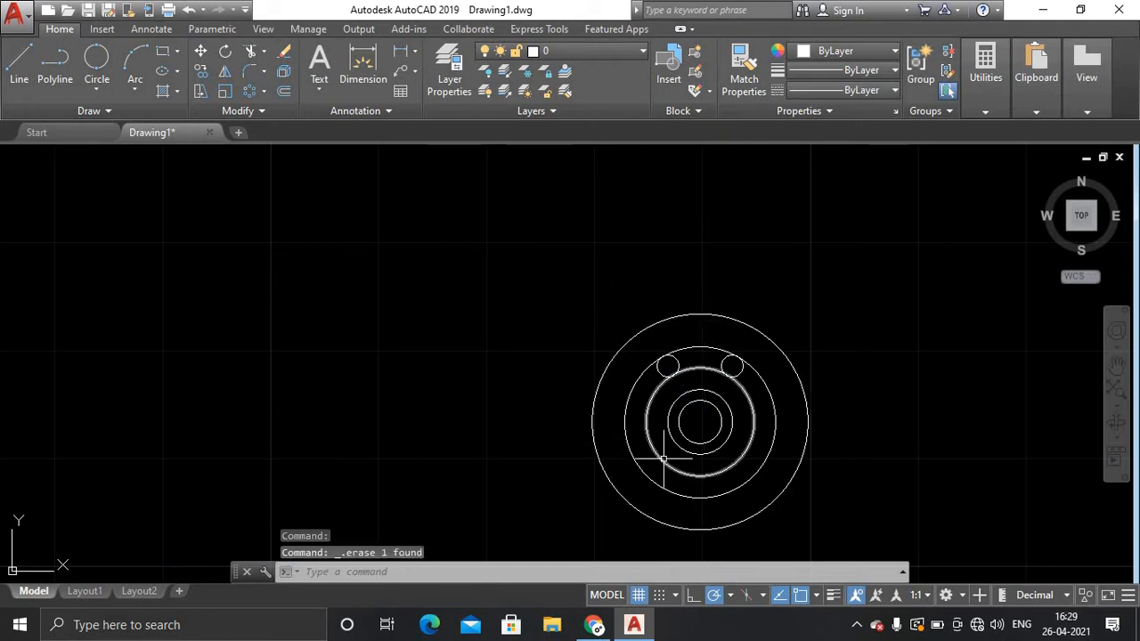
Trim the radius 7 and radius 5 circles so only their upper arcs between the two small circles remain as a curved slot
type("t")
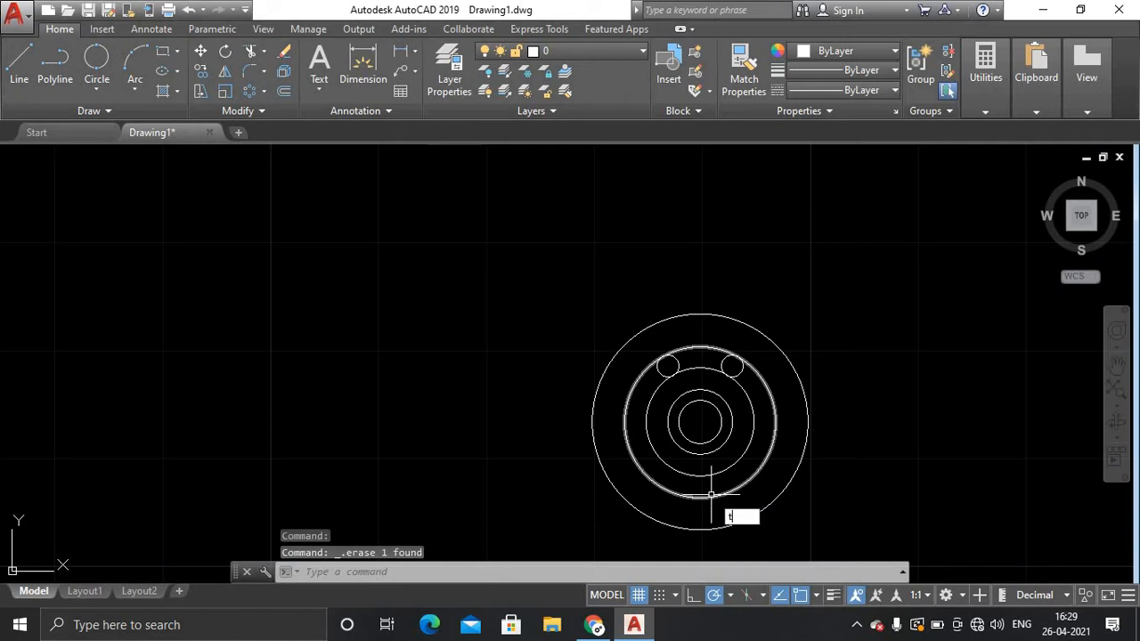
type("r")
key("Return")
key("Return")
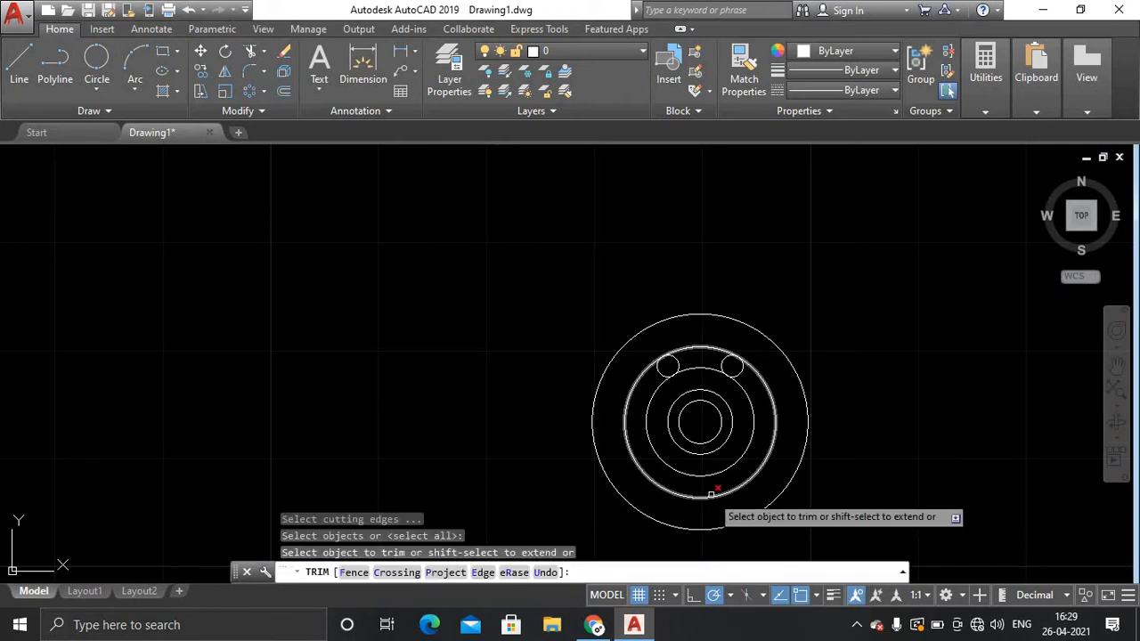
left_click(635, 379)
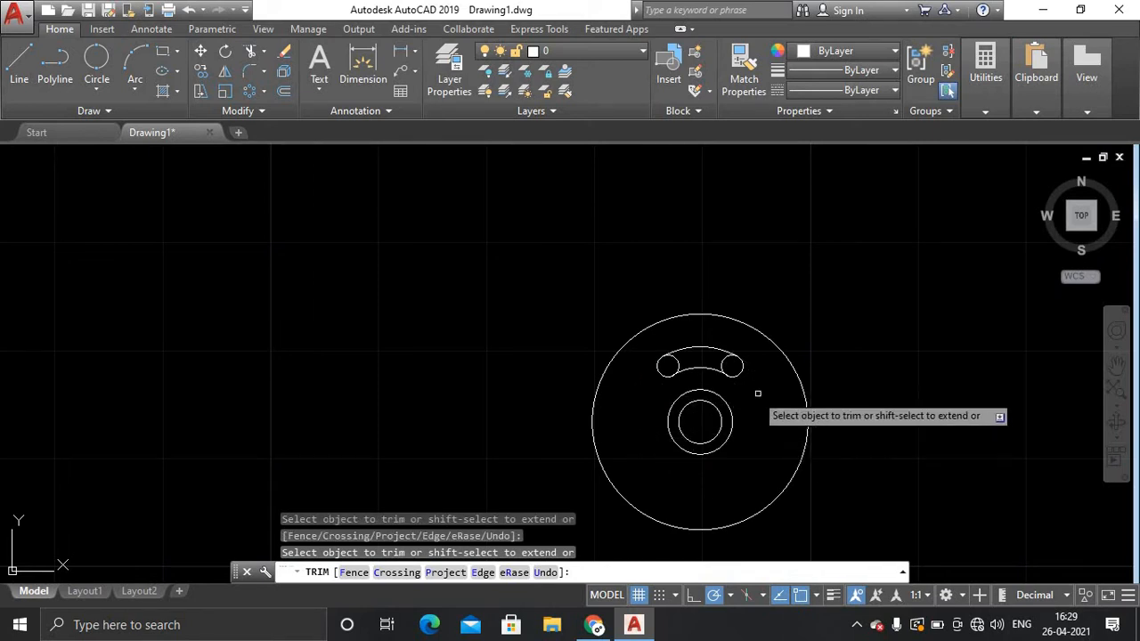
key("Return")
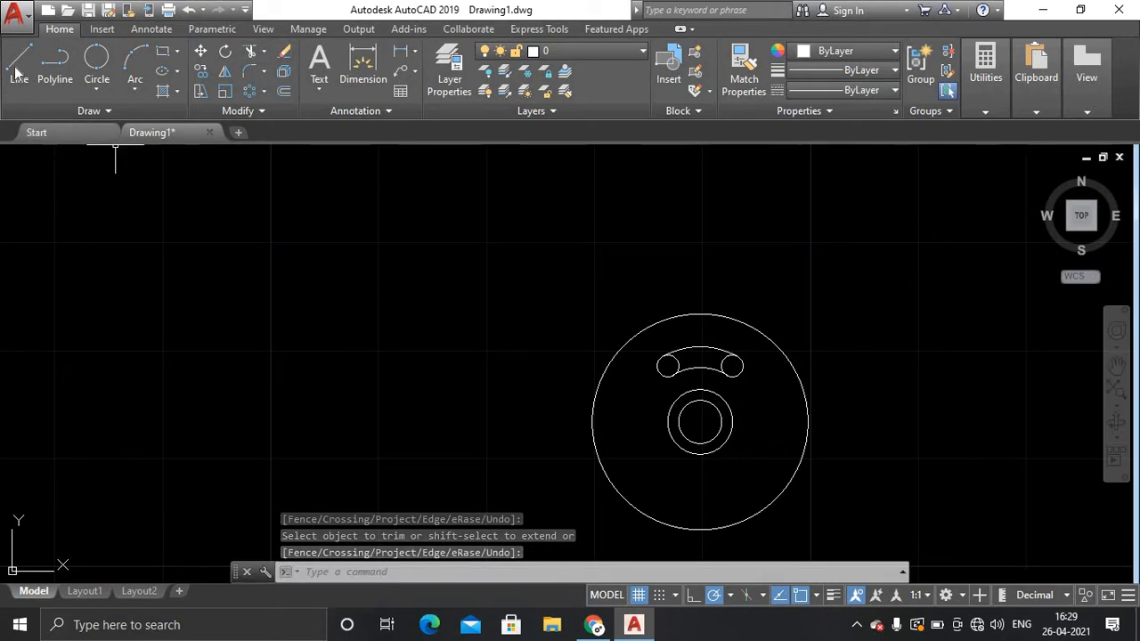
Draw a circle of radius 1.6 centred on the top quadrant point of the outermost circle
left_click(98, 89)
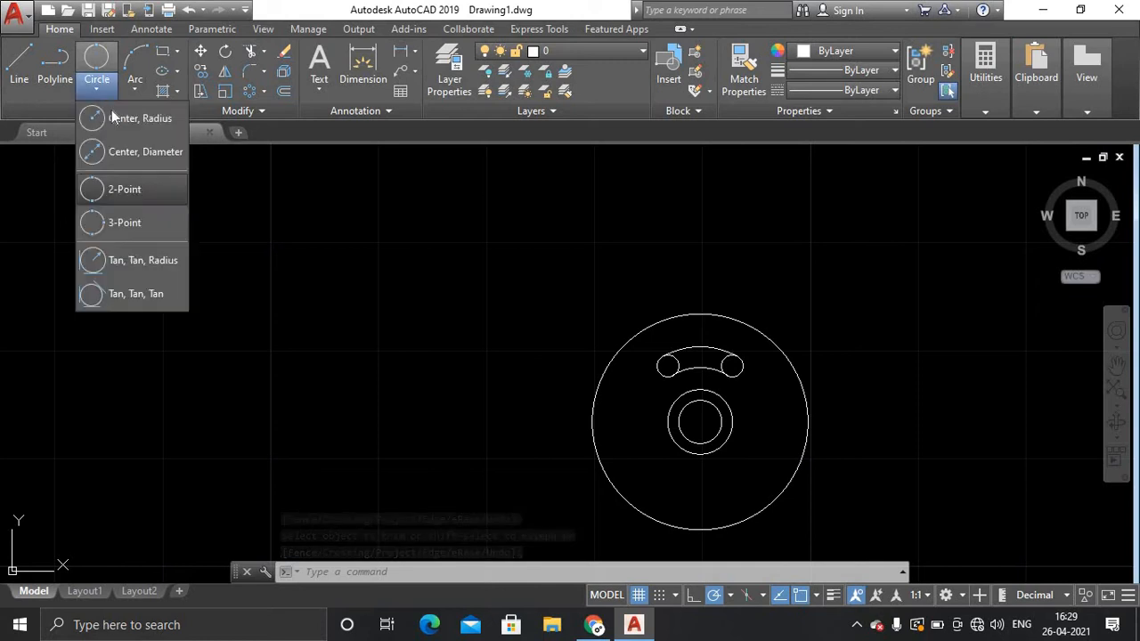
left_click(140, 121)
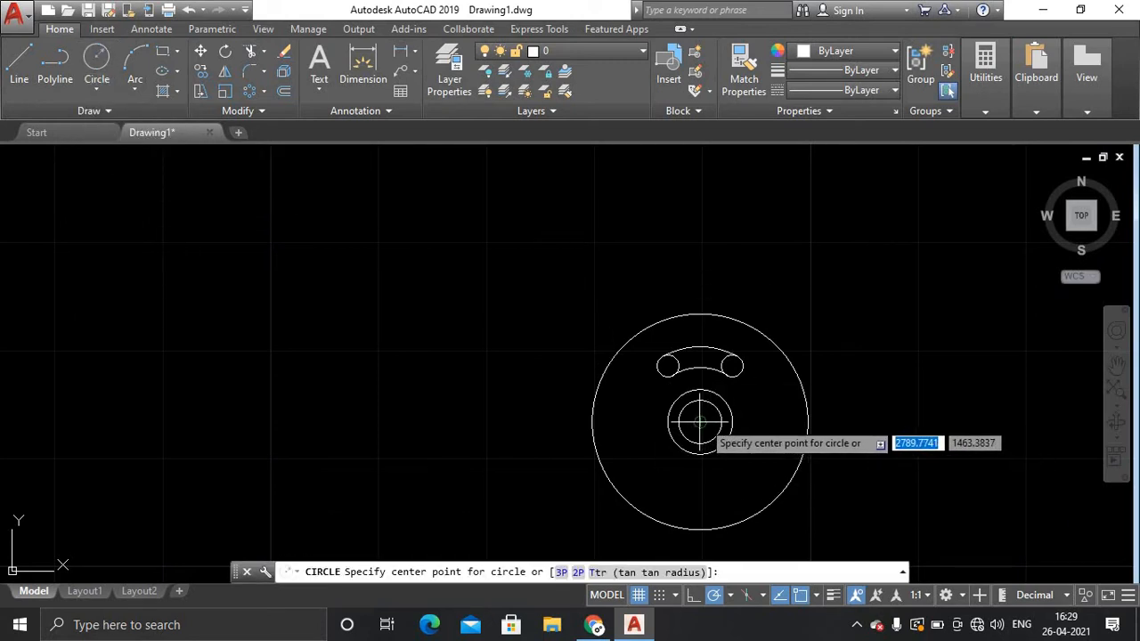
left_click(703, 314)
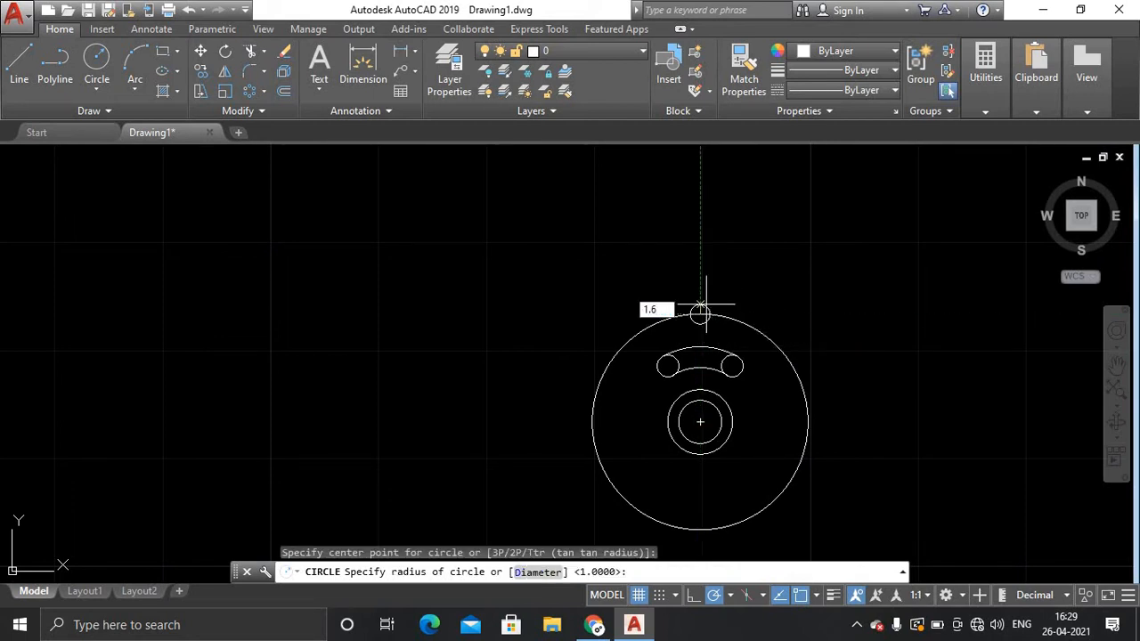
key("Return")
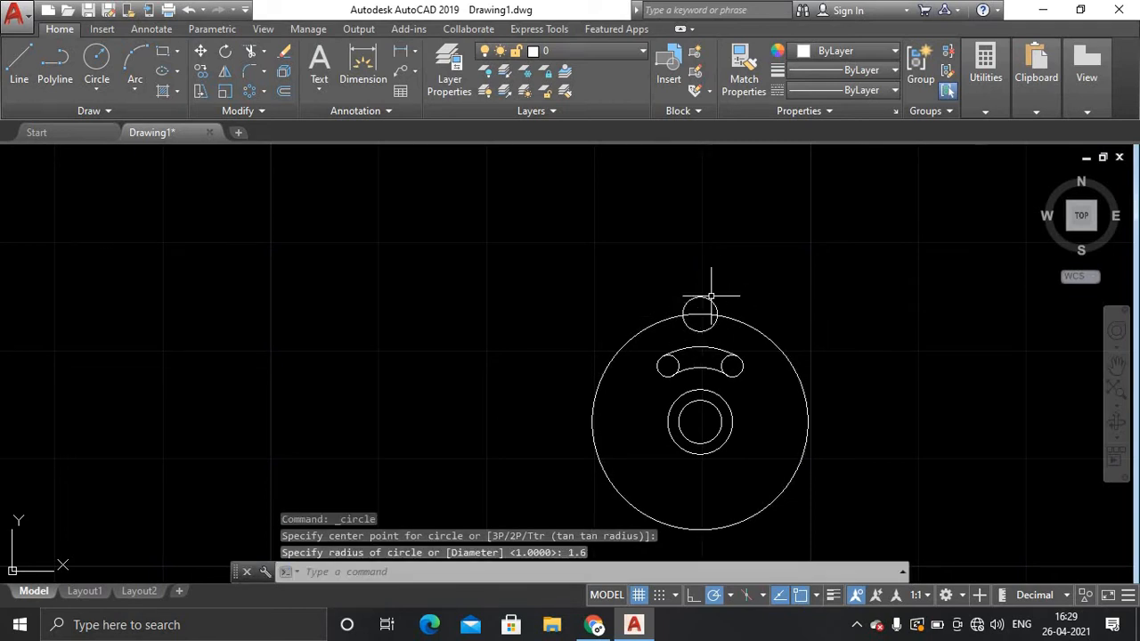
Trim away the part of the radius 1.6 circle that lies outside the outermost circle
type("tr")
key("Return")
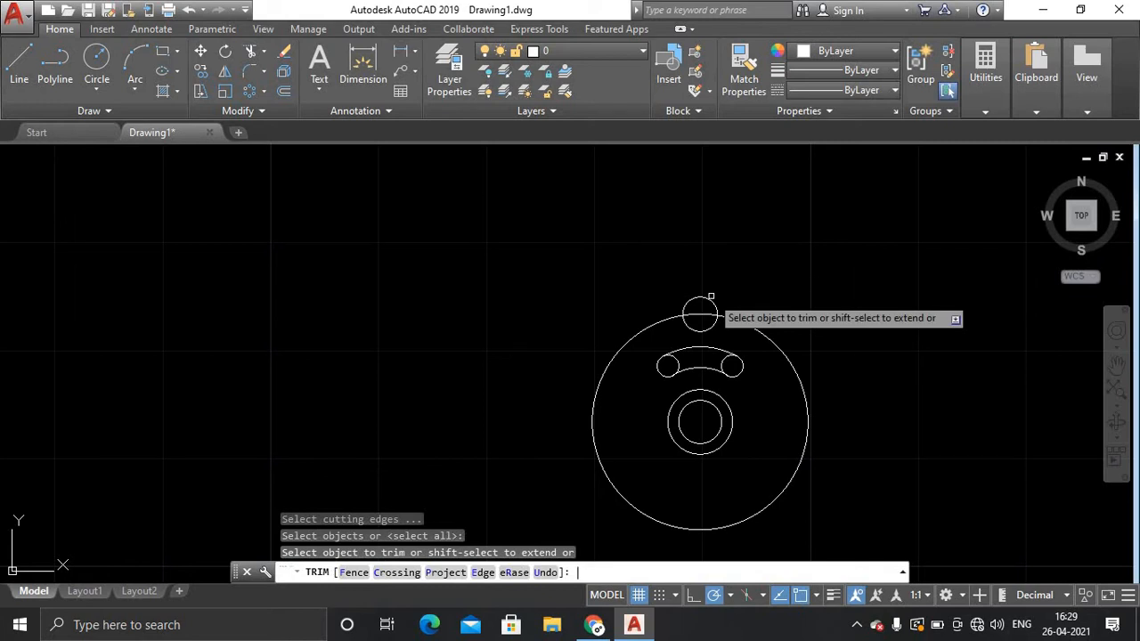
left_click(696, 296)
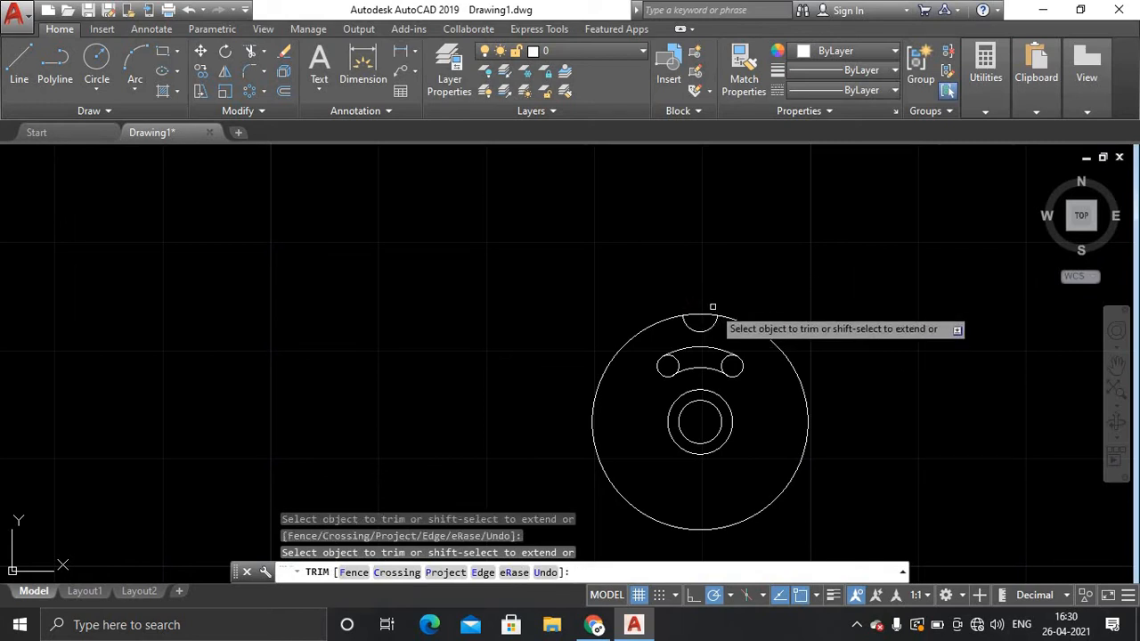
key("Return")
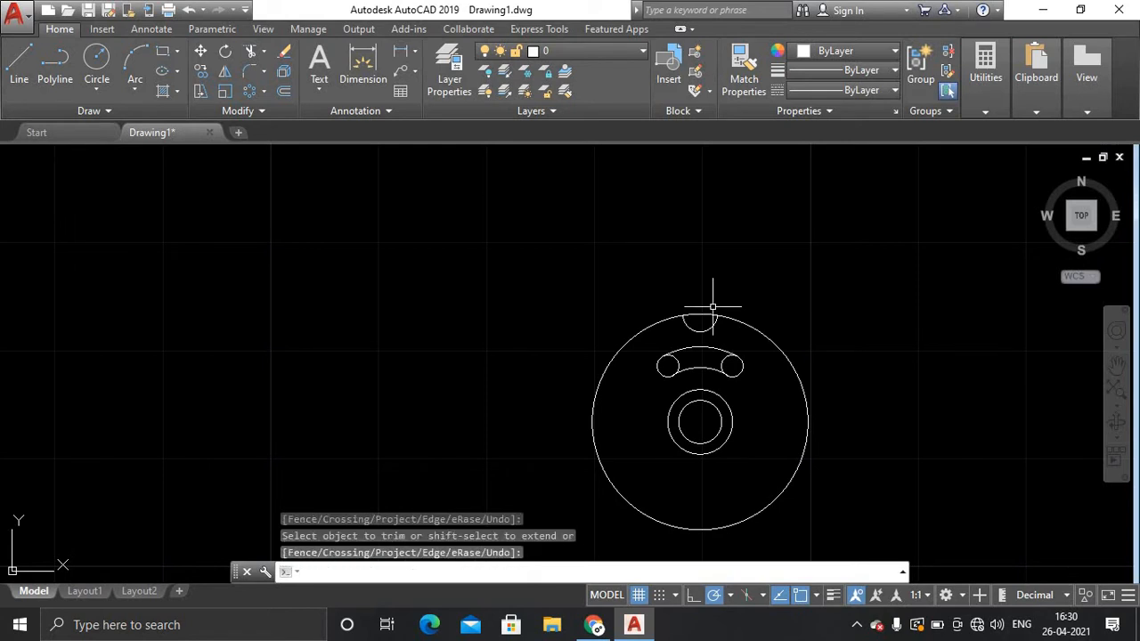
Create a polar array of the notch arc around the common centre with 12 items over 360°
left_click(264, 93)
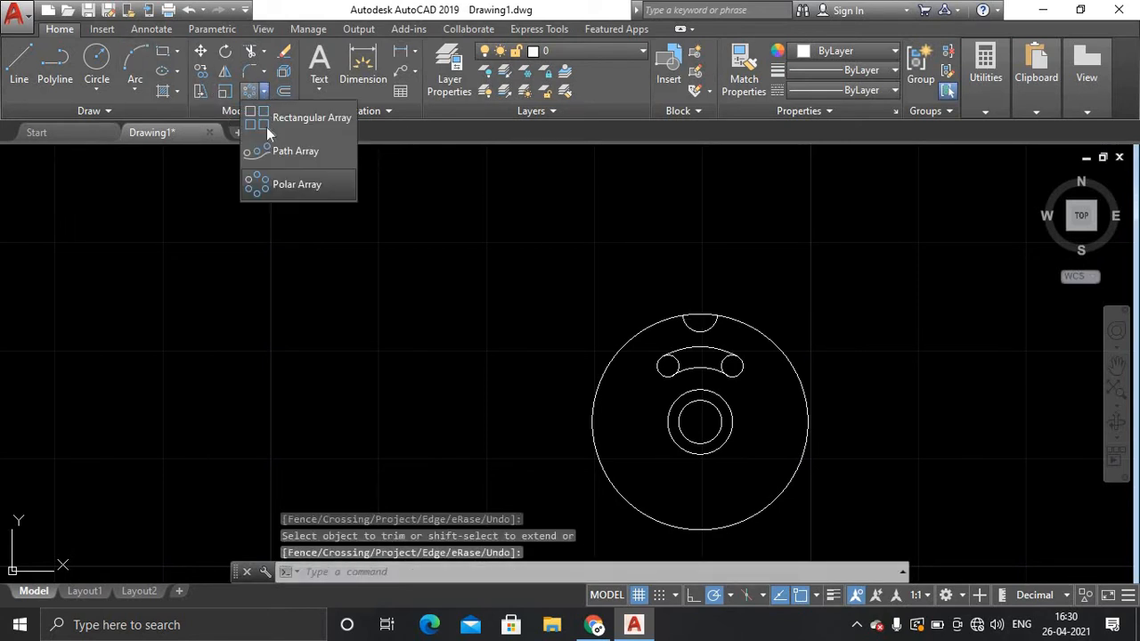
left_click(289, 184)
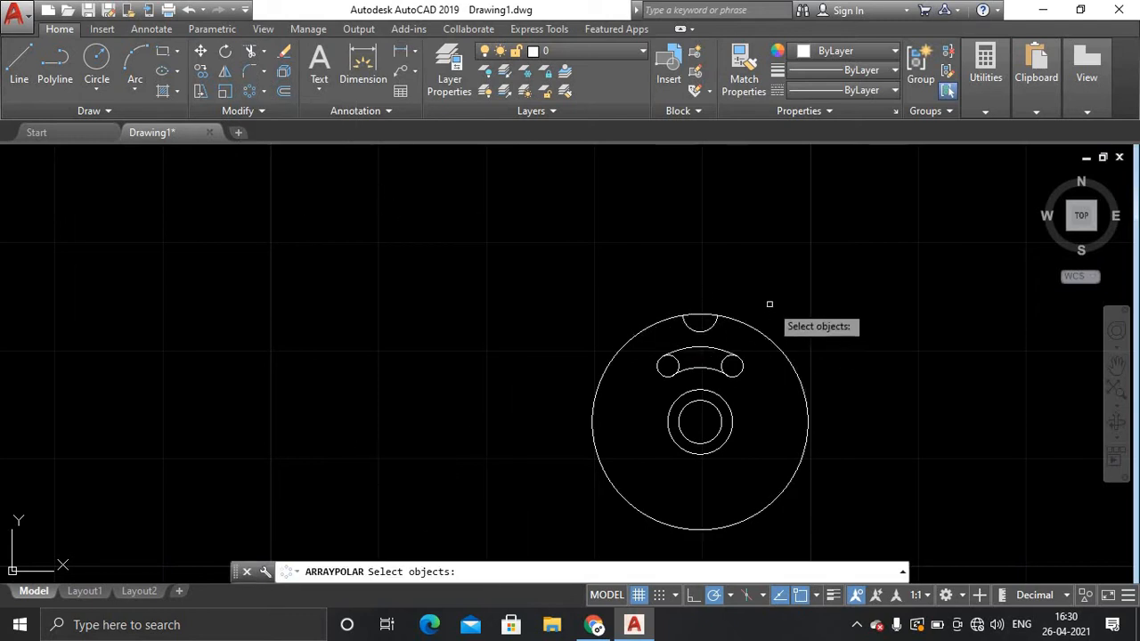
left_click(707, 330)
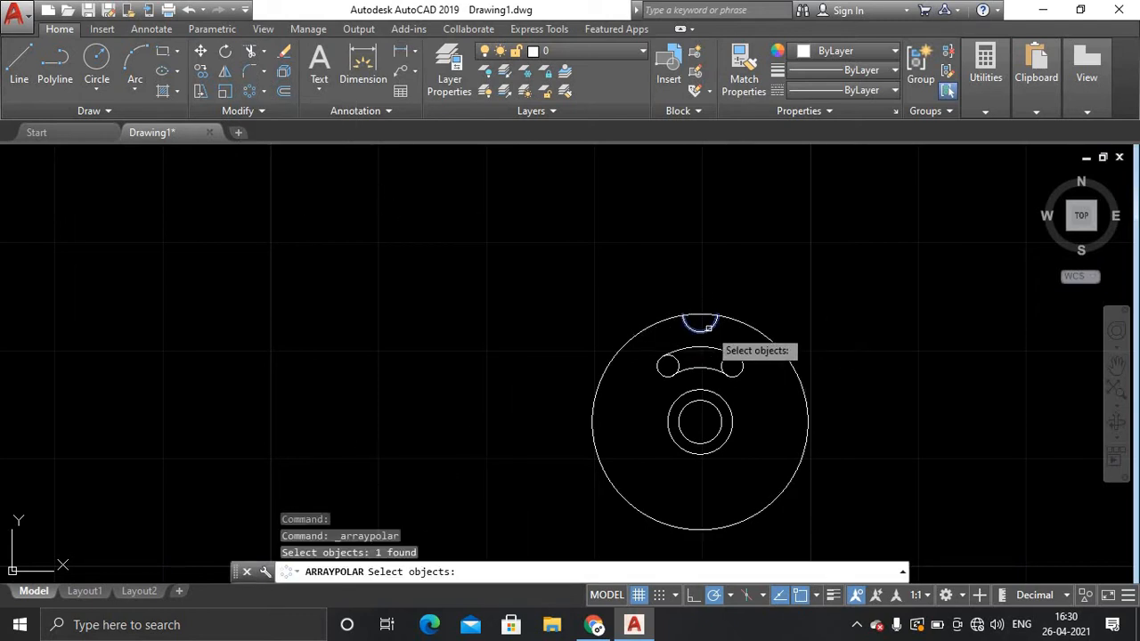
key("Return")
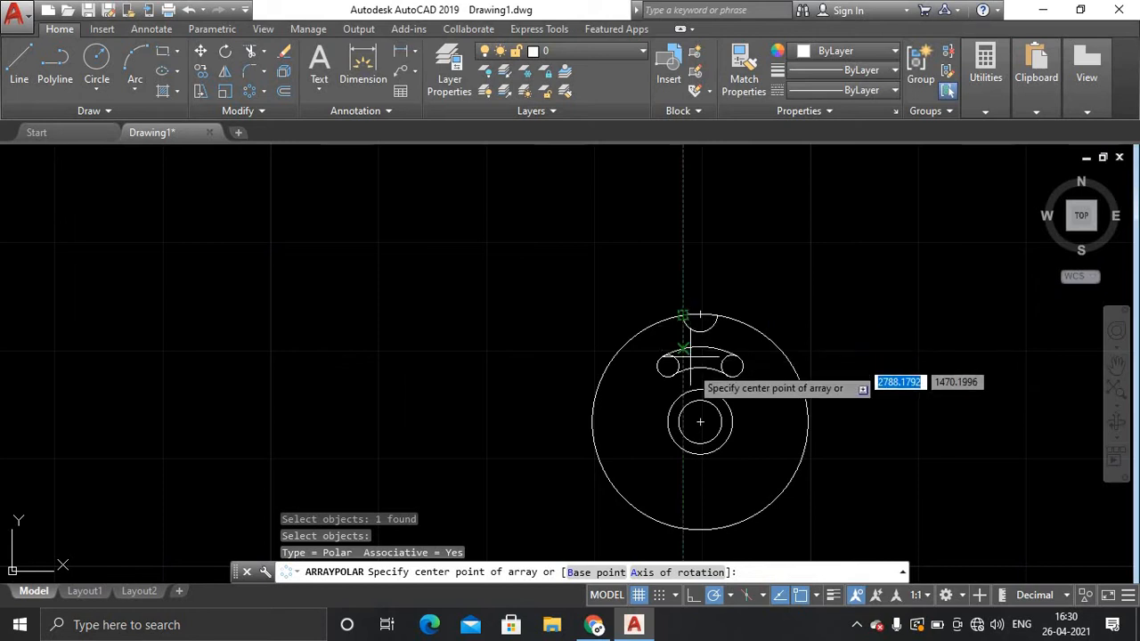
left_click(700, 422)
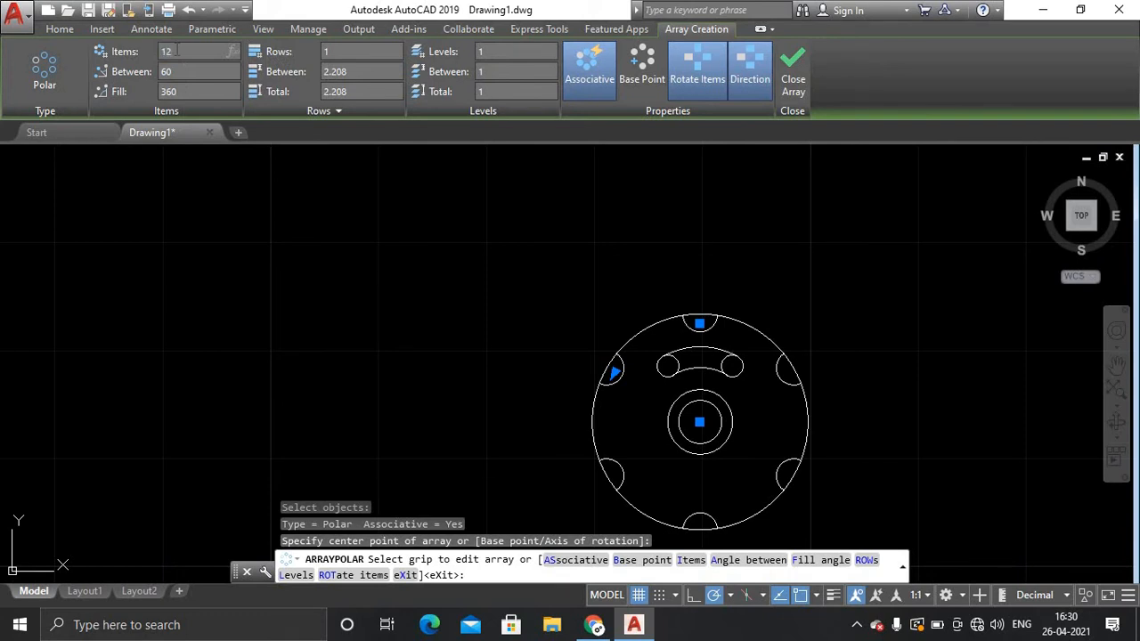
key("Return")
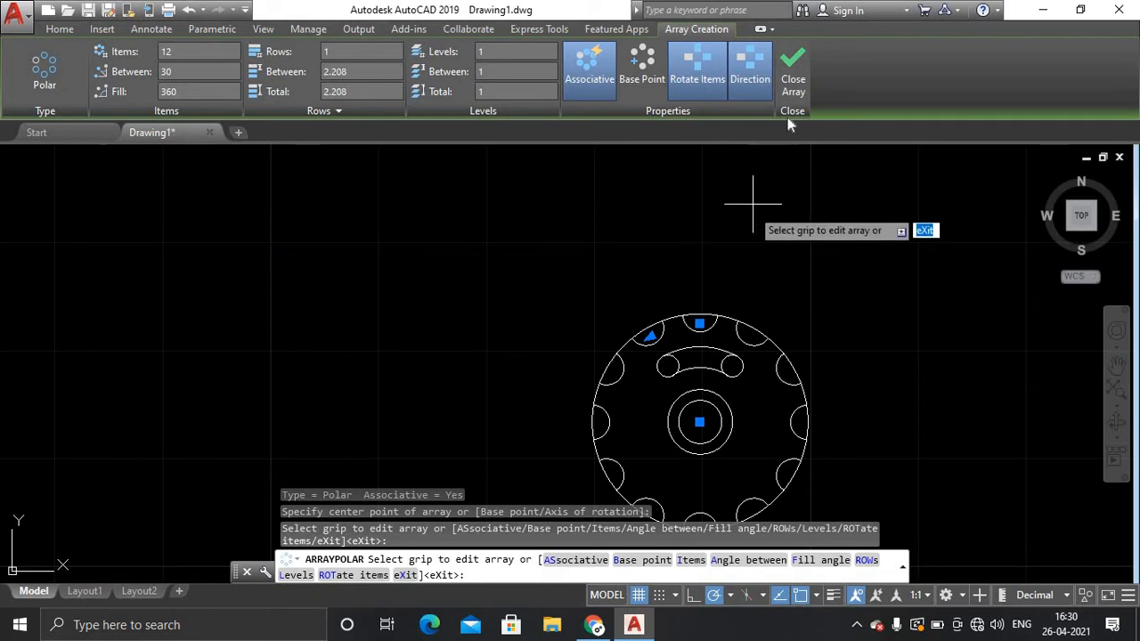
left_click(792, 85)
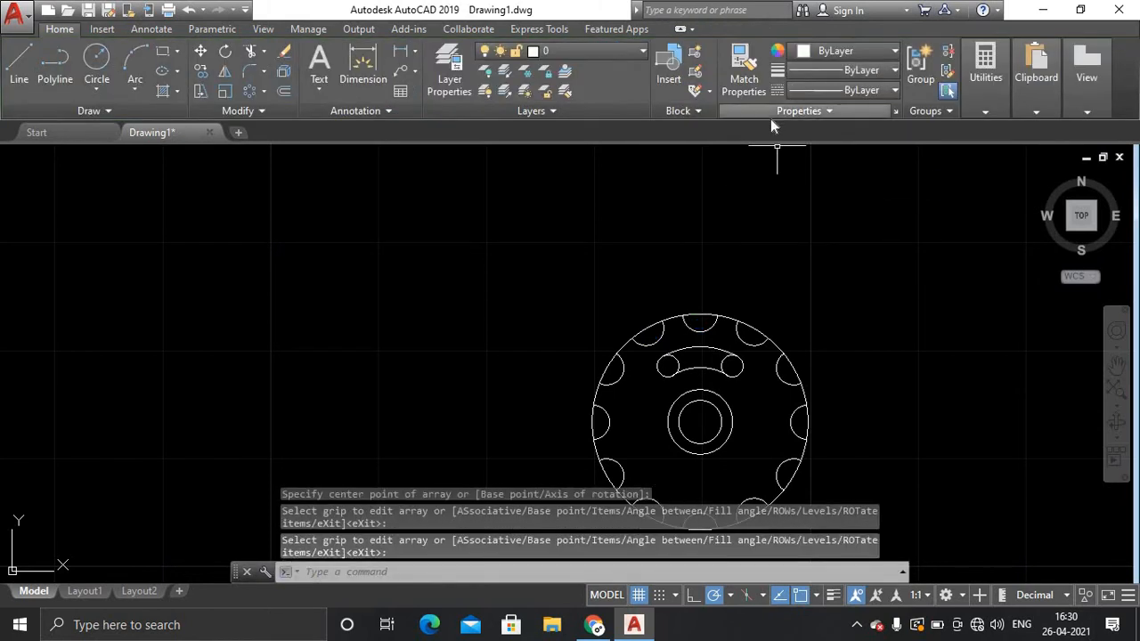
Draw a 30-unit line from the common centre towards the upper right at about 34°
scroll(682, 264, "down", 2)
middle_click_drag(668, 384, 388, 406)
scroll(389, 402, "up", 5)
scroll(439, 388, "down", 3)
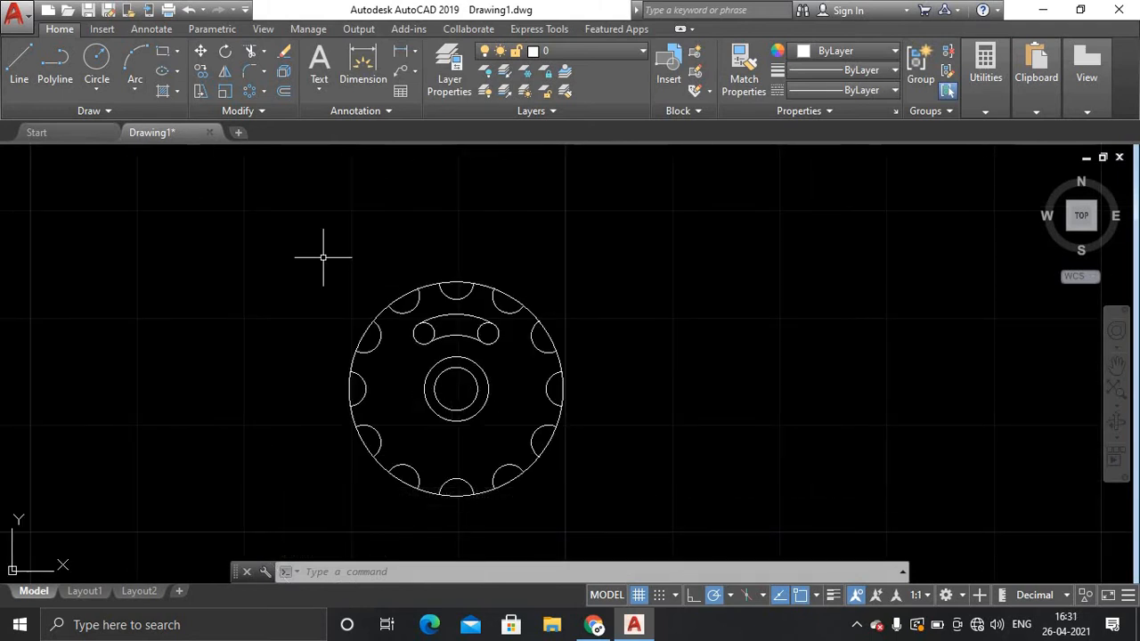
left_click(18, 57)
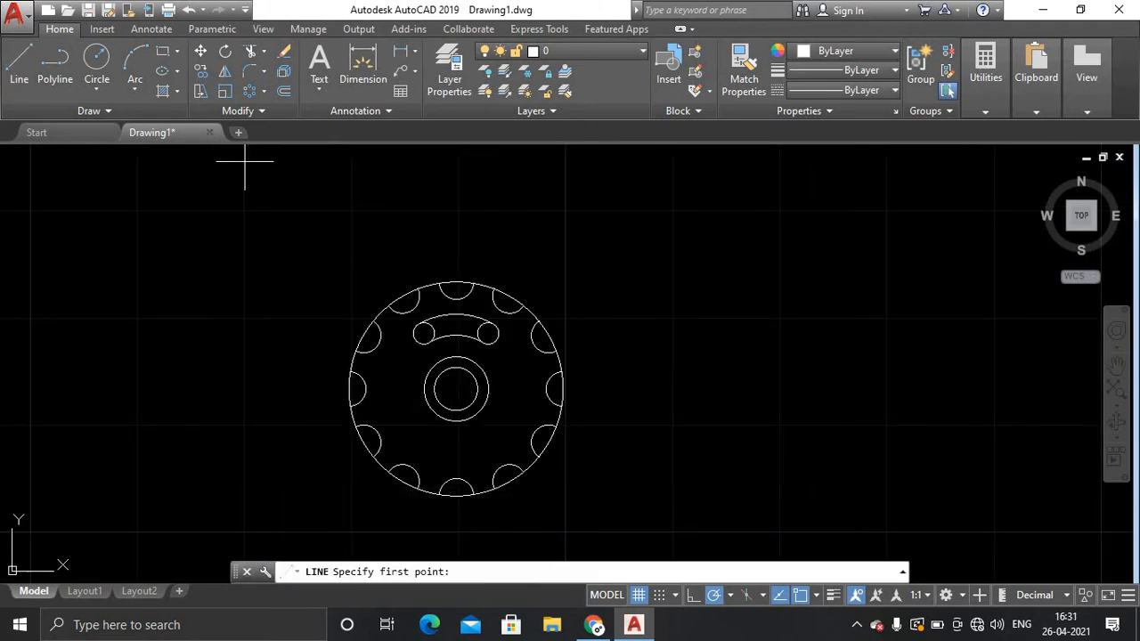
left_click(456, 388)
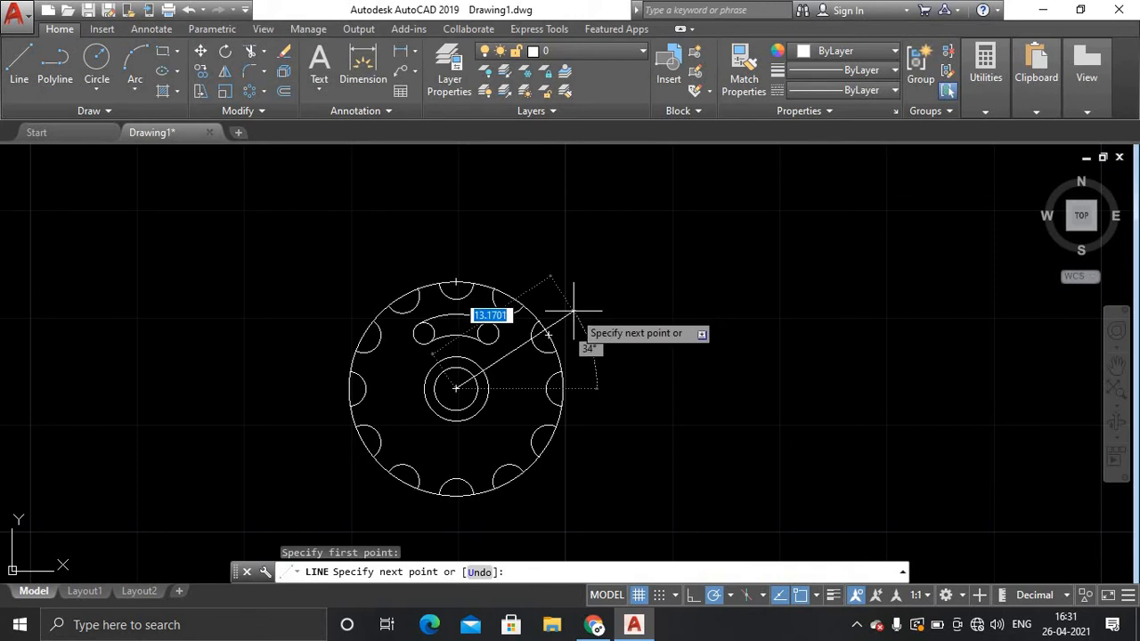
key("F8")
key("F8")
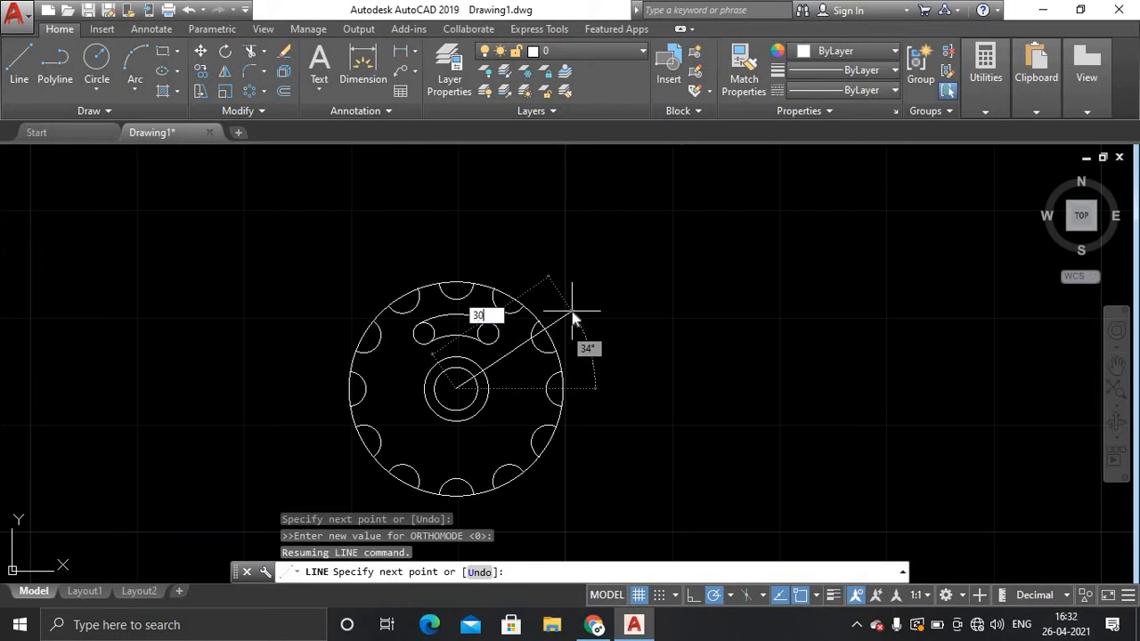
key("Return")
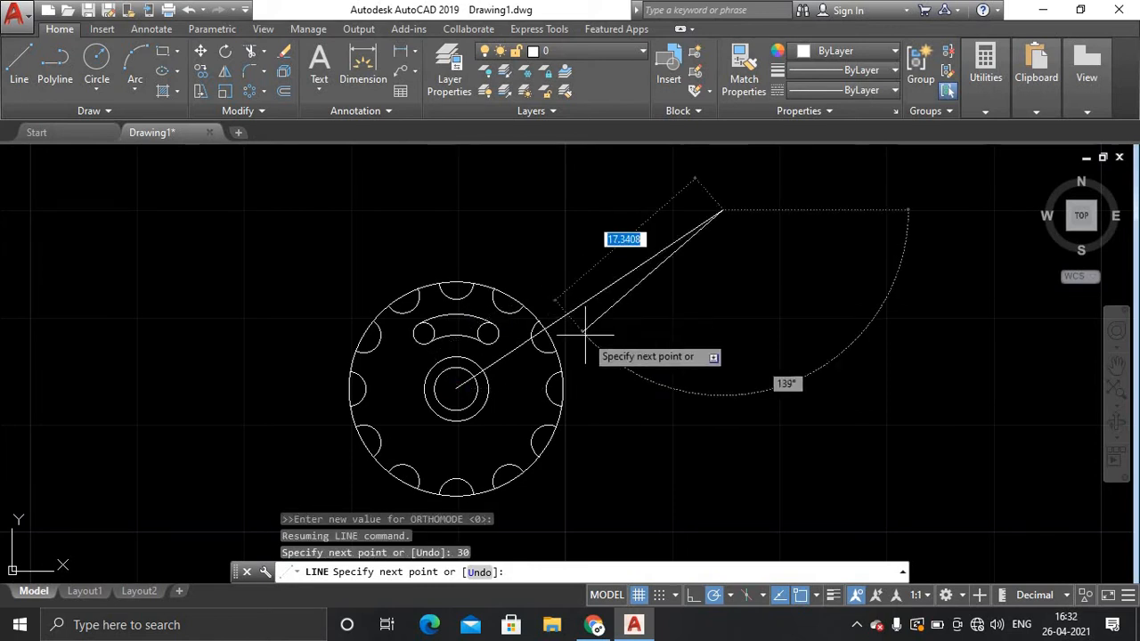
key("Return")
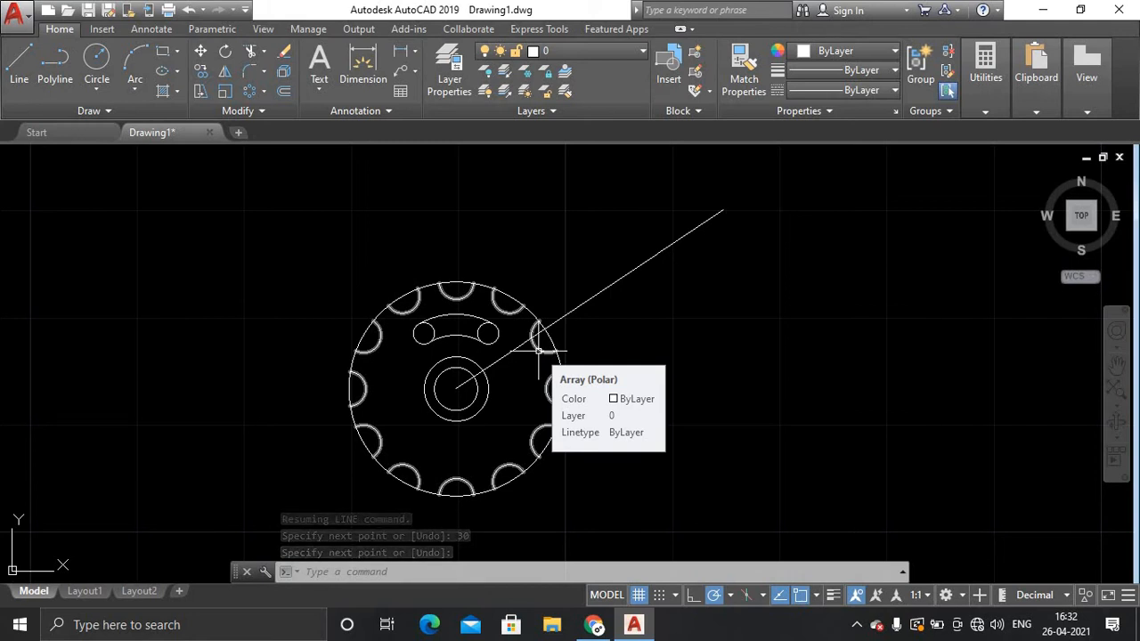
Try to draw another line from the common centre at a 40° angle
left_click(19, 62)
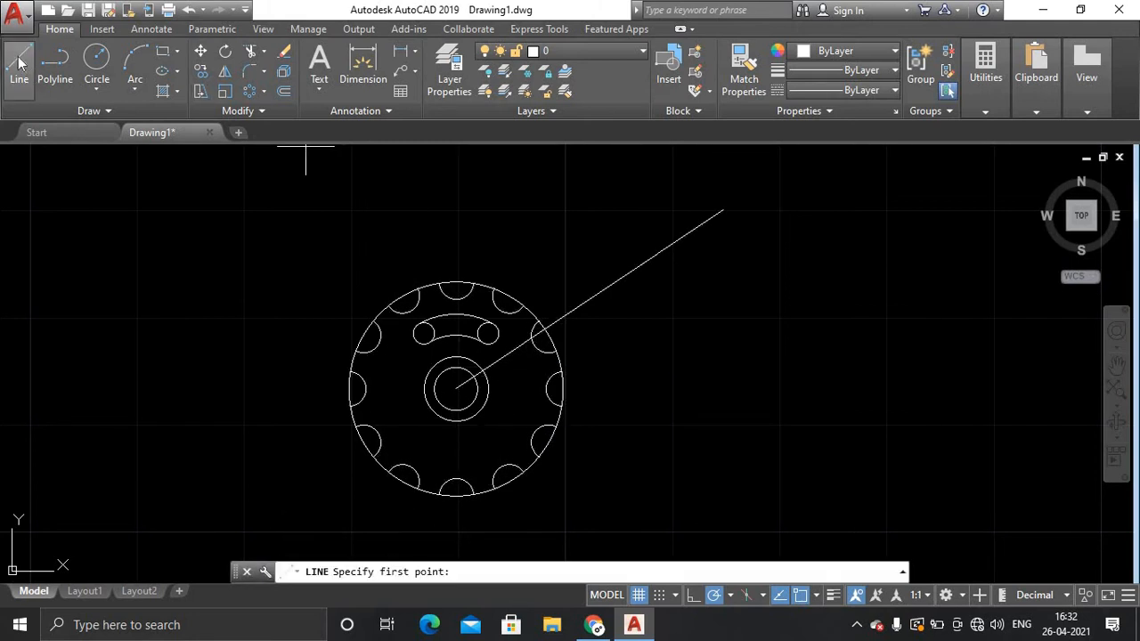
left_click(456, 388)
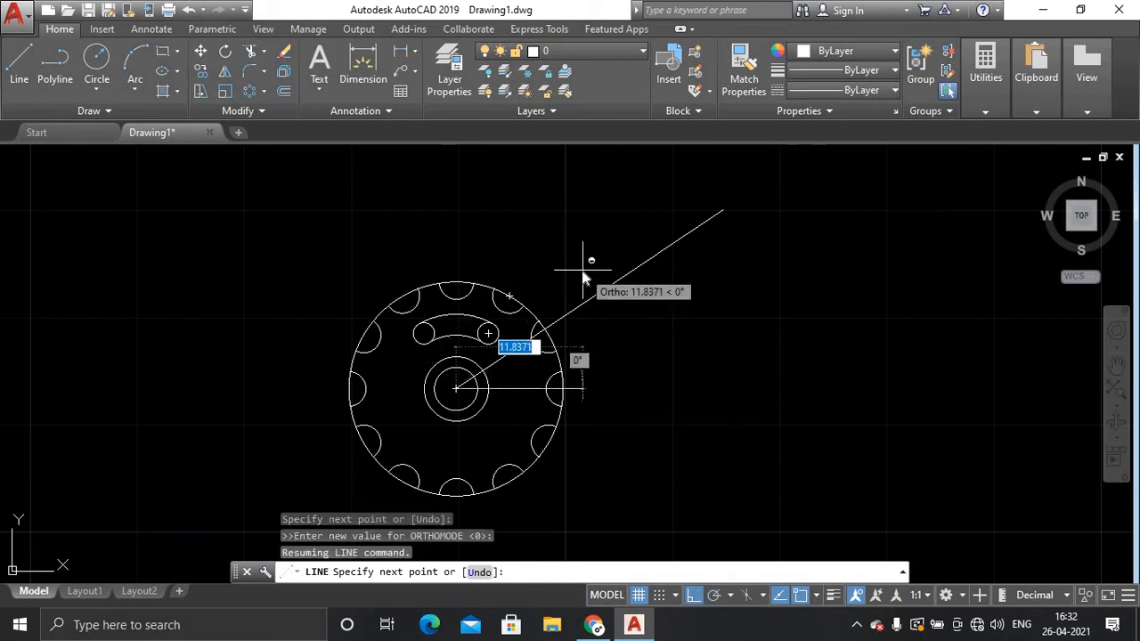
type("<")
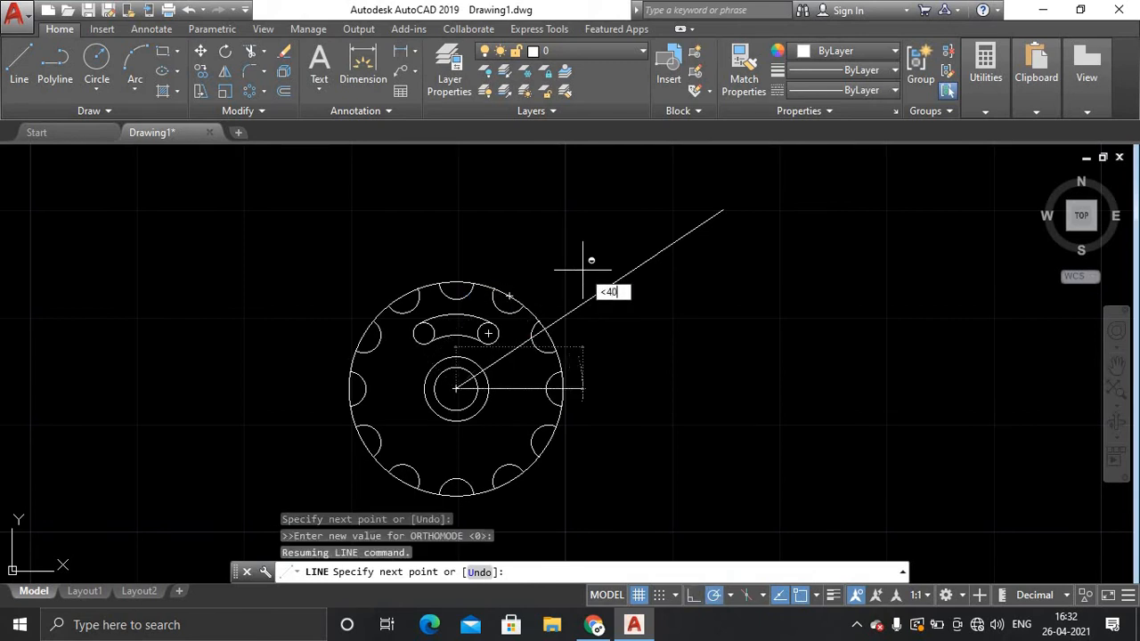
type("40")
key("Return")
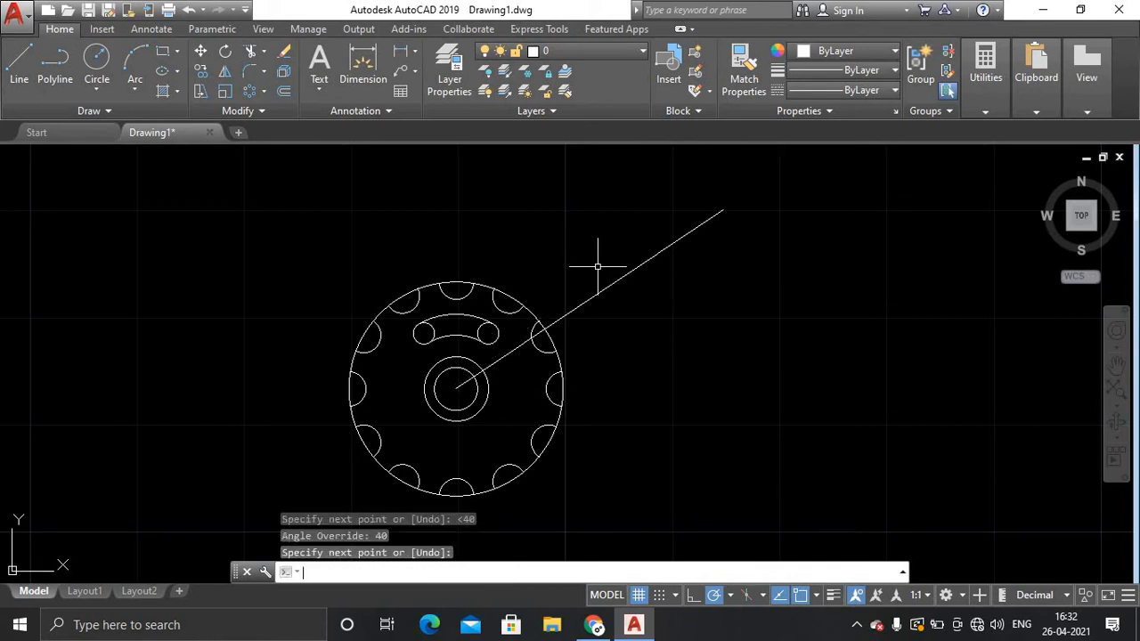
key("Return")
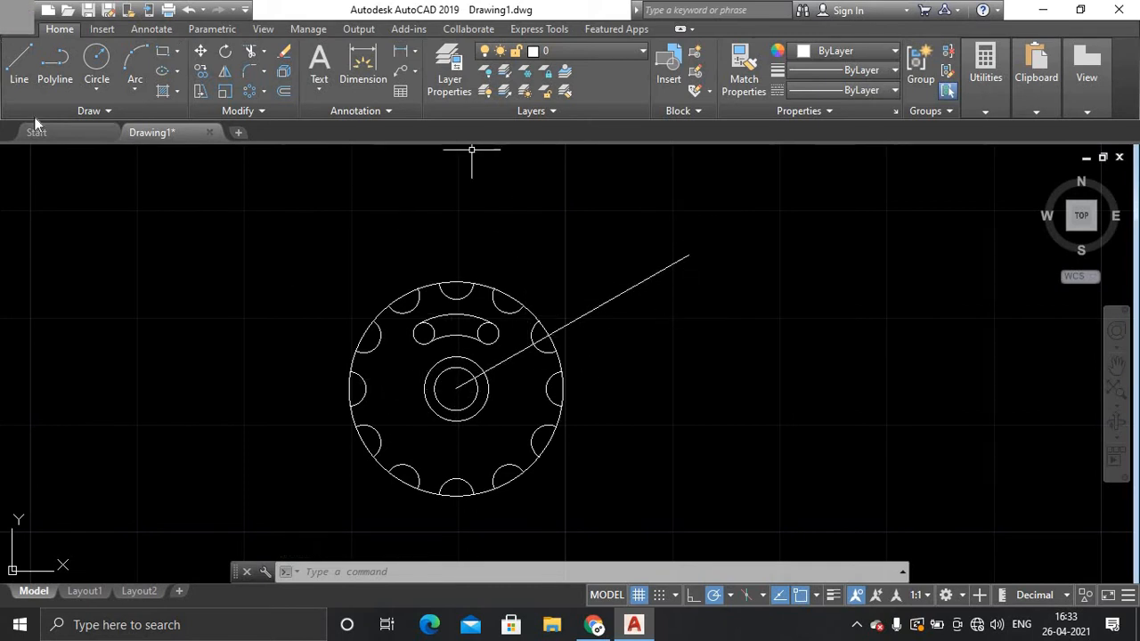
Draw a line from the common centre at a 40° angle, ending beyond the outermost circle
left_click(19, 61)
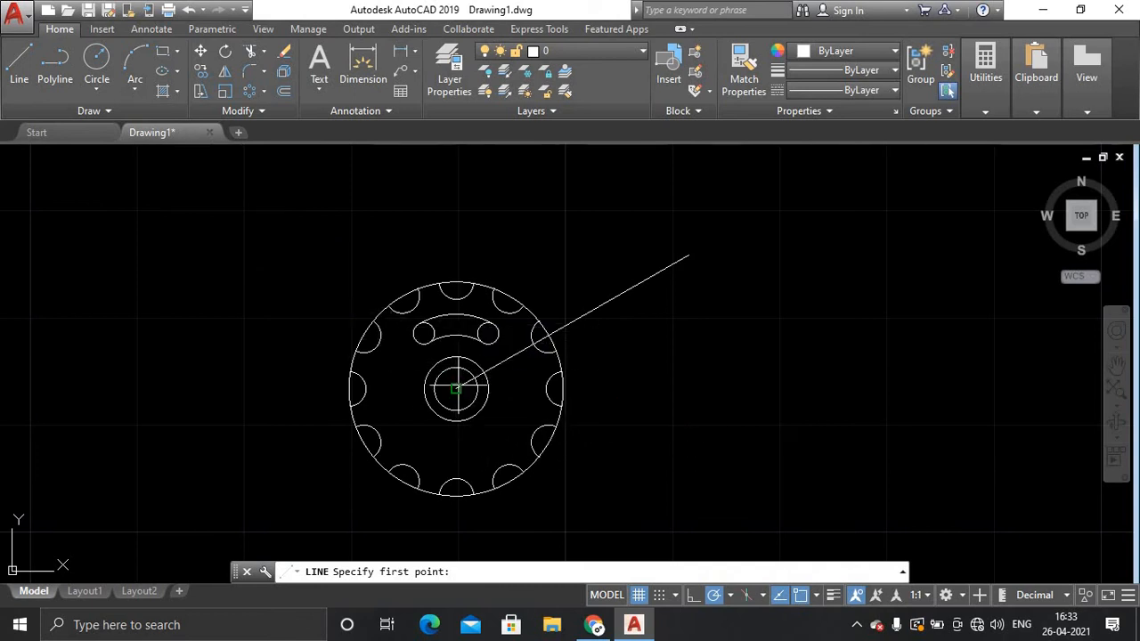
left_click(455, 389)
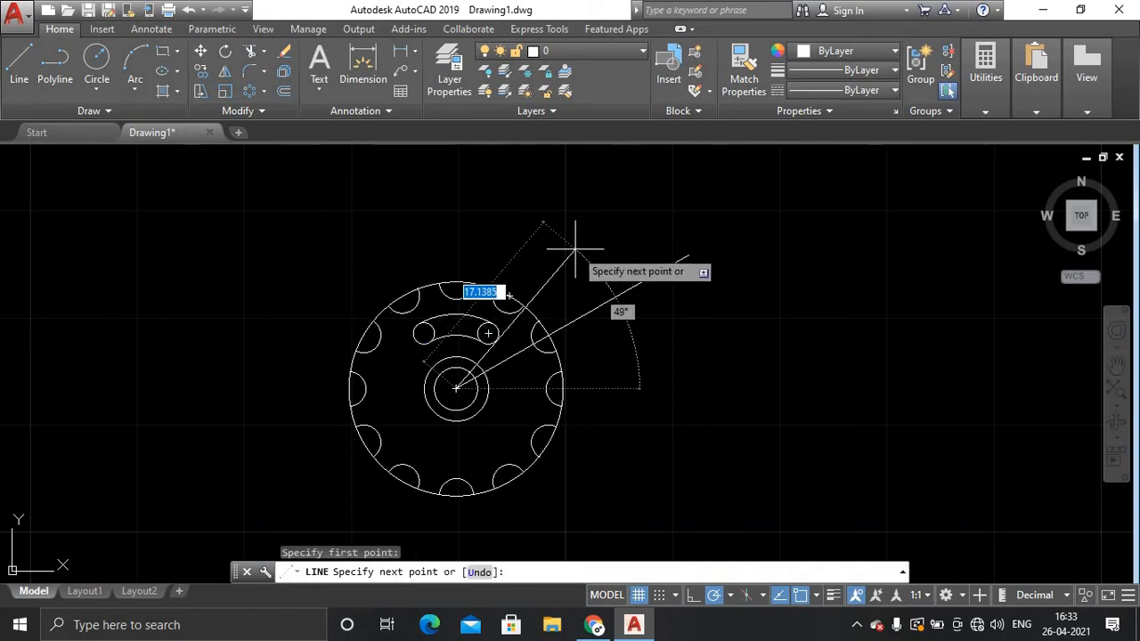
type("<")
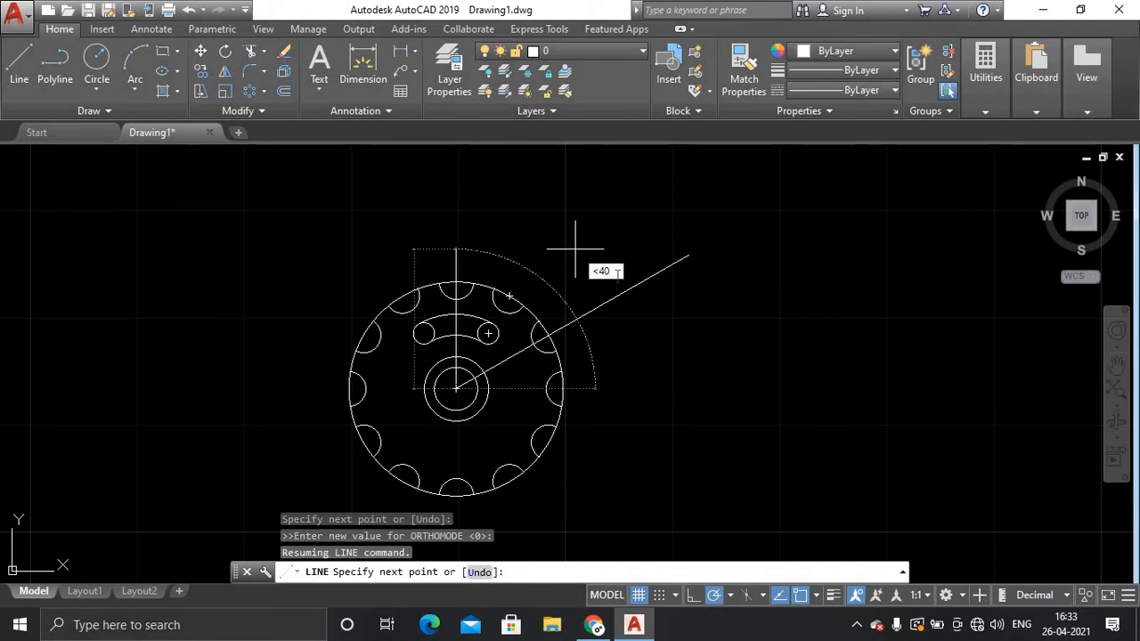
type("40")
key("Return")
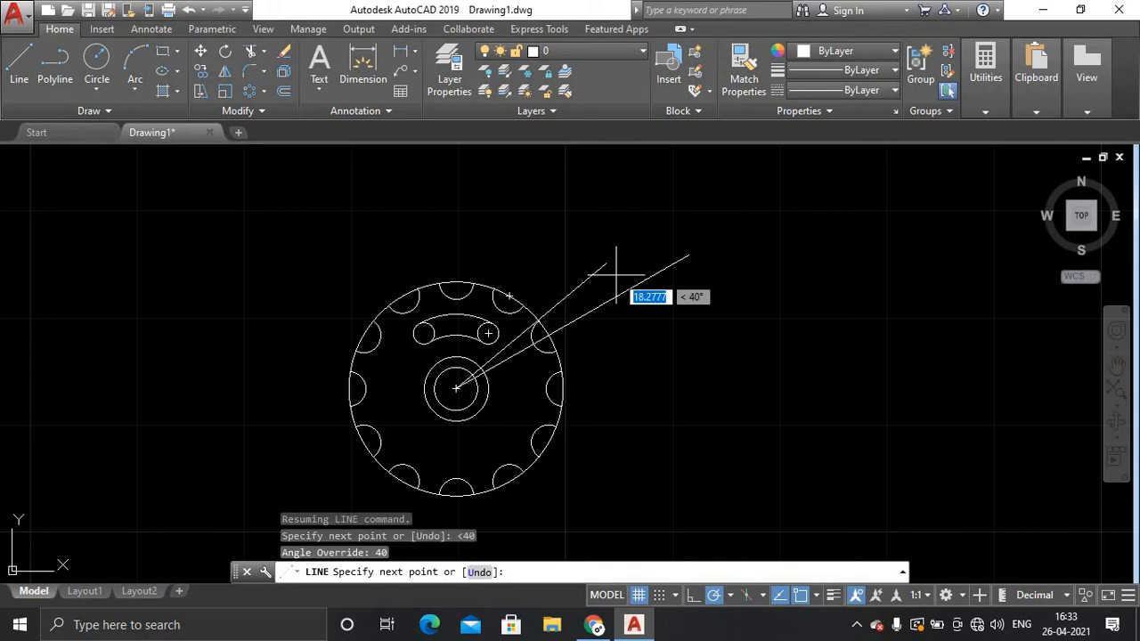
left_click(657, 239)
key("Return")
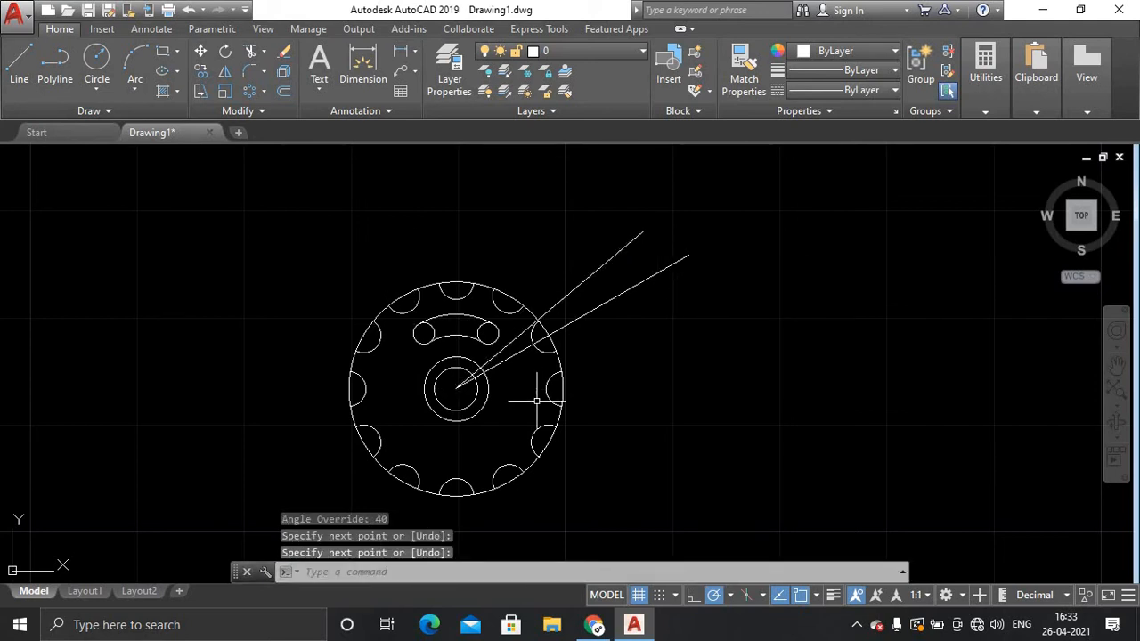
Trim the outermost circle across the six notch openings from the upper right, over the top, to the left side of the disc
scroll(517, 390, "up", 3)
scroll(534, 368, "down", 3)
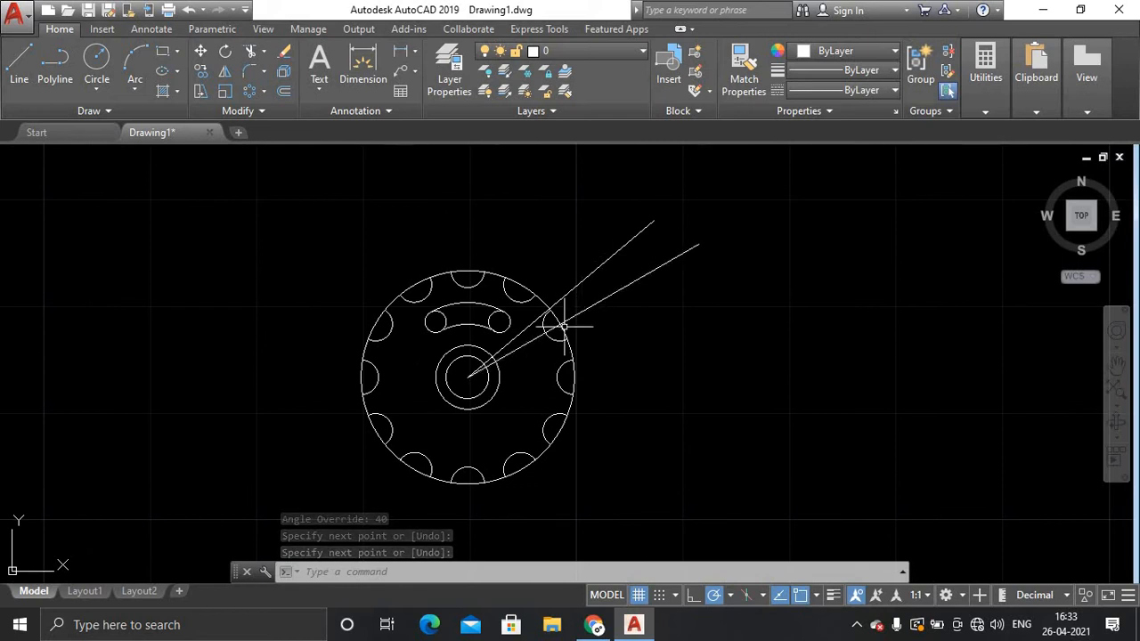
type("t")
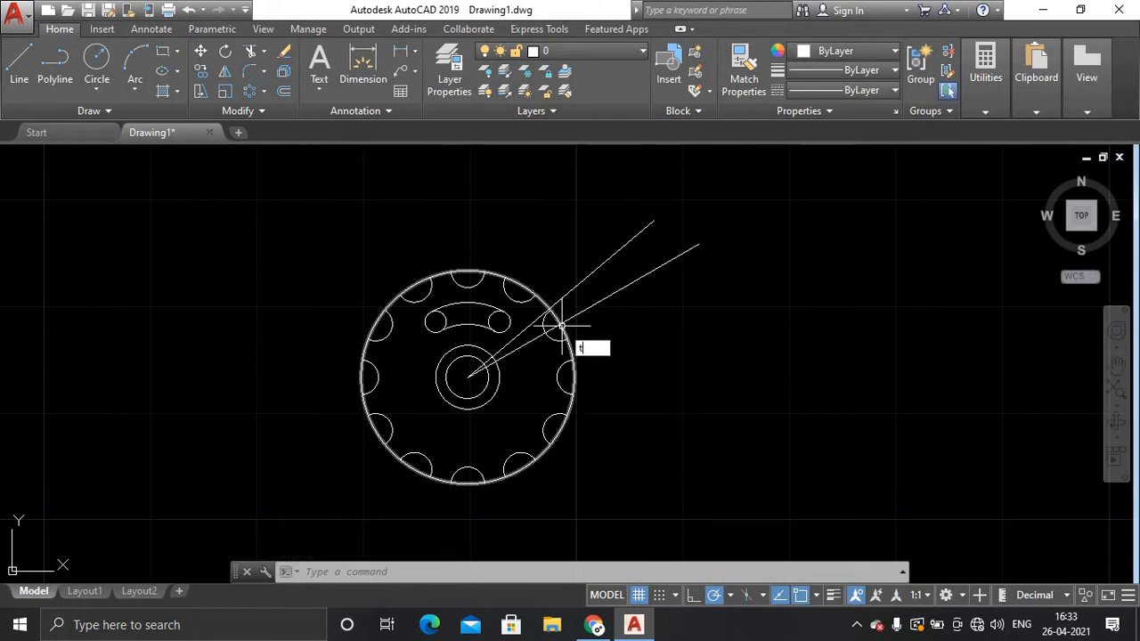
key("Return")
key("Return")
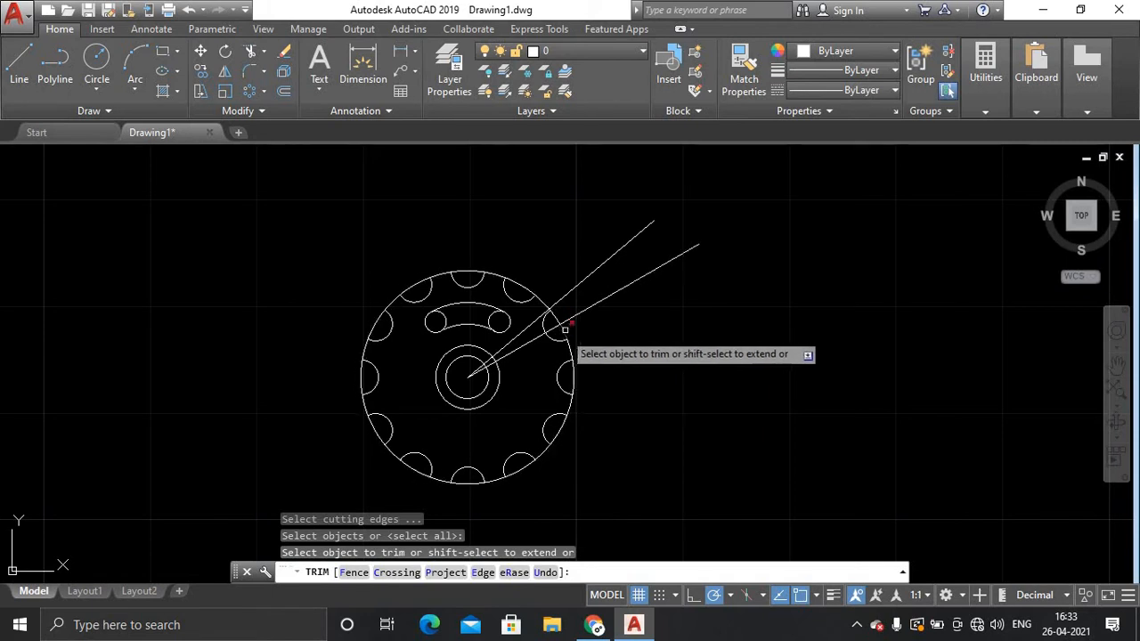
scroll(571, 321, "up", 3)
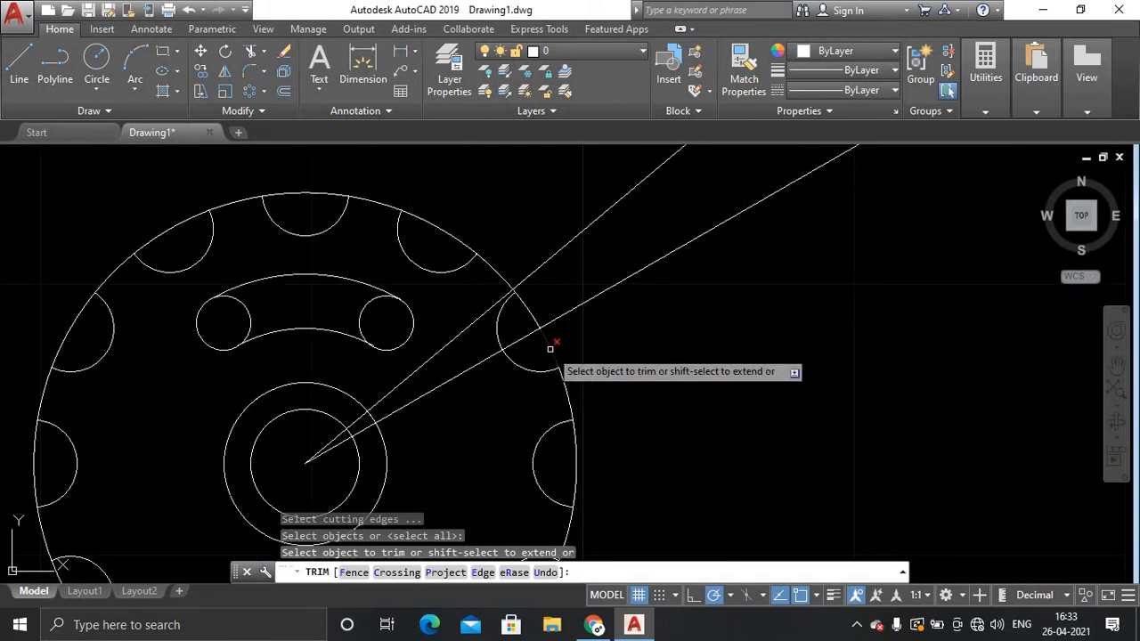
left_click(527, 320)
scroll(514, 290, "down", 2)
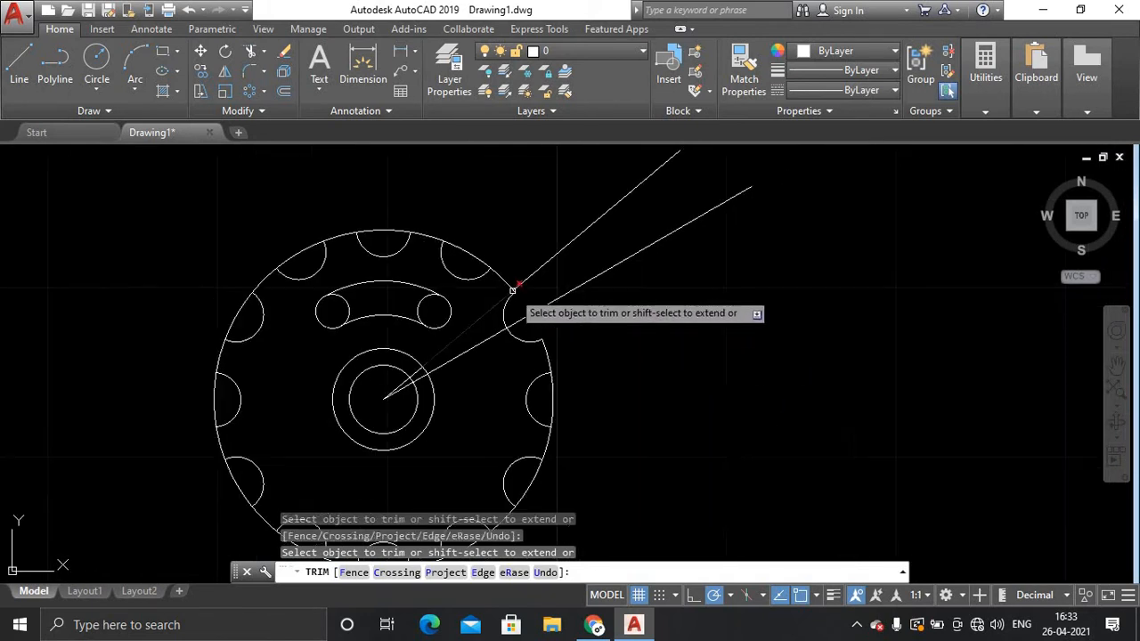
left_click(470, 253)
left_click(392, 231)
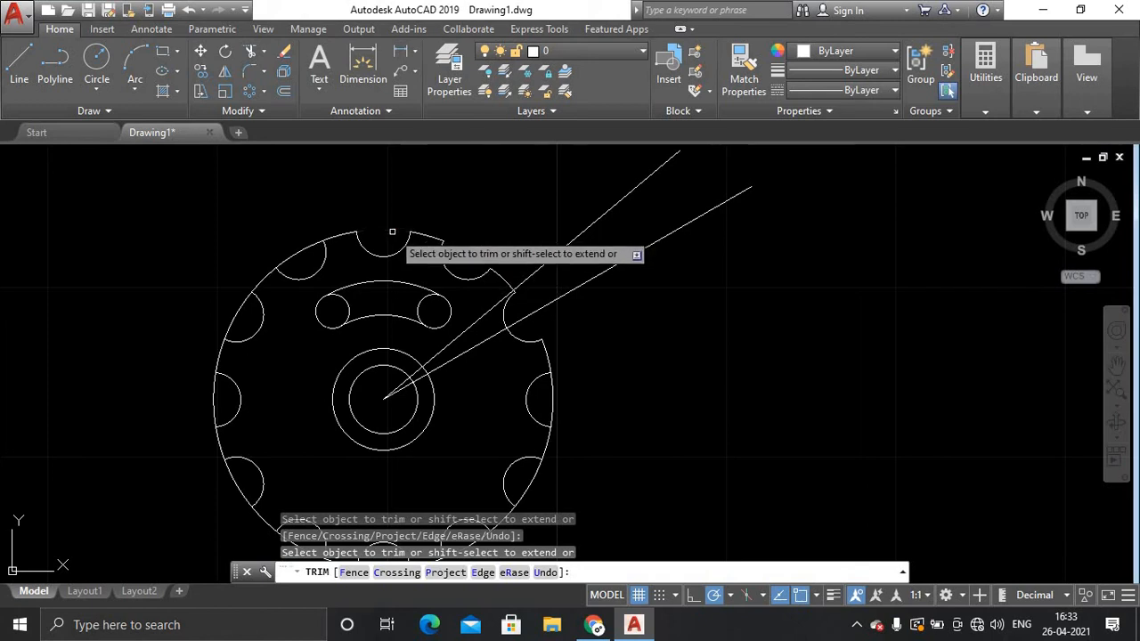
left_click(268, 275)
left_click(236, 310)
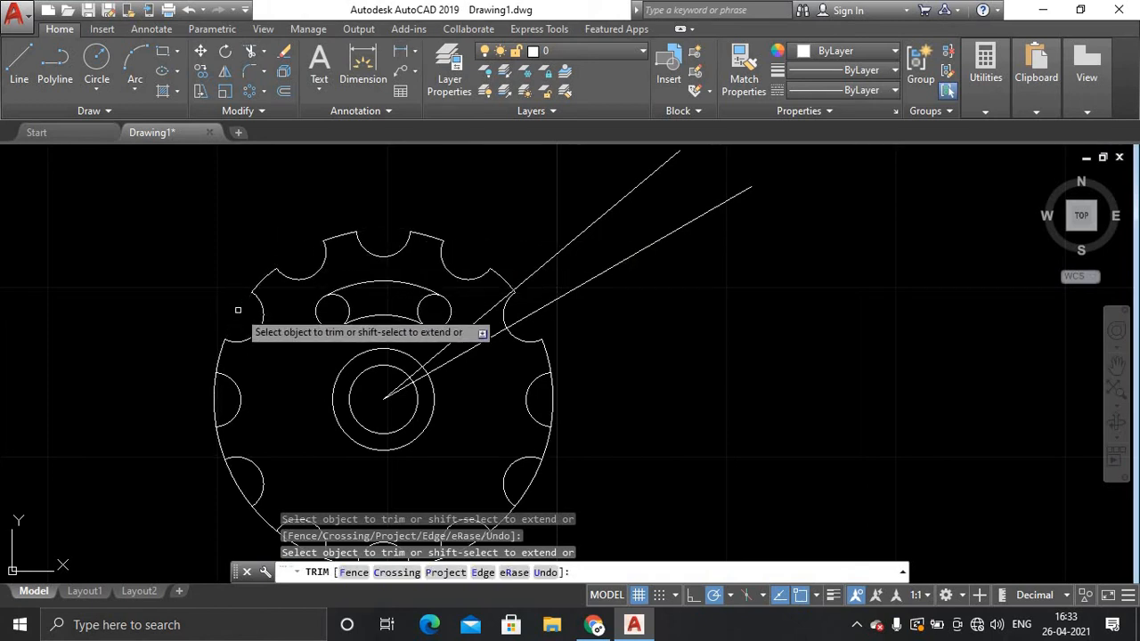
left_click(213, 395)
Trim the outermost circle across the remaining notch openings around the bottom and right side of the disc
scroll(212, 395, "down", 2)
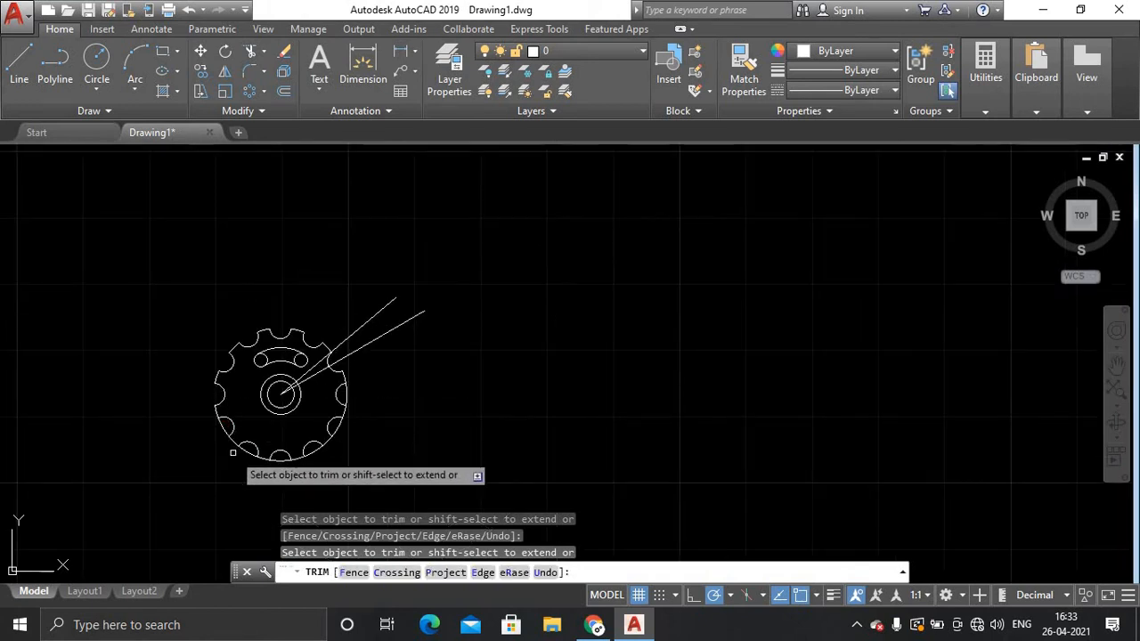
scroll(203, 459, "up", 2)
left_click(196, 383)
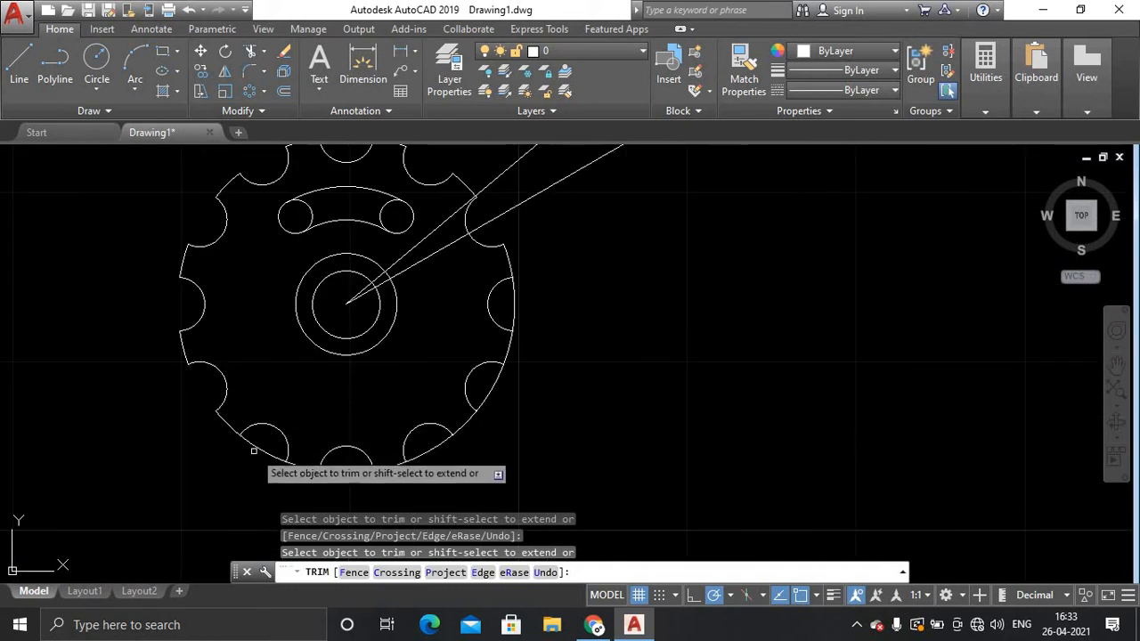
left_click(256, 445)
left_click(348, 472)
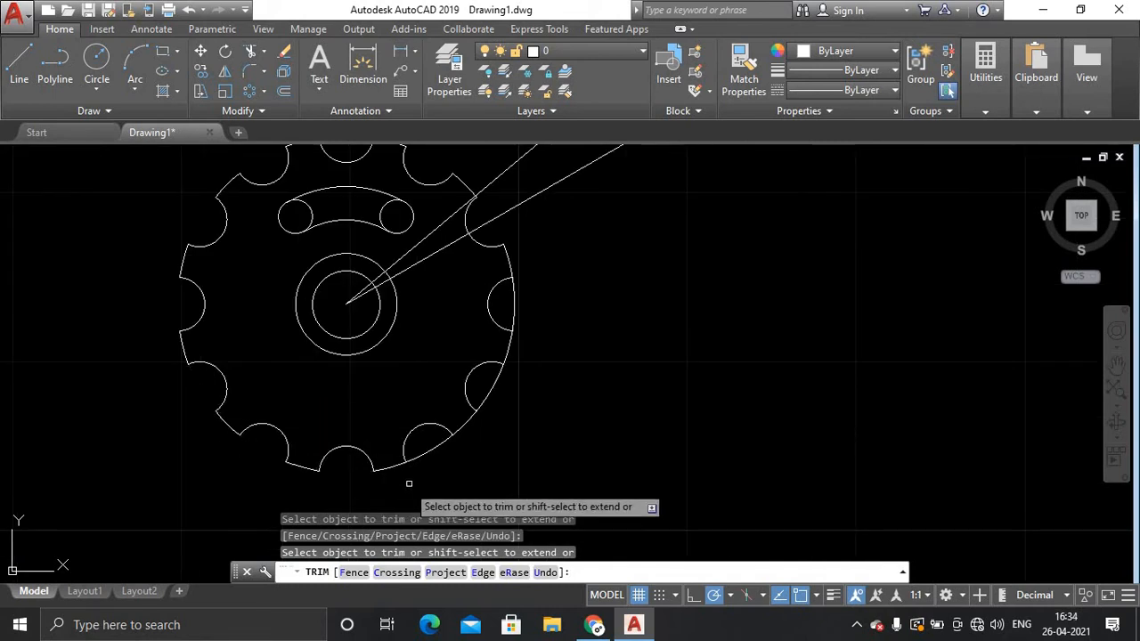
left_click(425, 453)
left_click(493, 401)
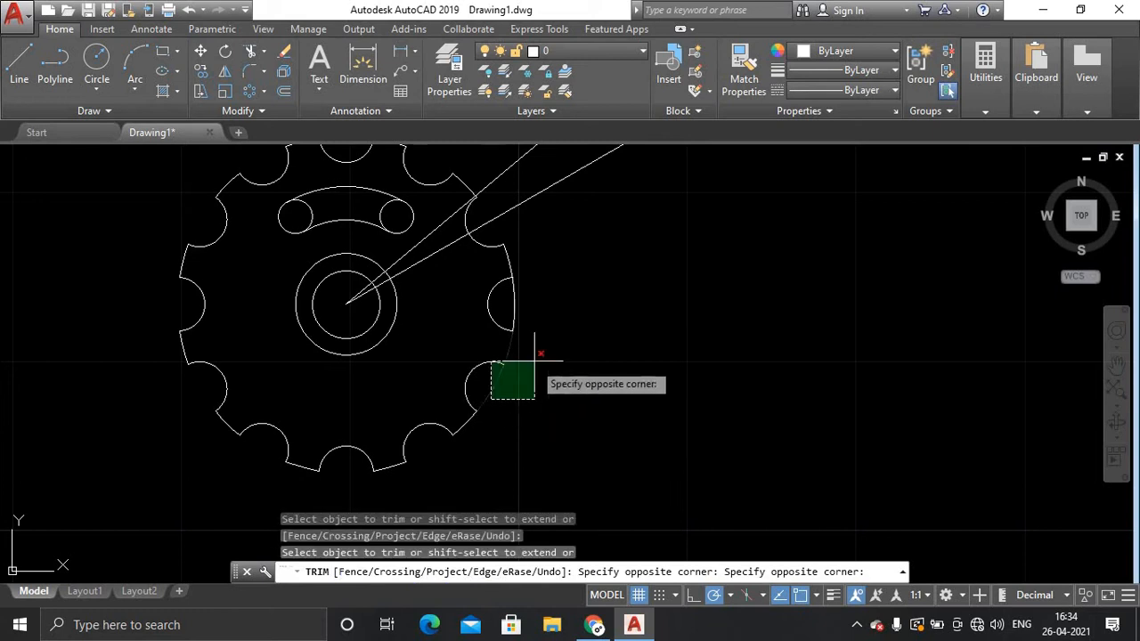
left_click(495, 392)
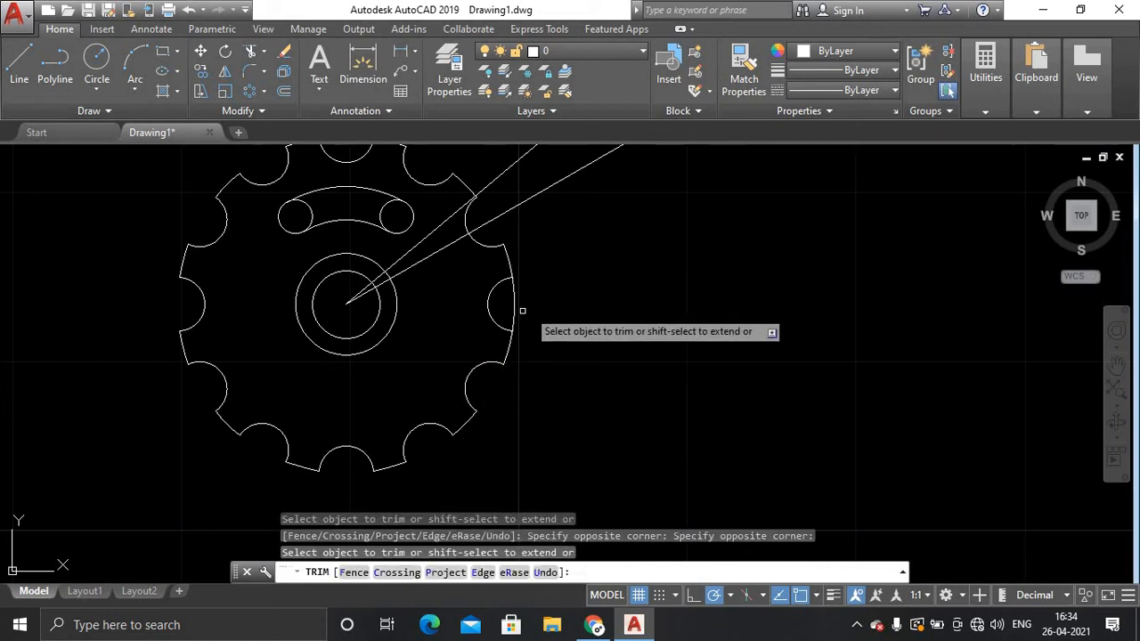
Trim the lower slanted line beyond the rim, and both slanted lines between the rim and the larger hub circle
left_click(491, 218)
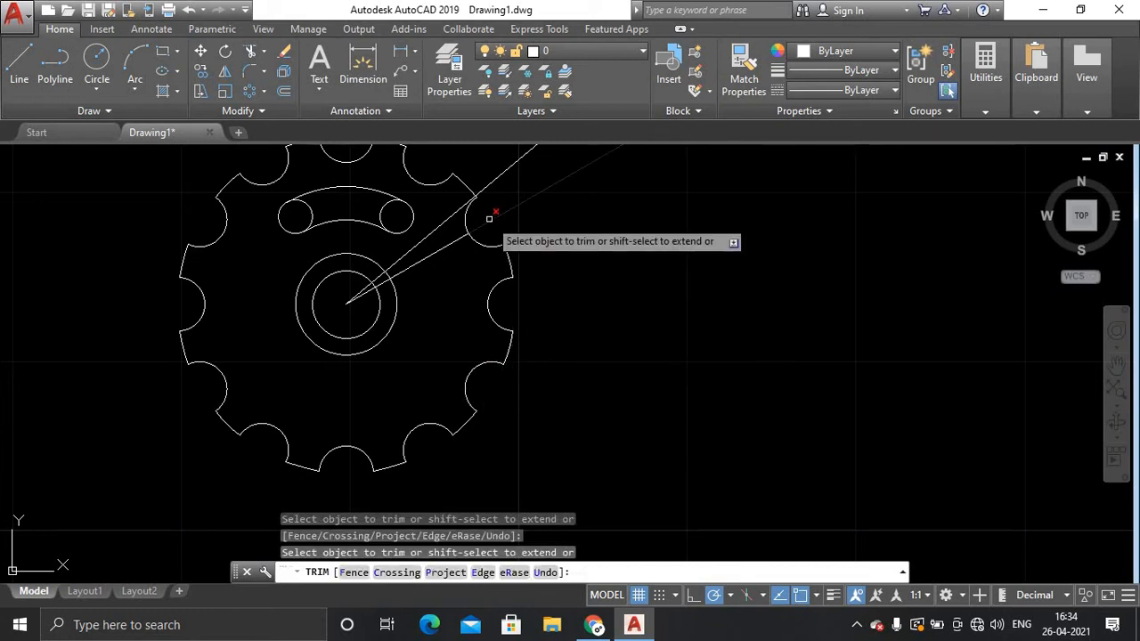
left_click(412, 262)
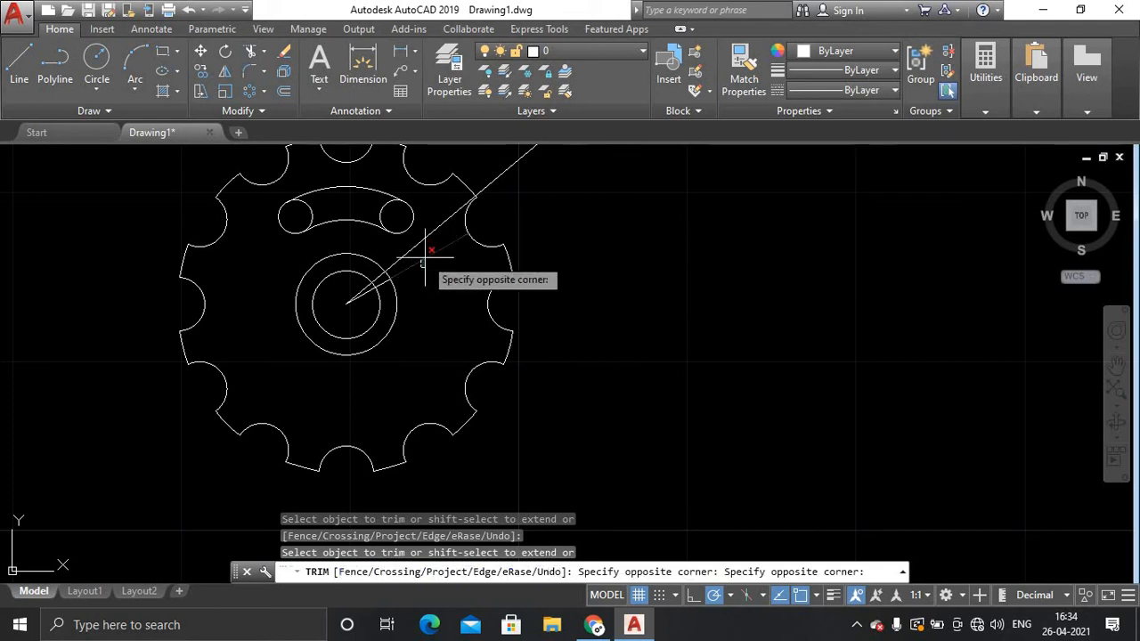
left_click(426, 258)
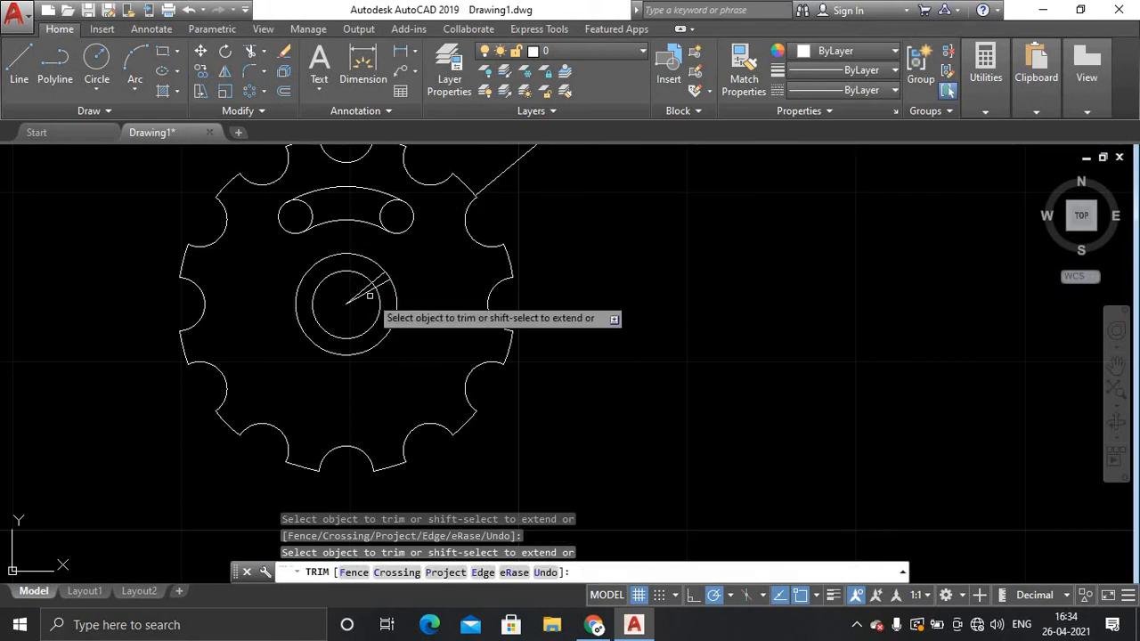
Trim both slanted lines inside the smallest circle, and erase the leftover line segment outside the rim
scroll(365, 293, "up", 2)
scroll(365, 293, "up", 4)
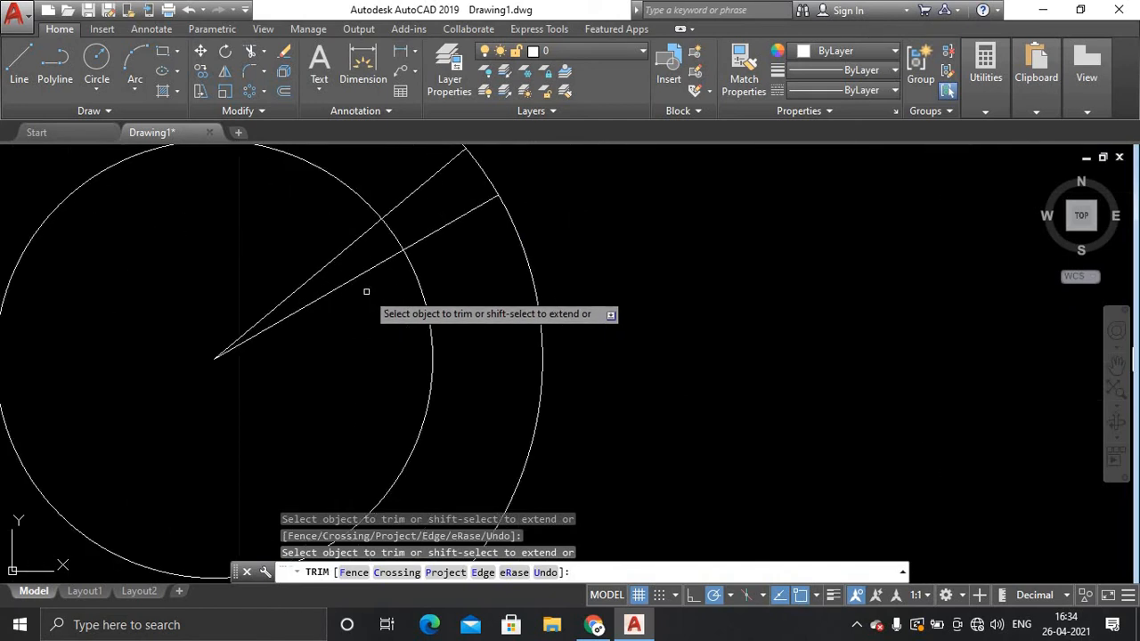
left_click(358, 277)
left_click(333, 259)
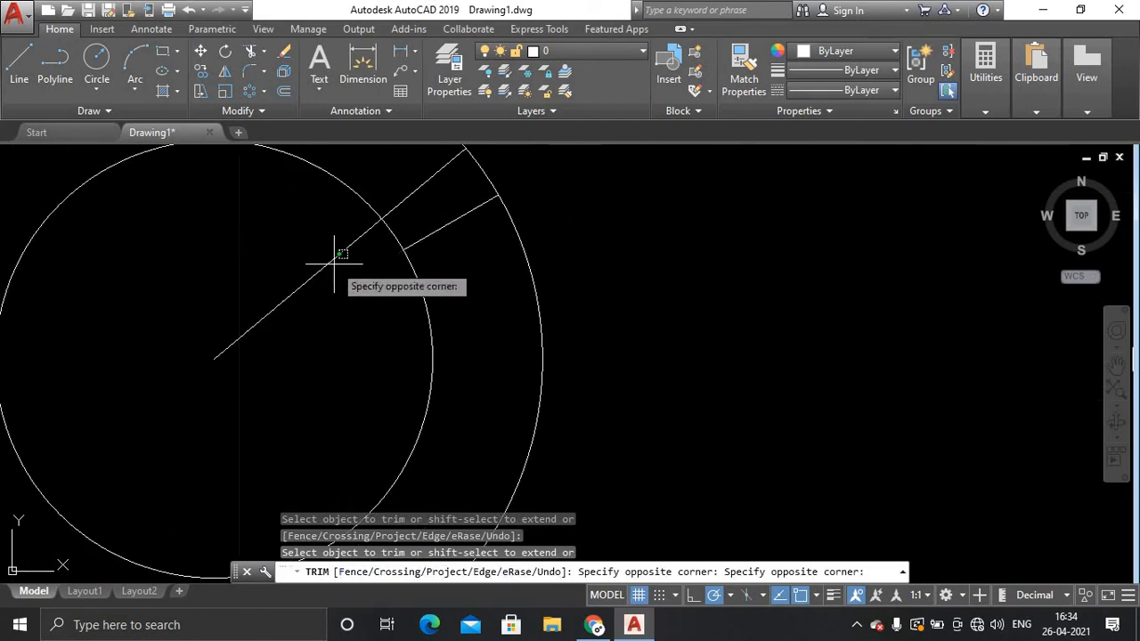
left_click(324, 263)
scroll(331, 287, "down", 4)
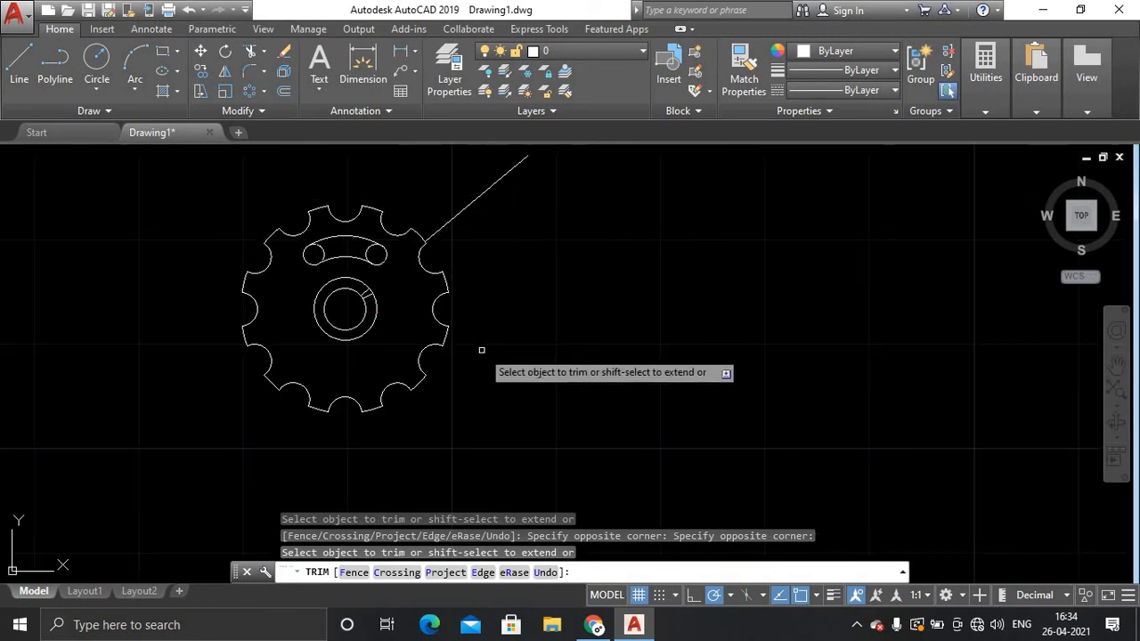
key("Return")
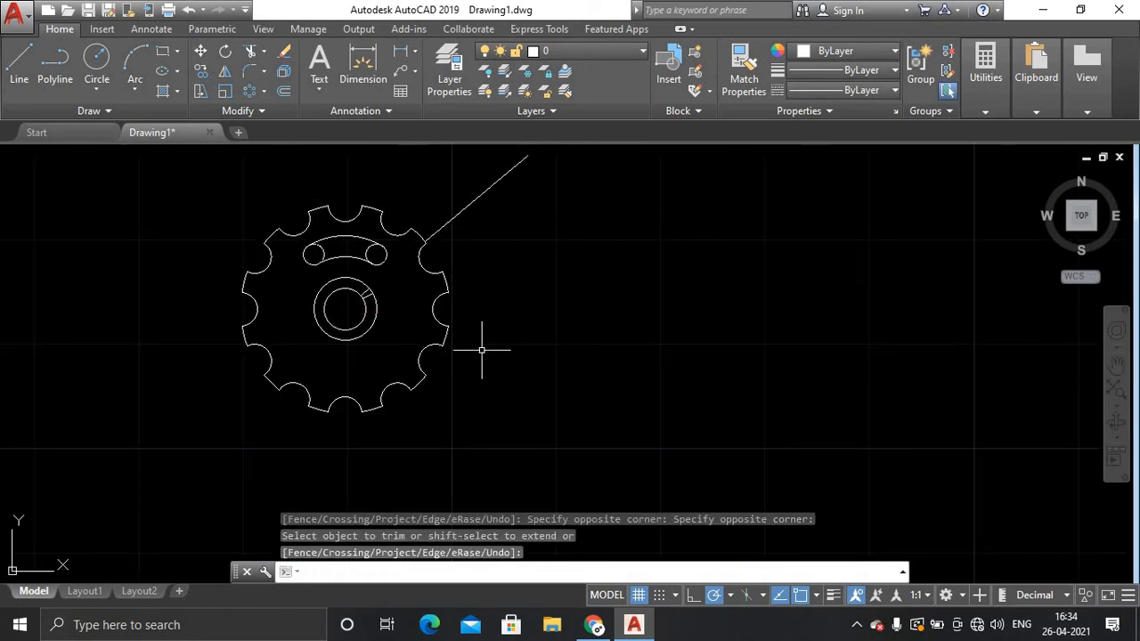
left_click(463, 211)
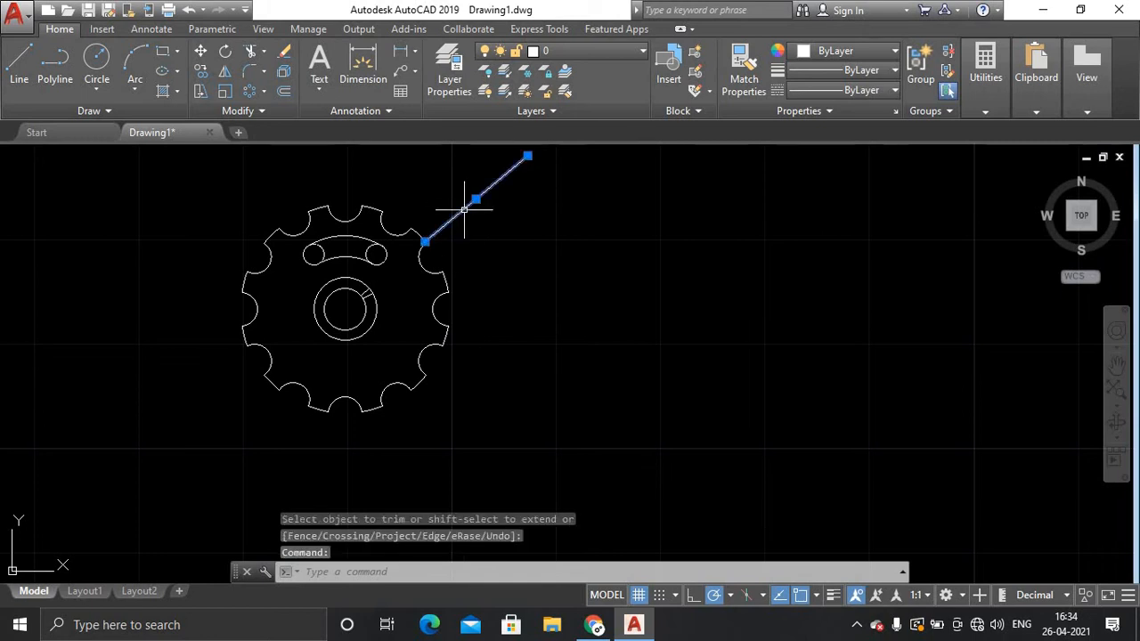
key("Delete")
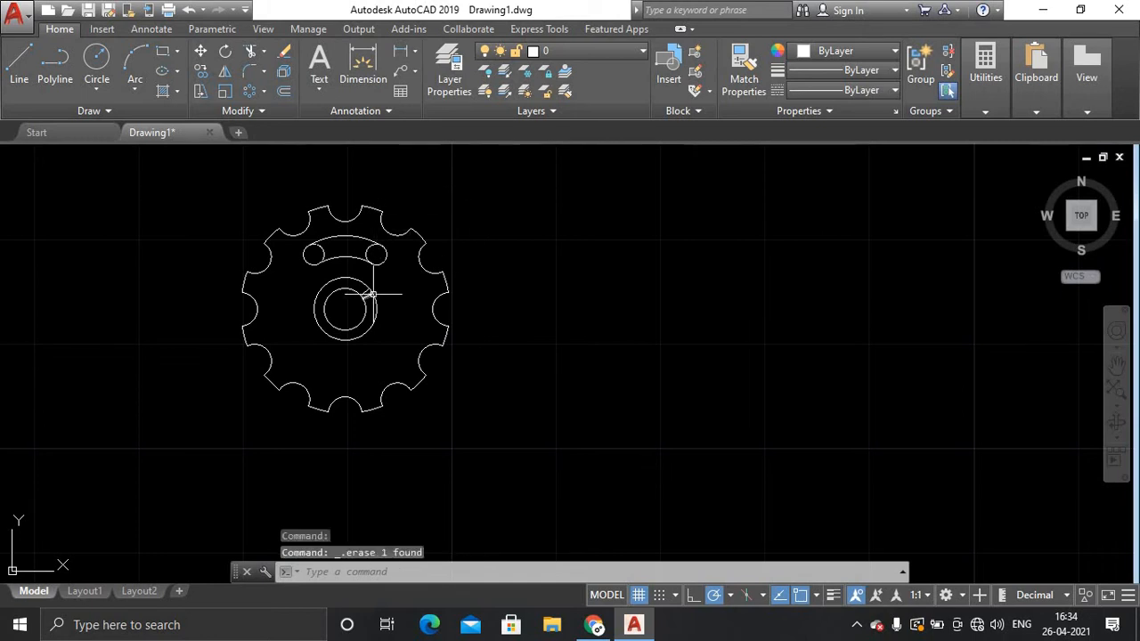
Create a polar array of the two short hub lines around the common centre with 3 items over 360°
left_click(263, 91)
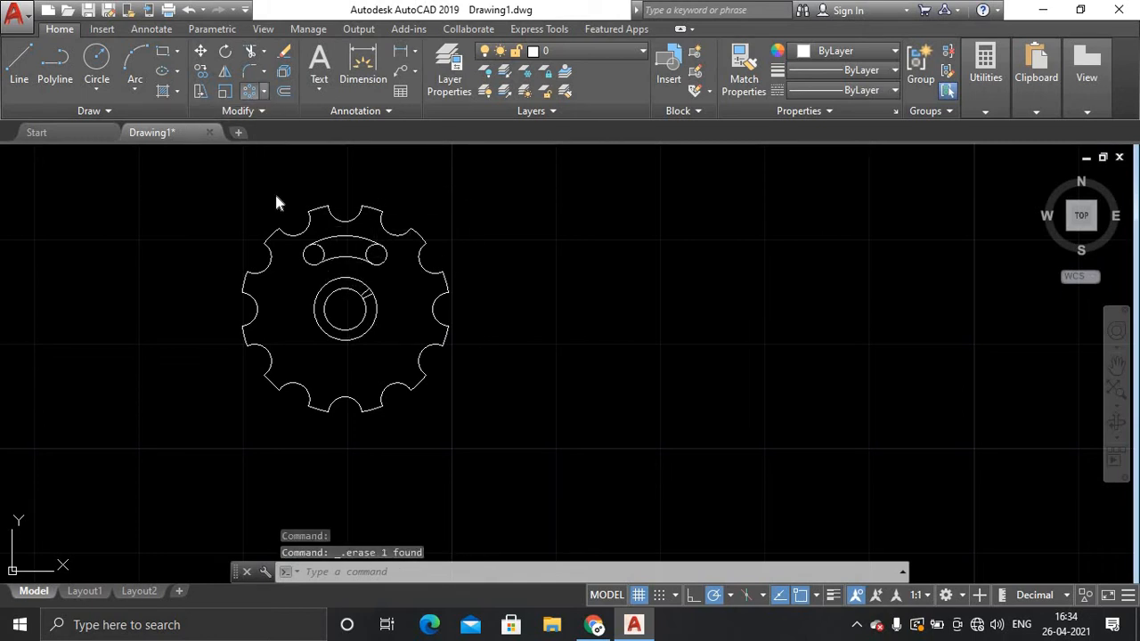
left_click(269, 186)
scroll(316, 287, "up", 5)
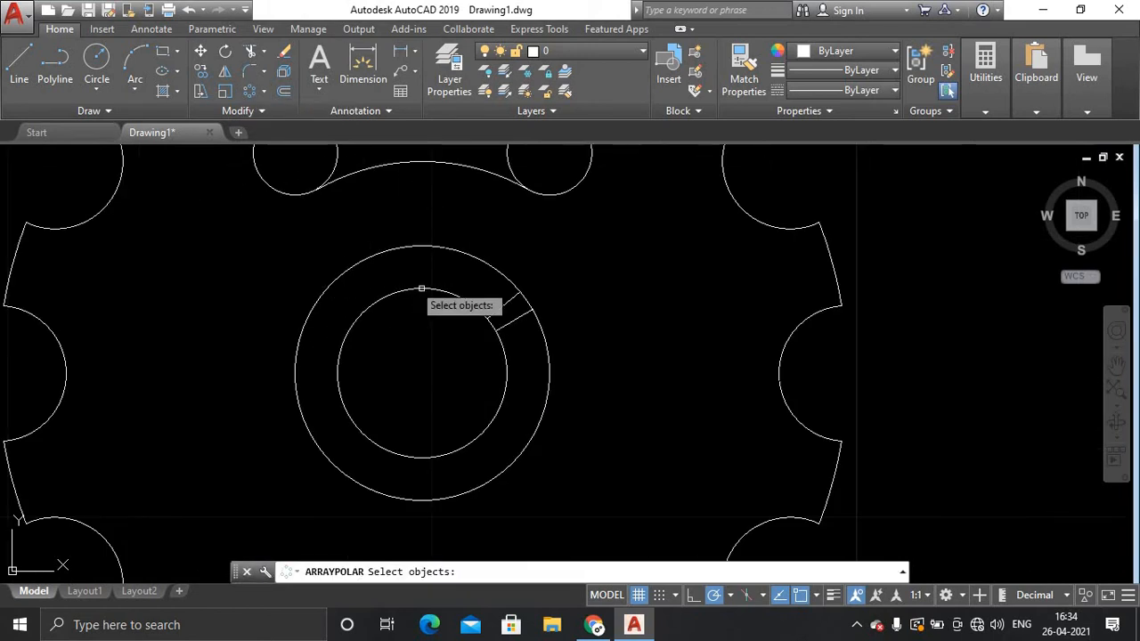
left_click(503, 305)
left_click(513, 319)
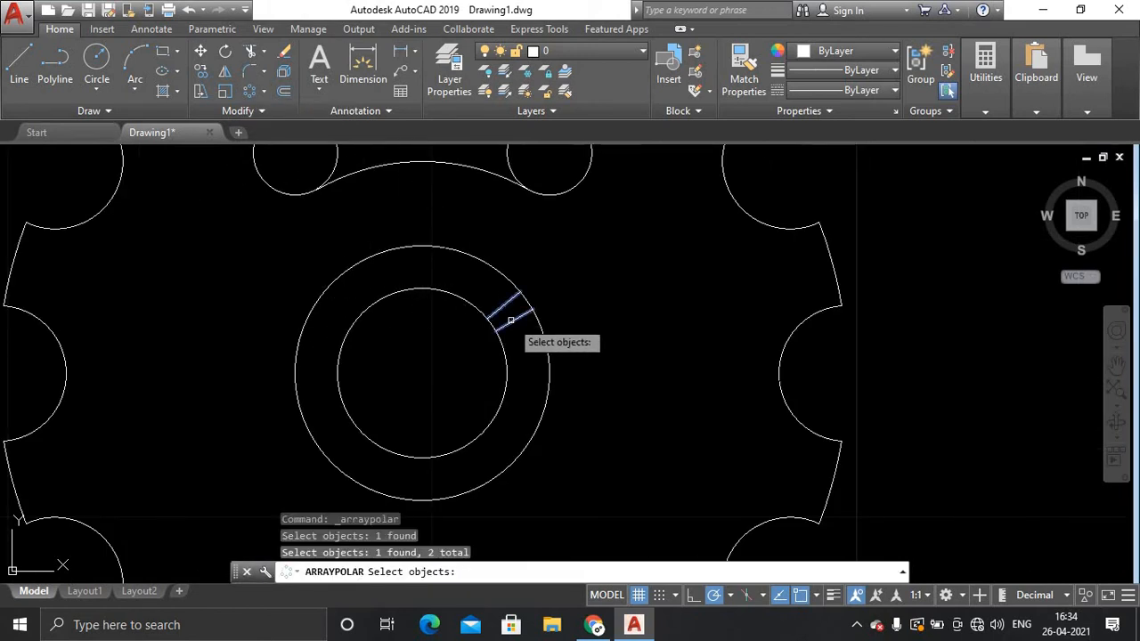
scroll(513, 319, "down", 5)
key("Return")
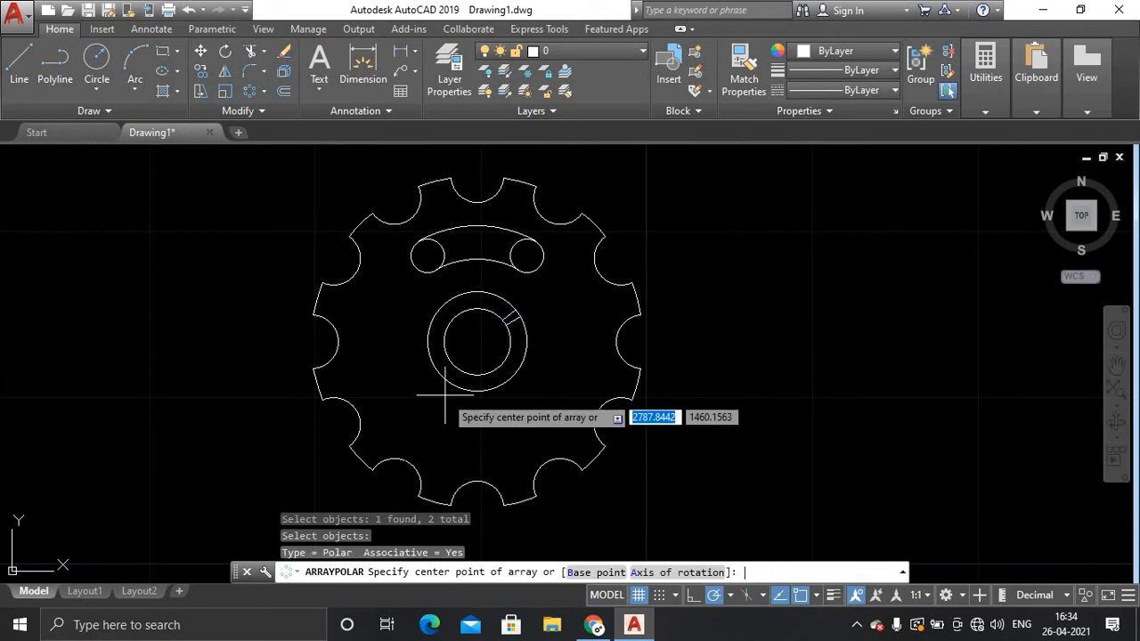
left_click(476, 341)
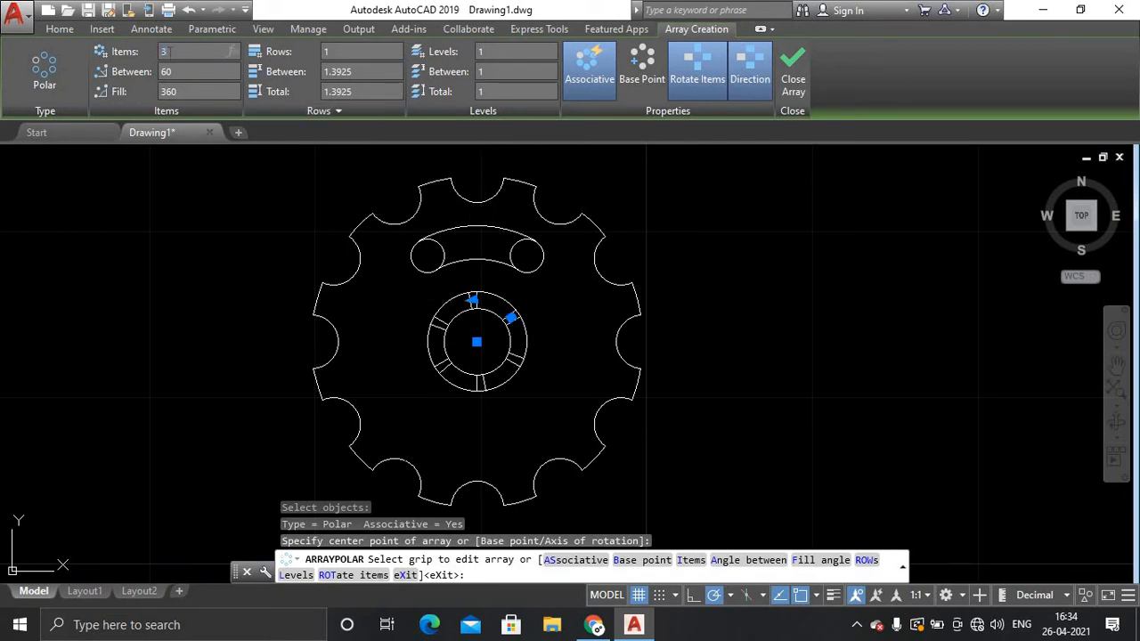
key("Return")
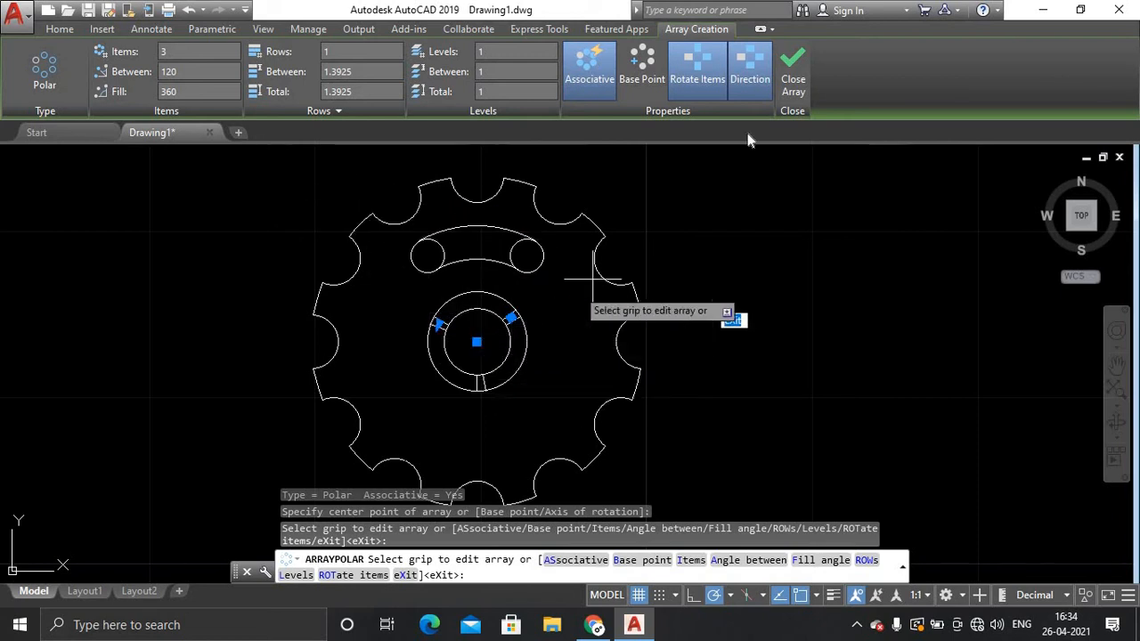
left_click(792, 79)
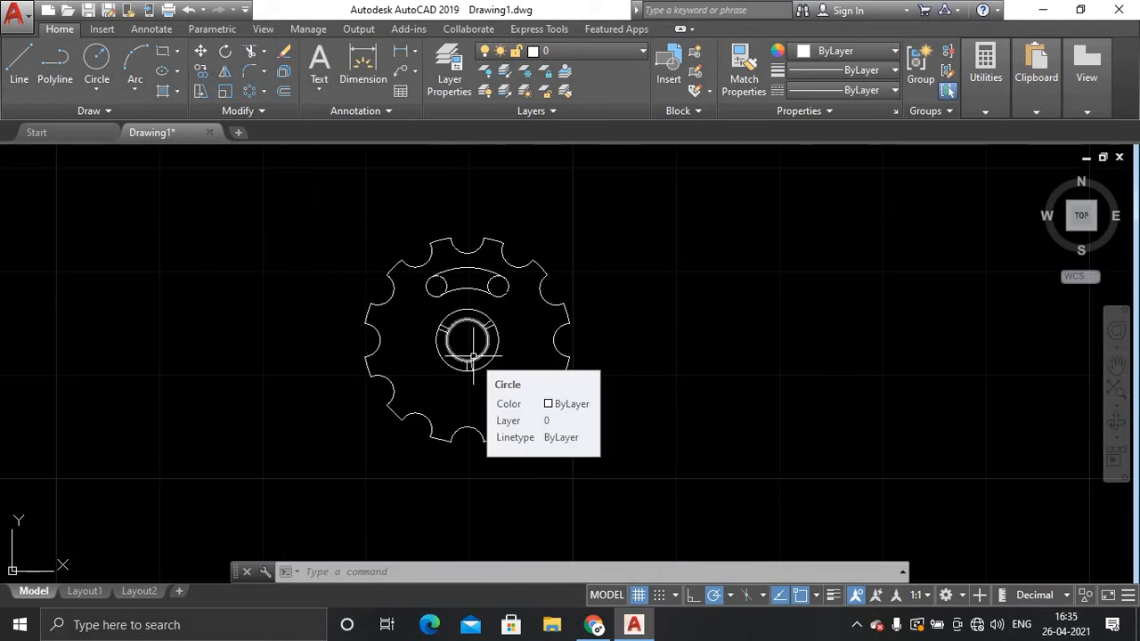
scroll(469, 385, "up", 5)
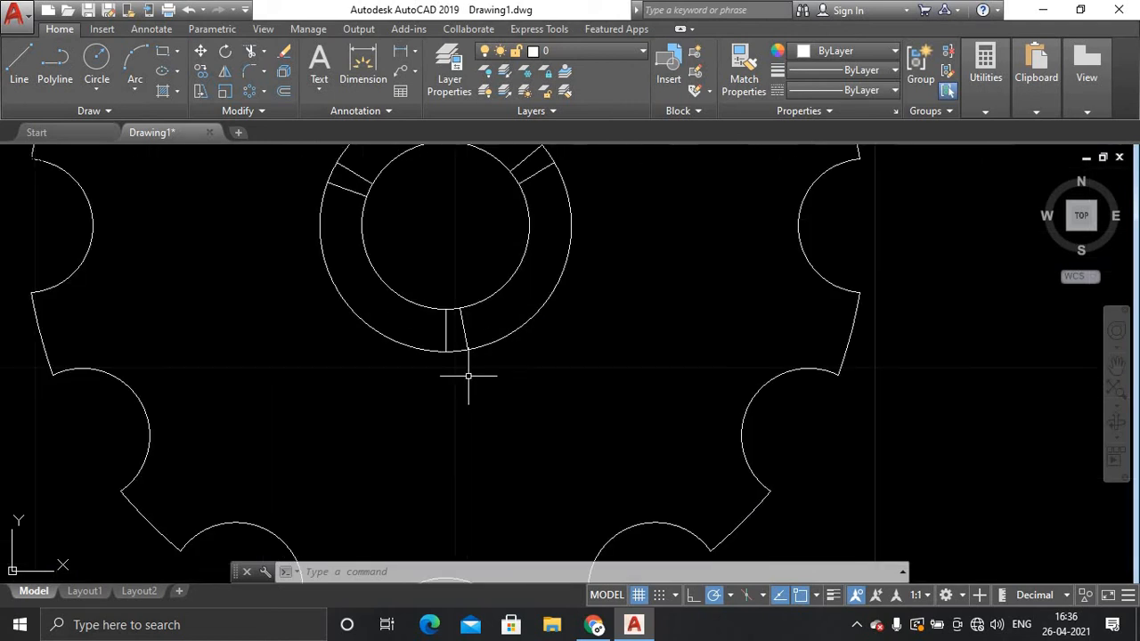
scroll(469, 376, "down", 5)
scroll(460, 365, "up", 5)
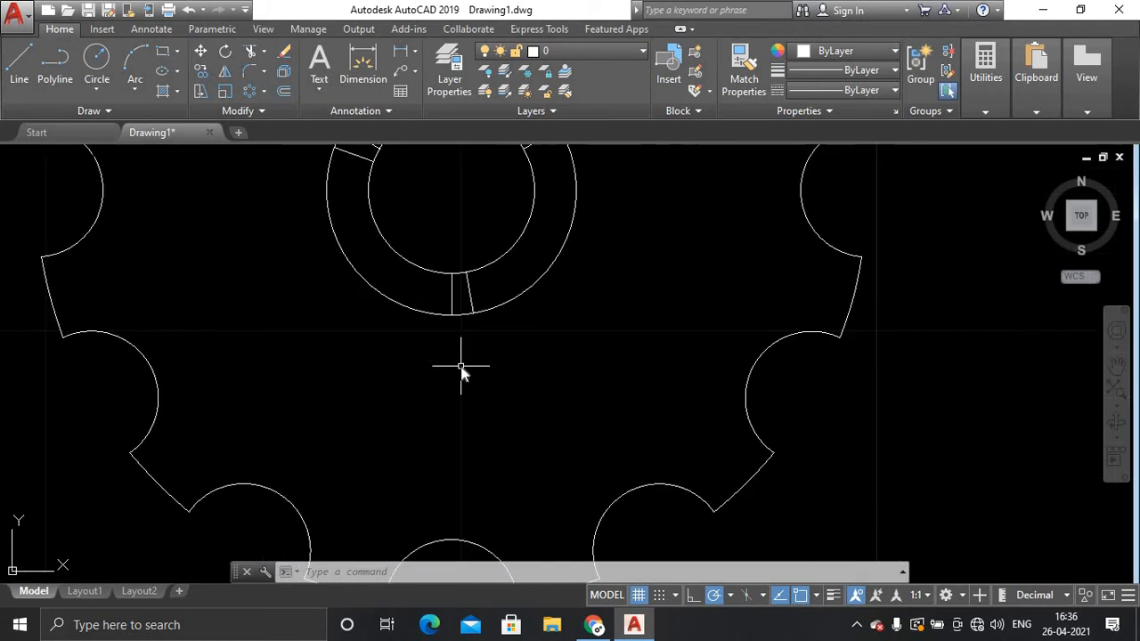
Trim both hub circles between the two lines of each of the three arrayed line pairs, opening three gaps in the ring
key("Return")
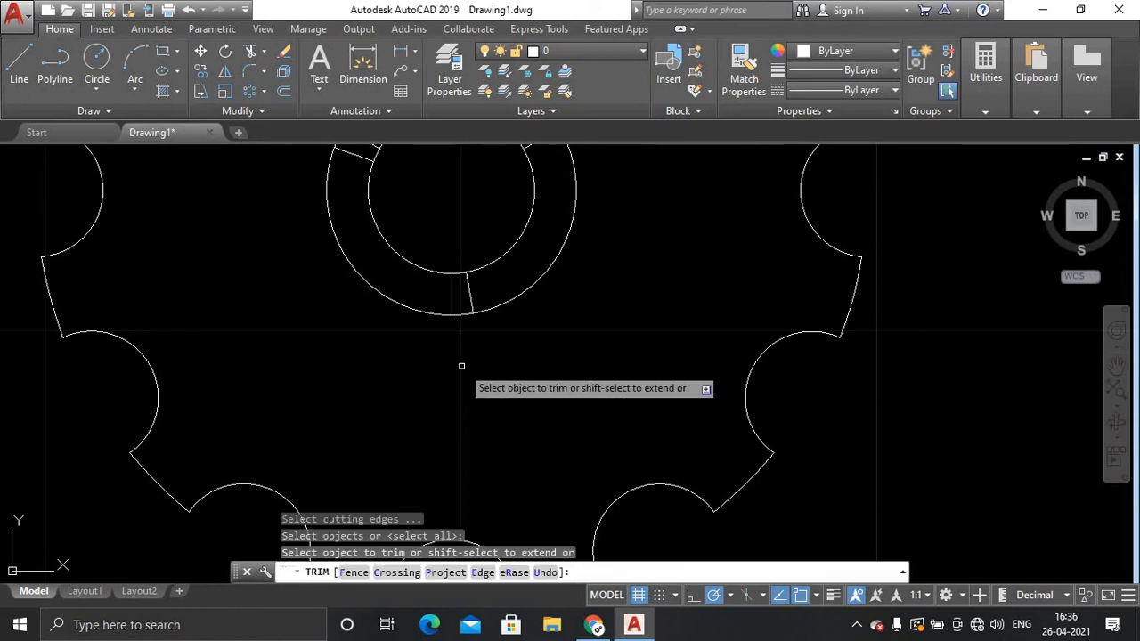
left_click(465, 311)
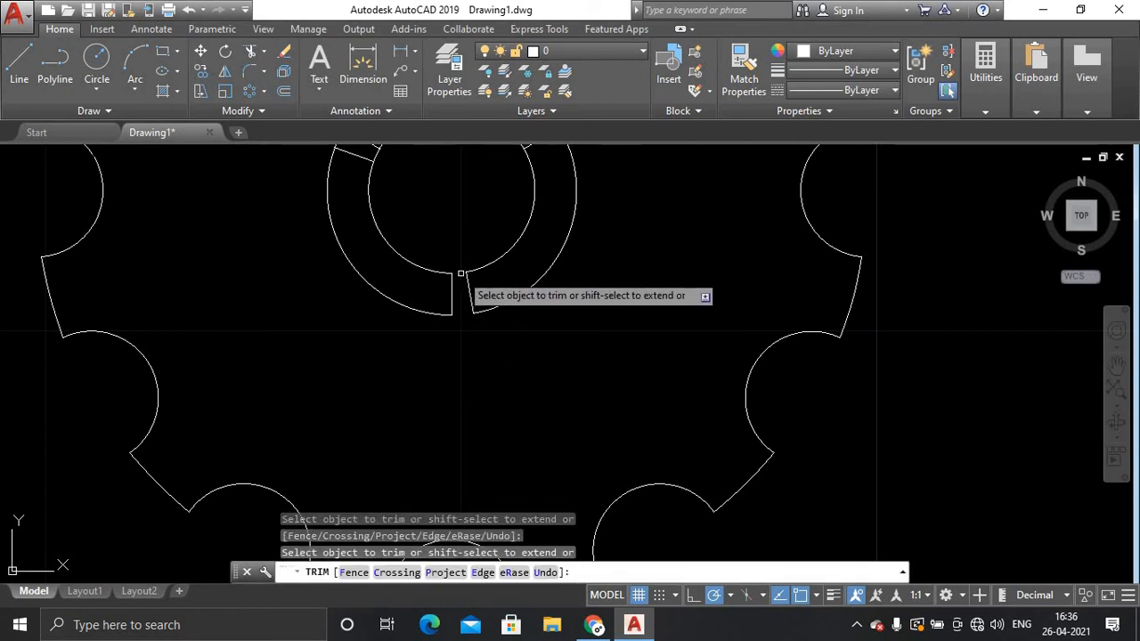
scroll(461, 273, "down", 3)
scroll(419, 229, "up", 5)
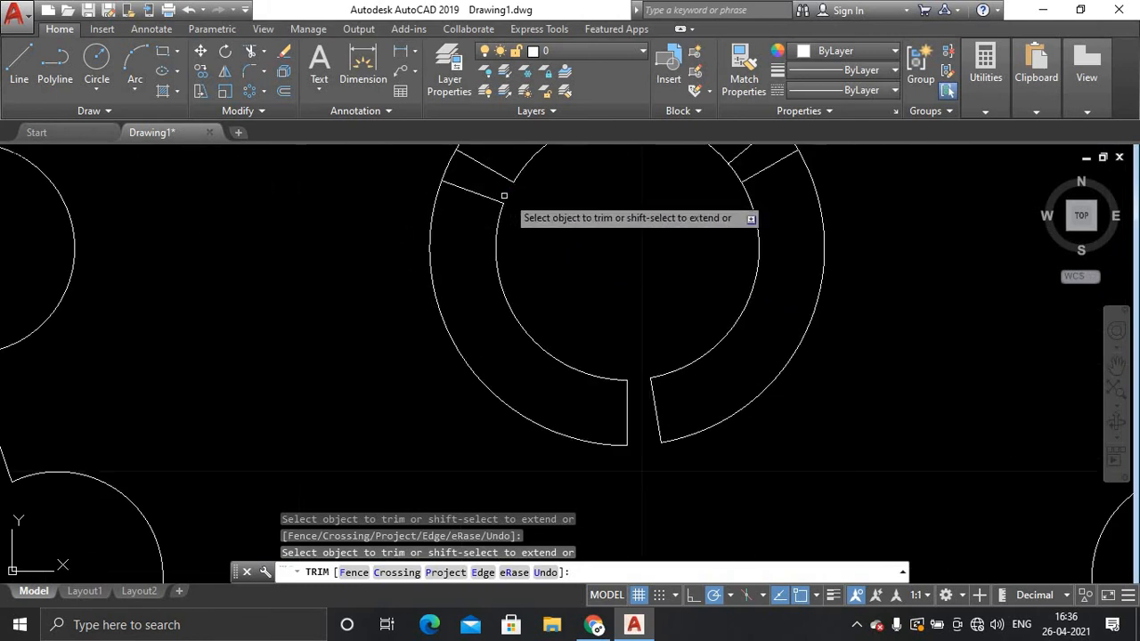
scroll(456, 174, "down", 4)
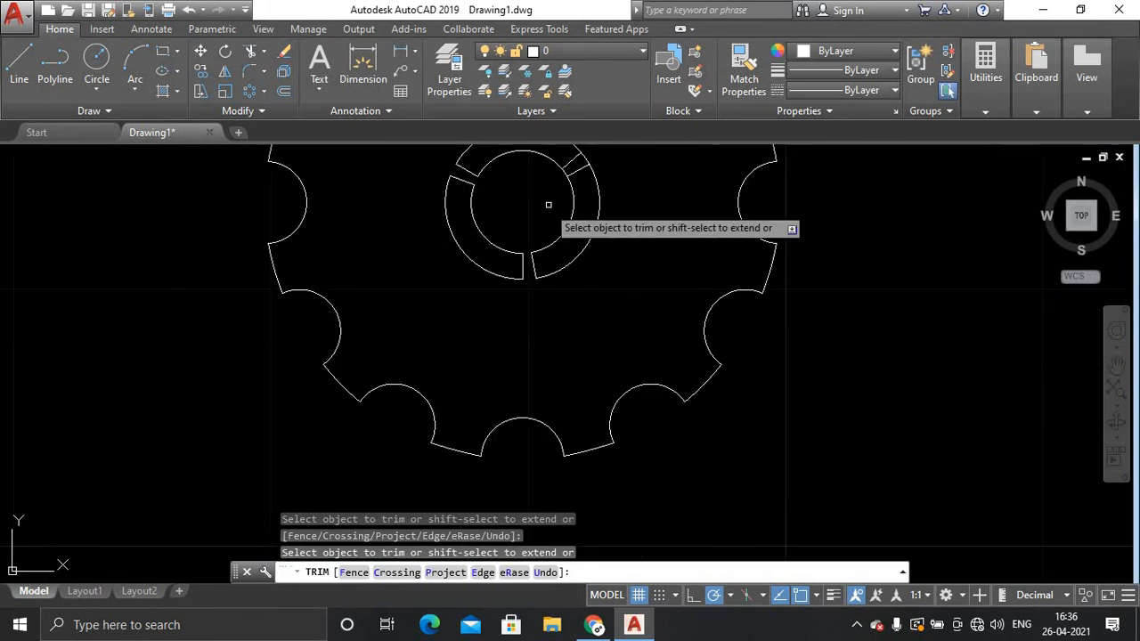
scroll(476, 285, "up", 5)
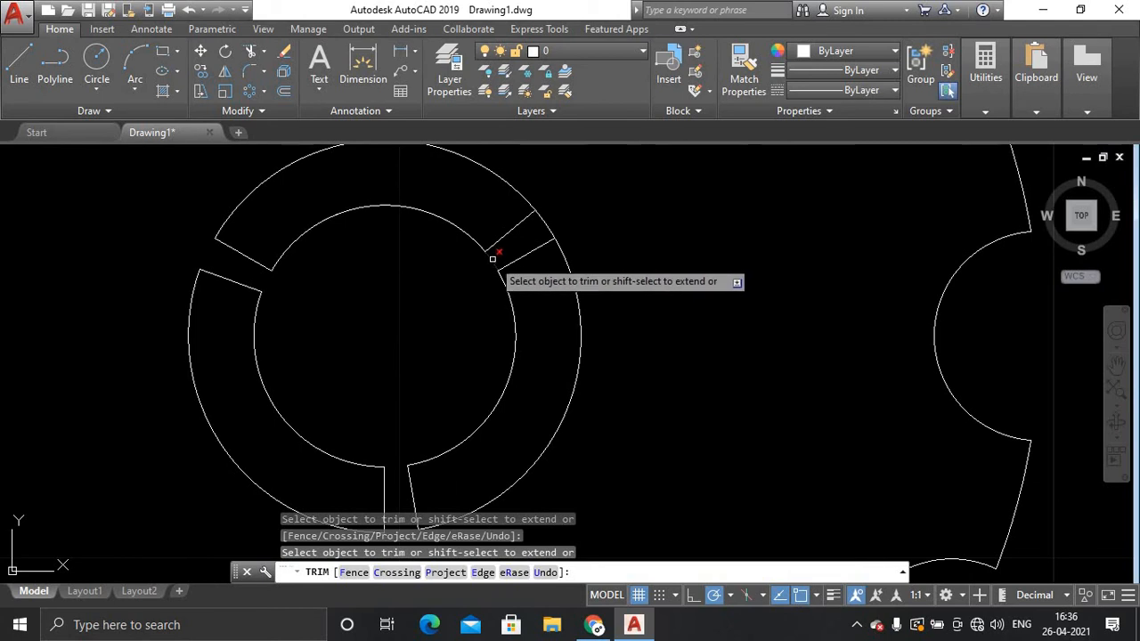
left_click(492, 259)
scroll(544, 224, "down", 5)
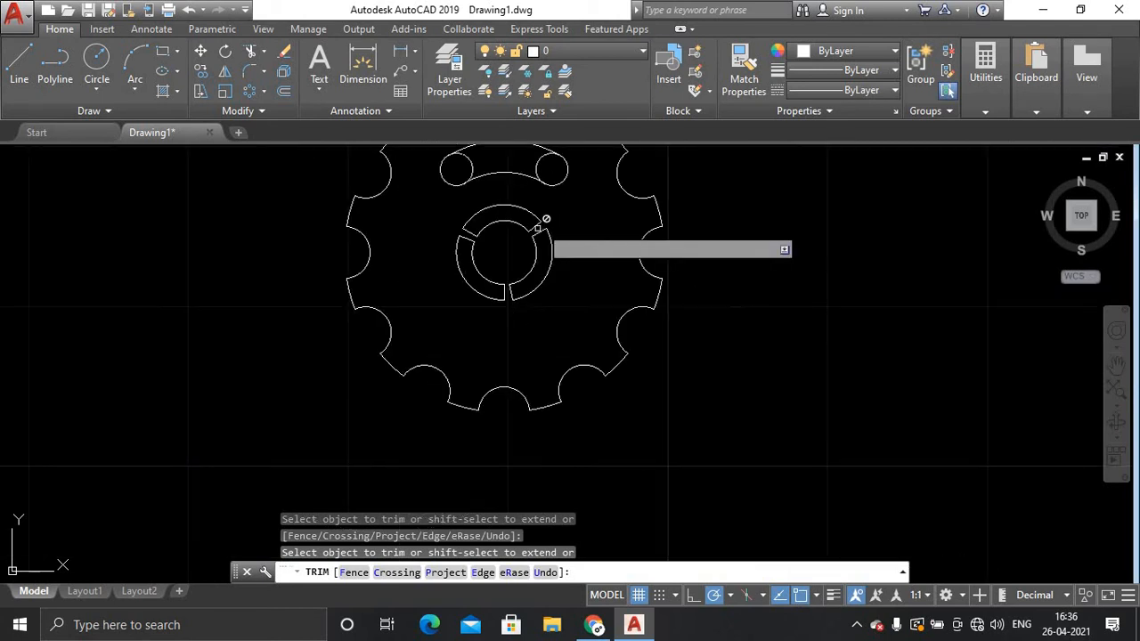
key("Return")
scroll(495, 287, "down", 4)
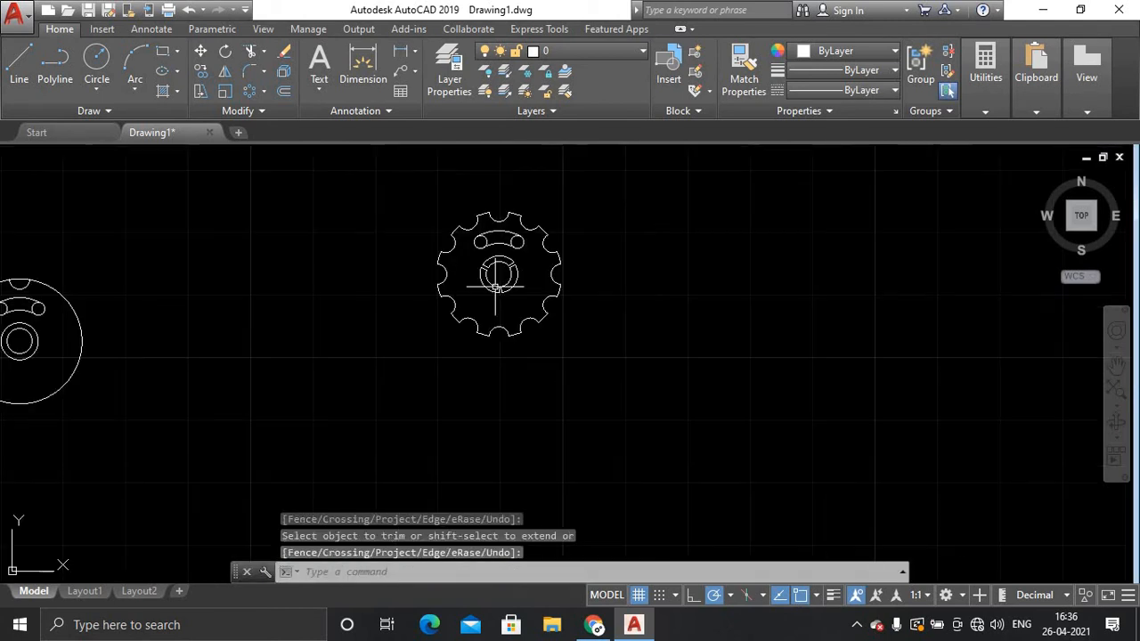
Draw a circle of radius 6 centred on the disc's common centre
scroll(495, 286, "up", 6)
middle_click_drag(493, 288, 463, 395)
scroll(463, 393, "down", 4)
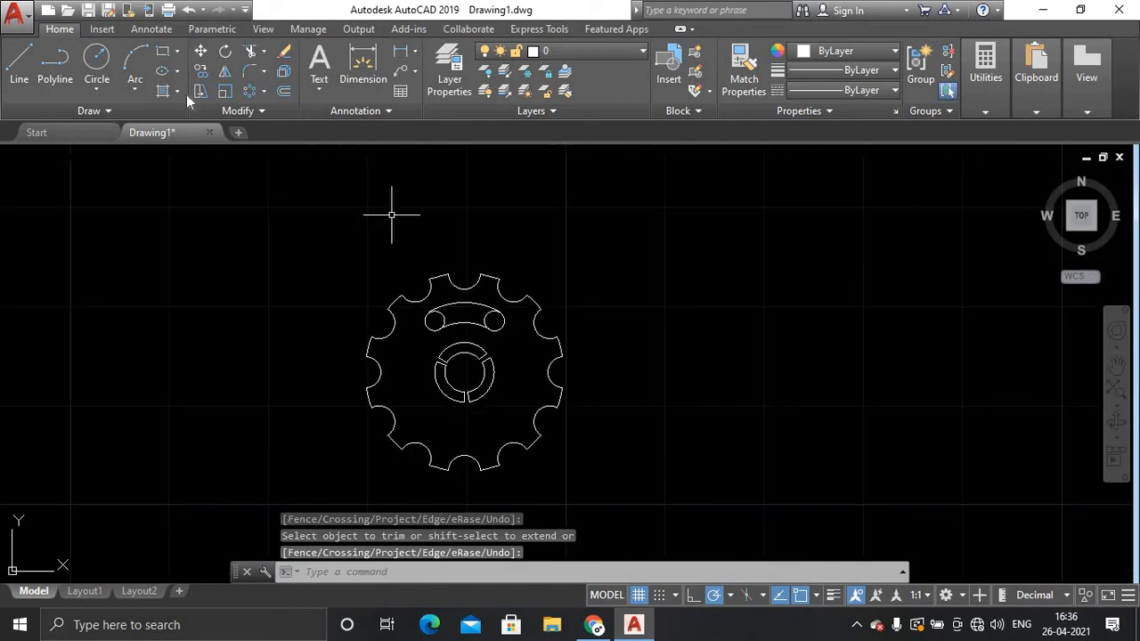
left_click(96, 62)
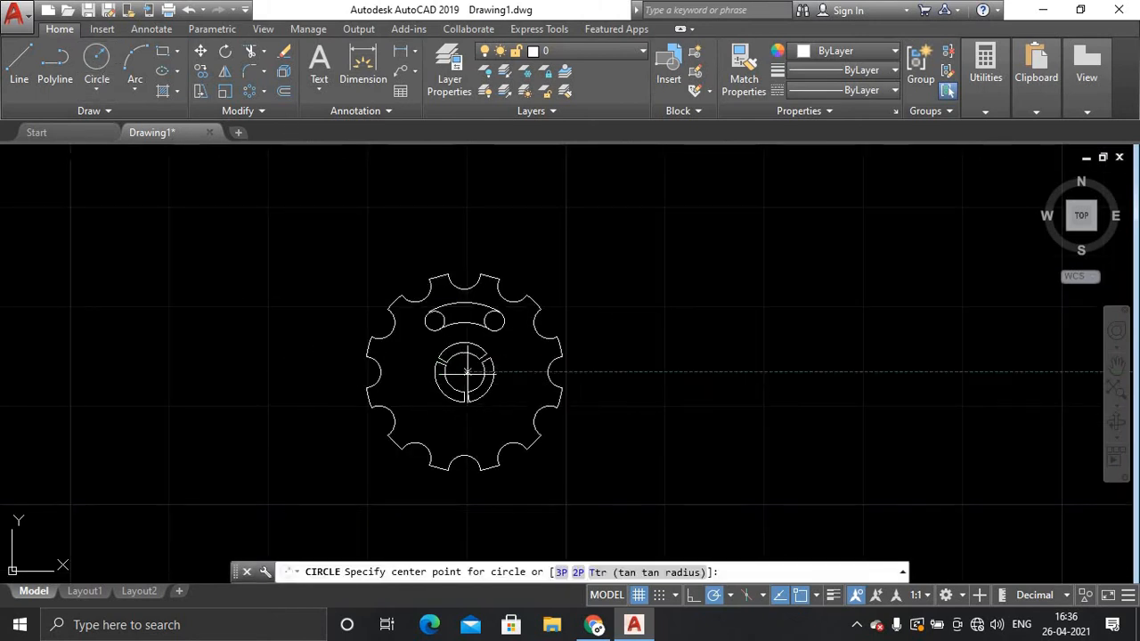
left_click(464, 371)
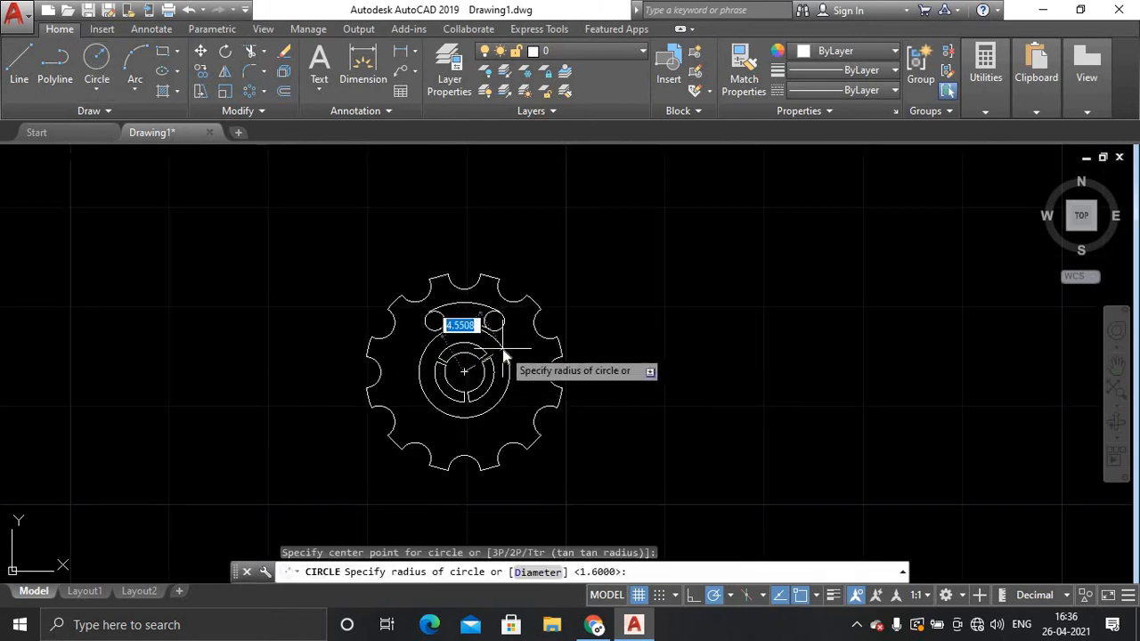
type("6")
key("Return")
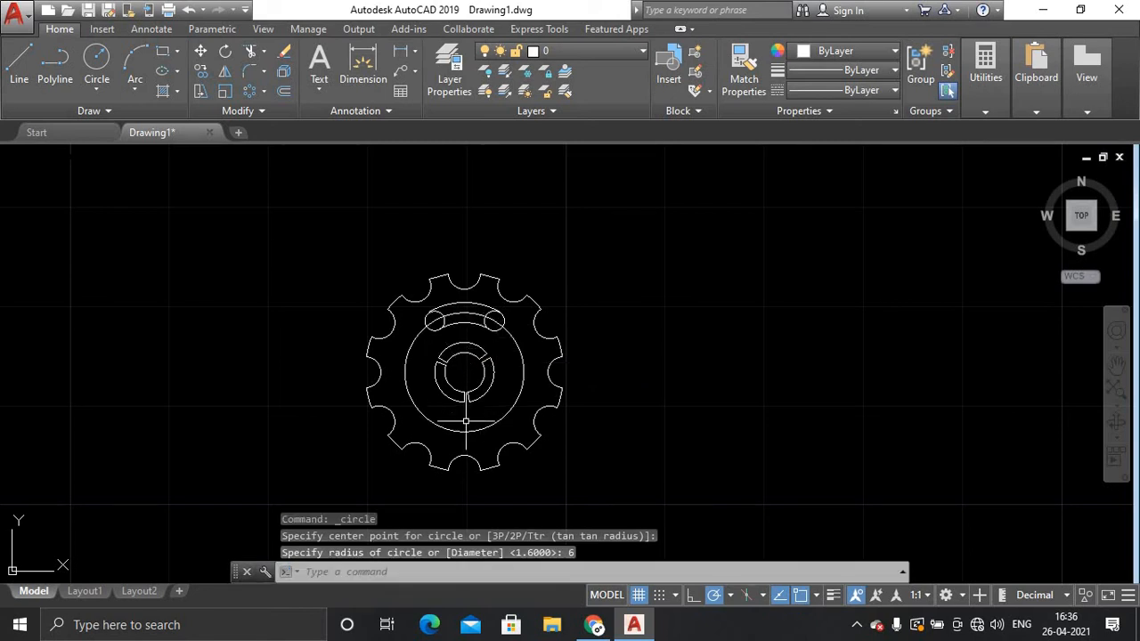
Draw a circle of radius 1 centred on the bottom quadrant of the radius 6 circle
left_click(96, 60)
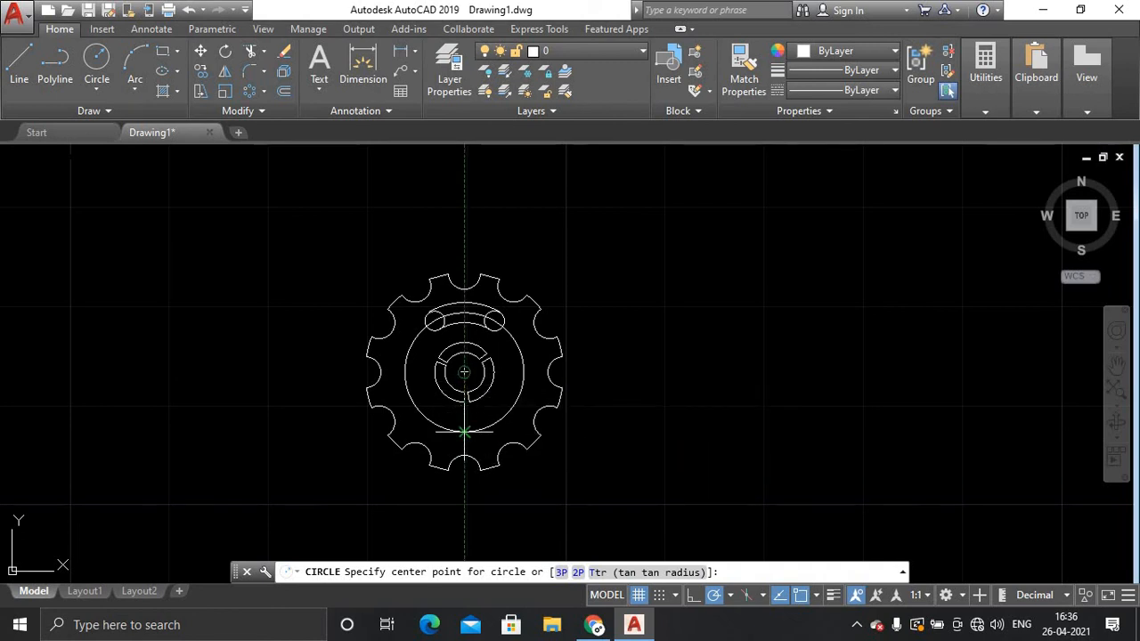
left_click(464, 432)
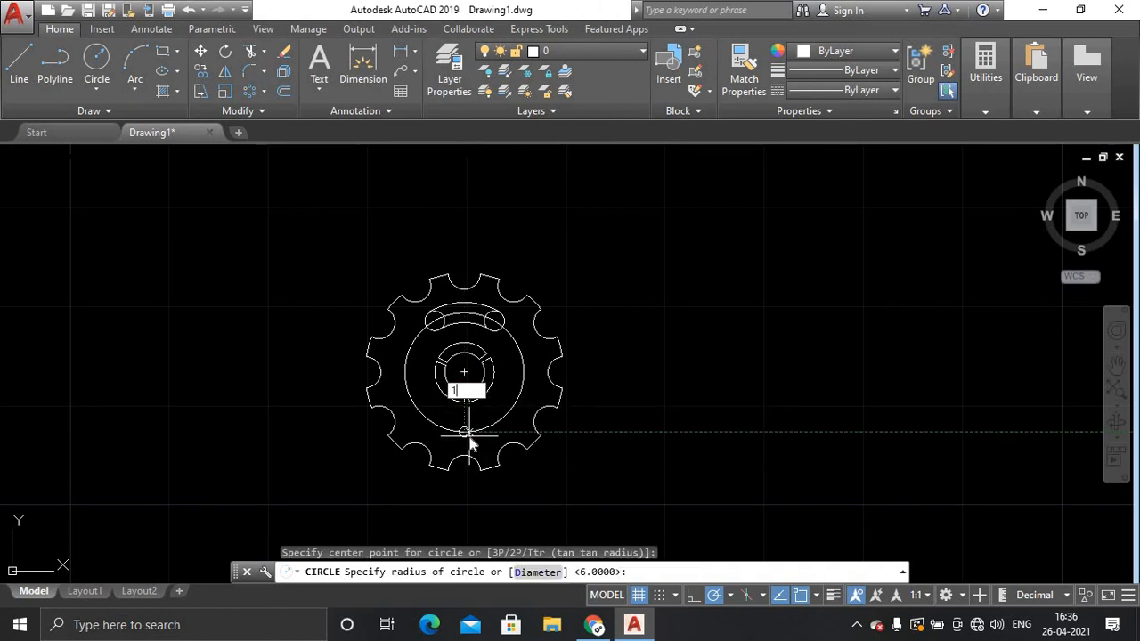
key("Return")
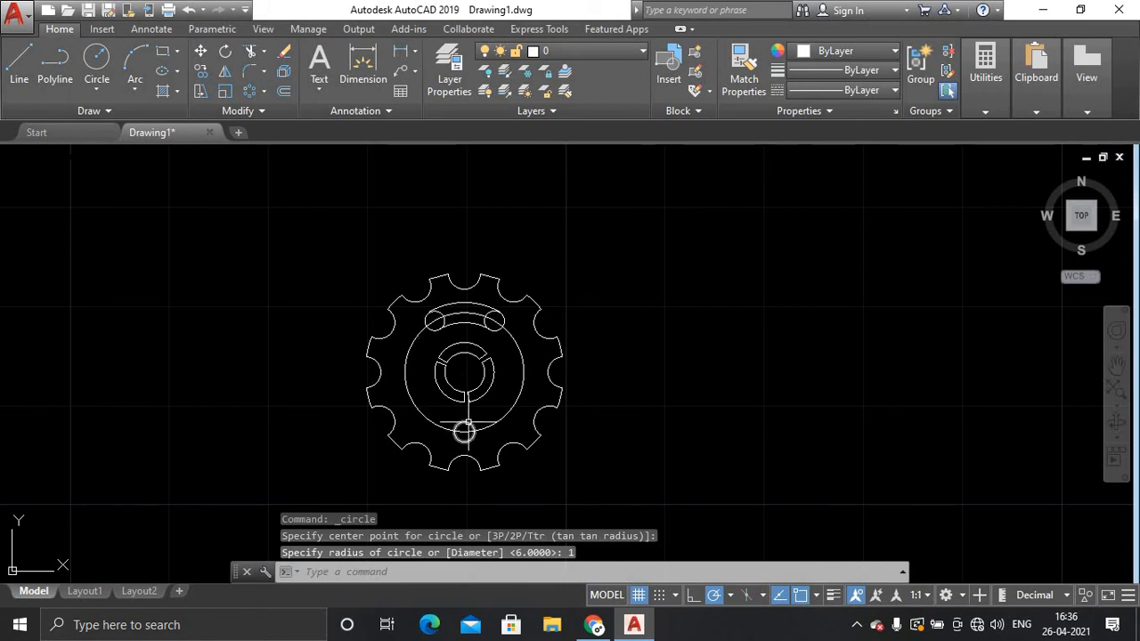
scroll(466, 435, "up", 3)
scroll(470, 438, "down", 3)
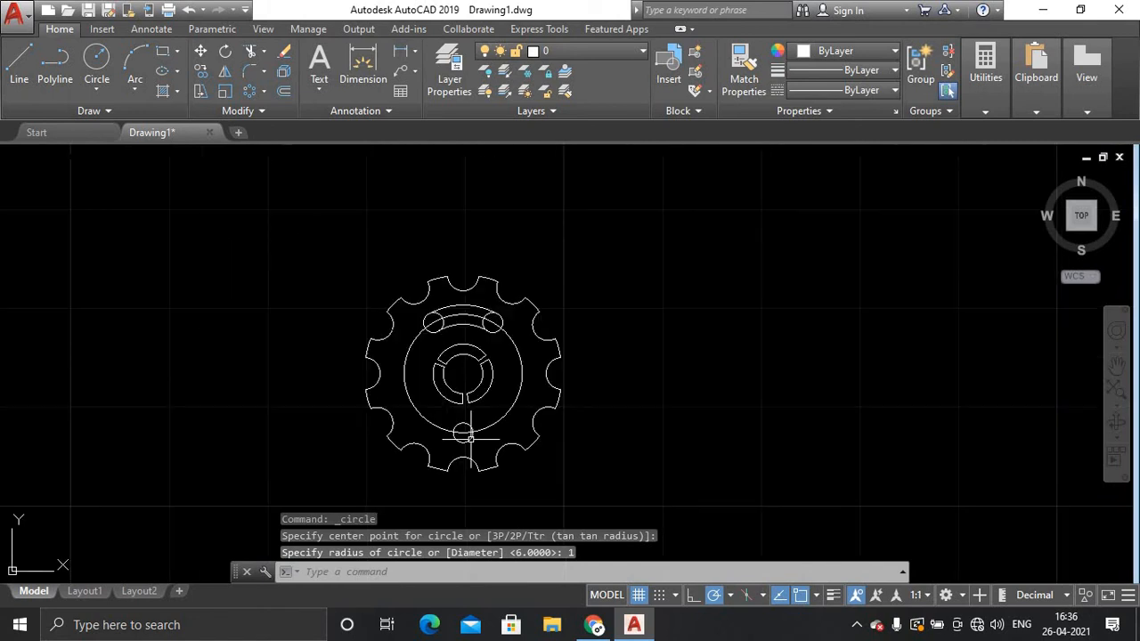
Create a non-associative polar array of the radius 1 circle around the disc's centre with 12 items over 360°
left_click(265, 91)
left_click(285, 185)
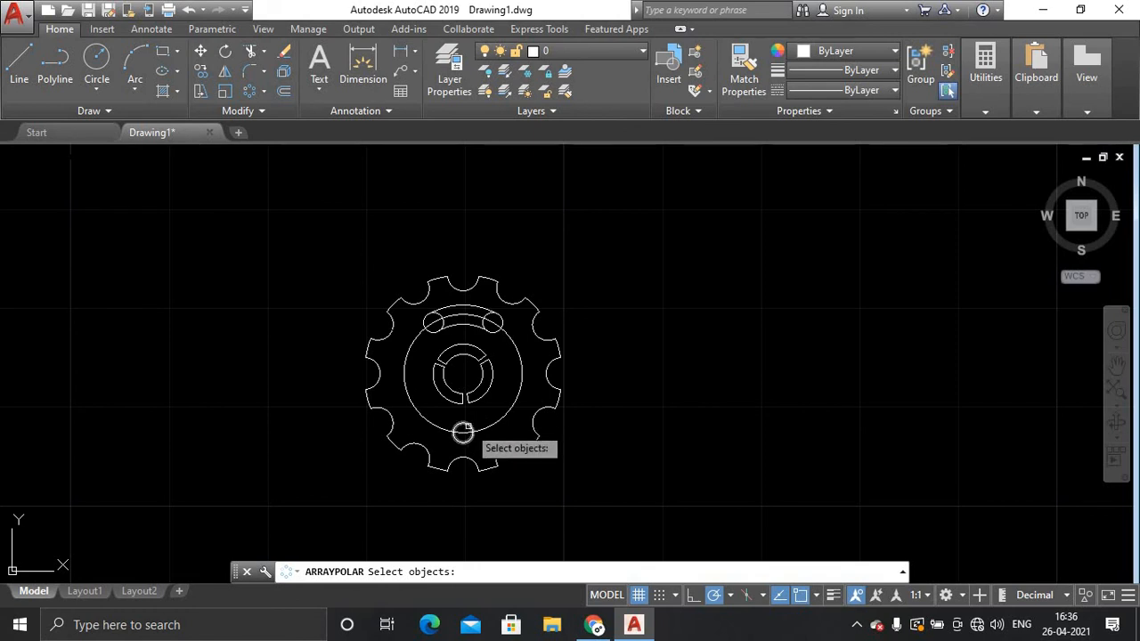
left_click(463, 432)
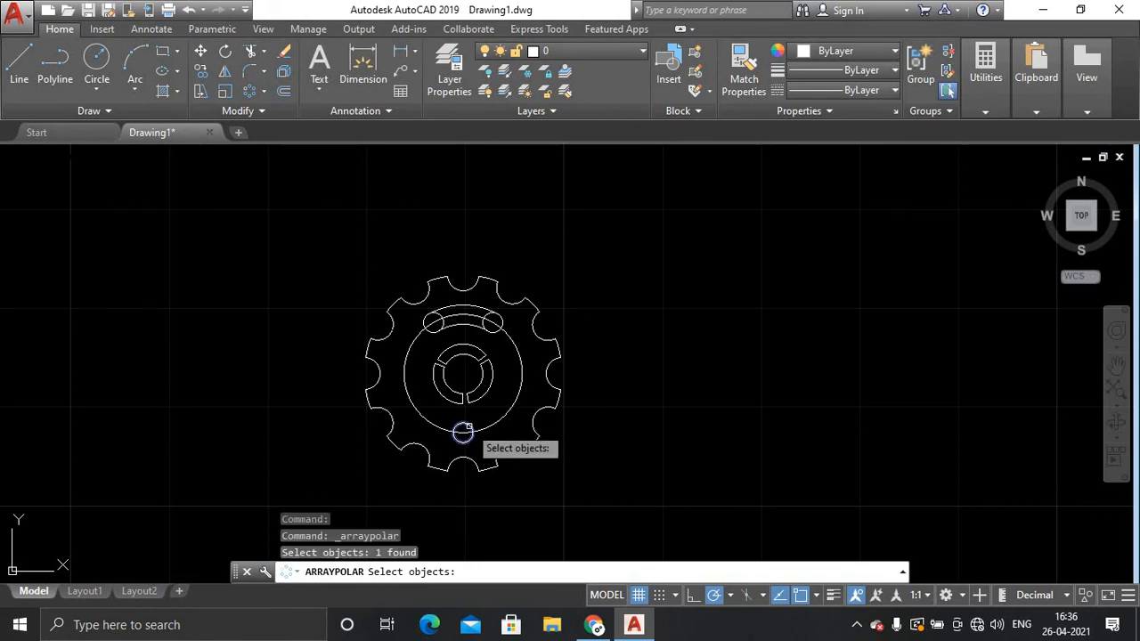
key("Return")
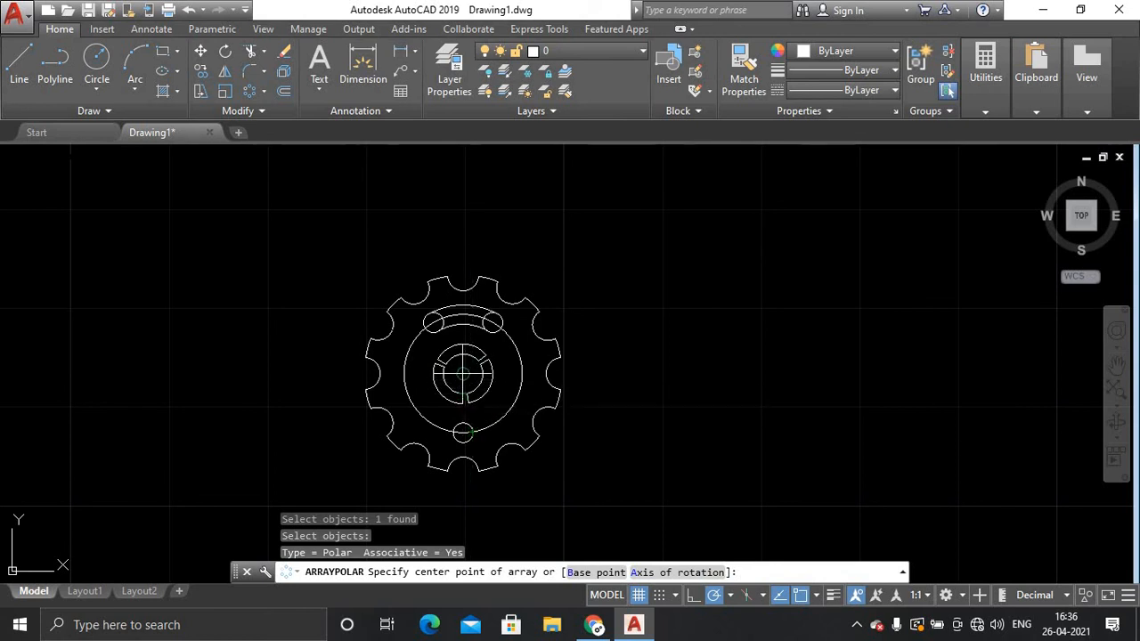
left_click(463, 374)
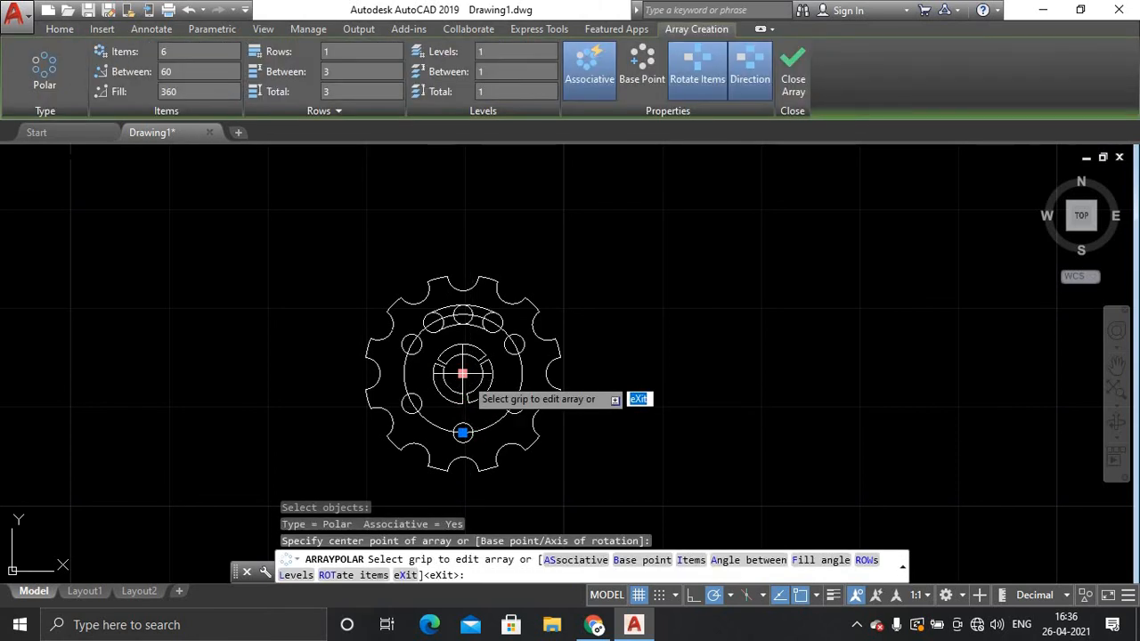
left_click(189, 51)
type("12")
key("Return")
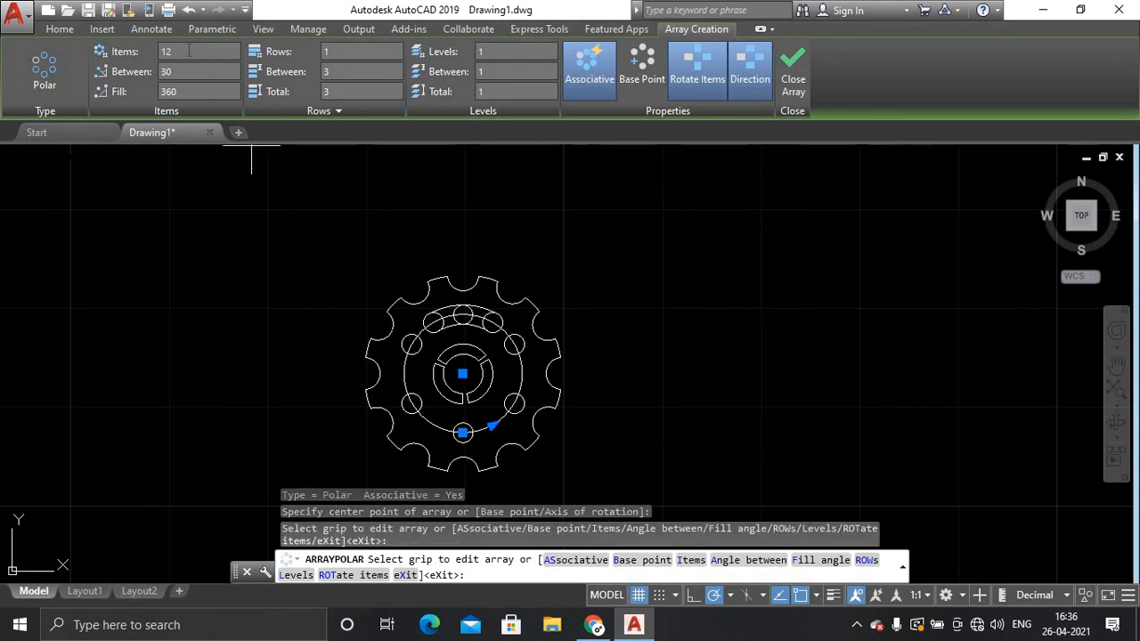
left_click(593, 67)
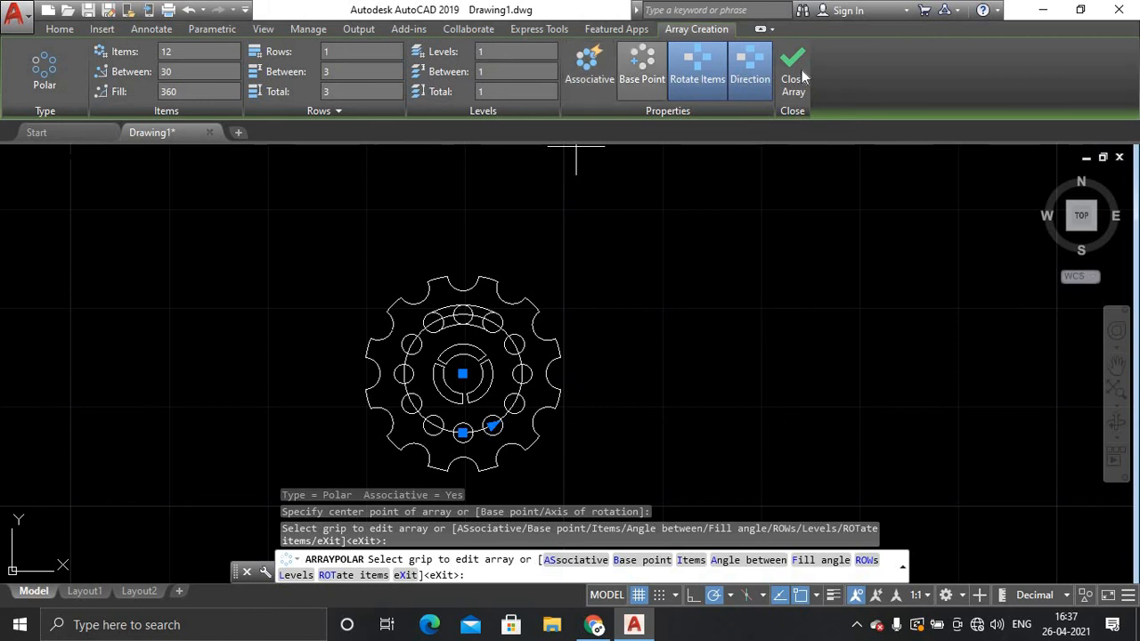
left_click(792, 78)
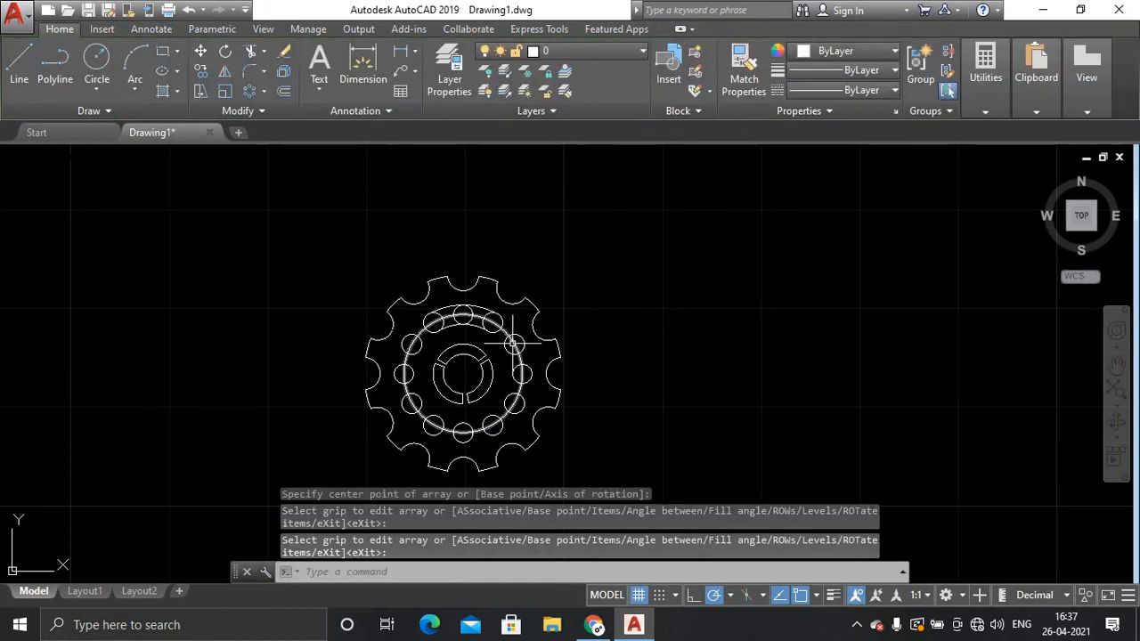
Erase five of the arrayed small circles: the one in the middle of the curved slot, the upper left and right ones, and the leftmost and rightmost ones
scroll(512, 343, "up", 2)
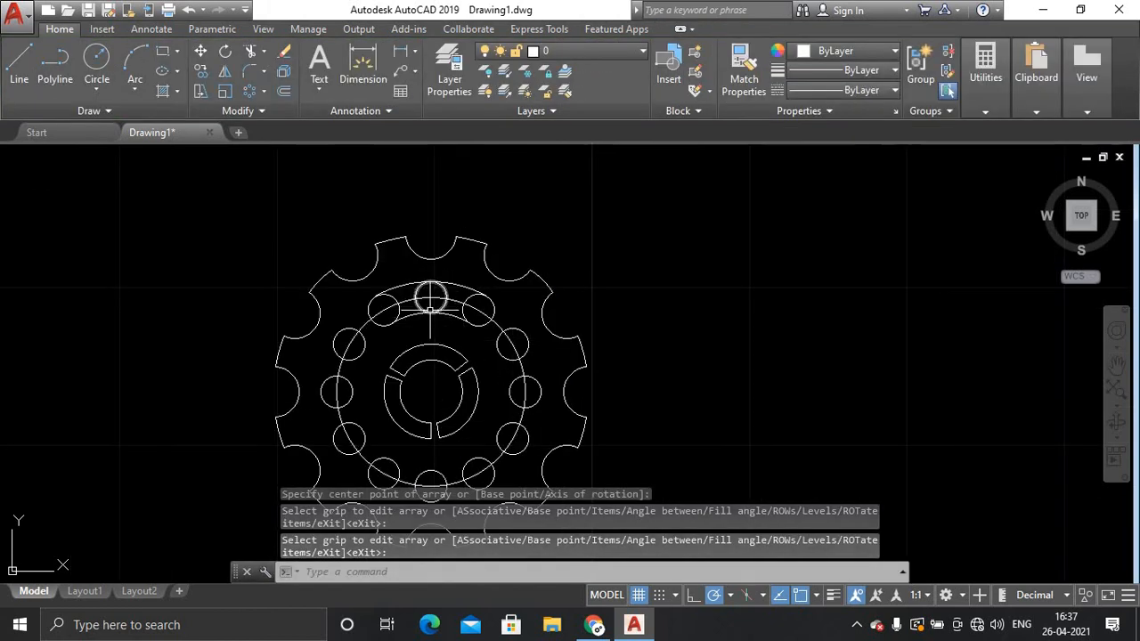
scroll(428, 295, "up", 5)
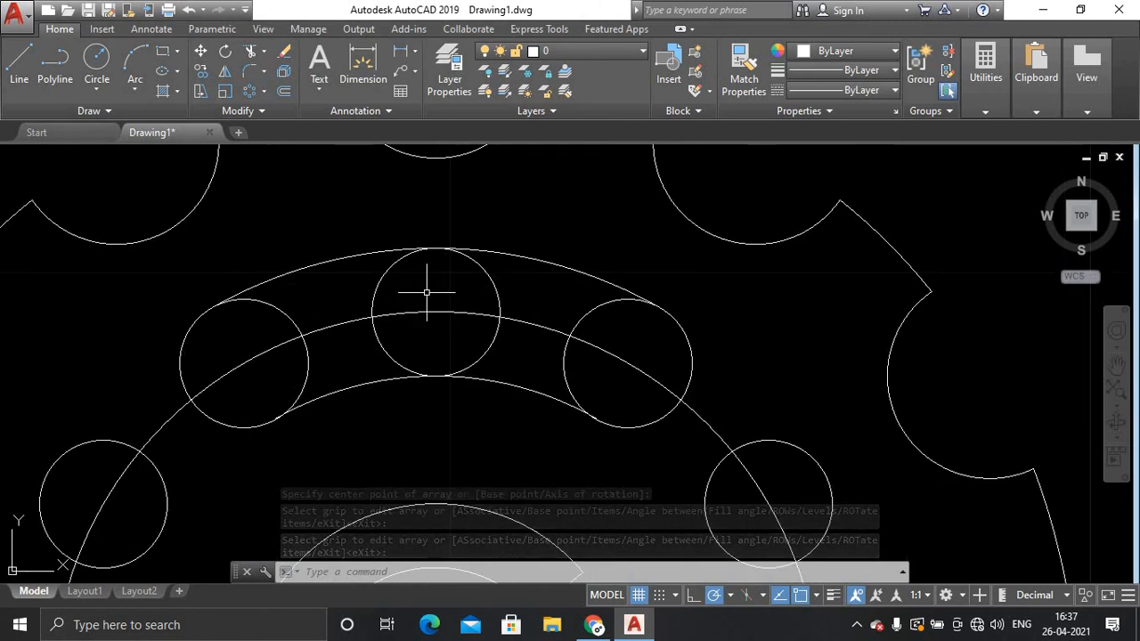
left_click(381, 277)
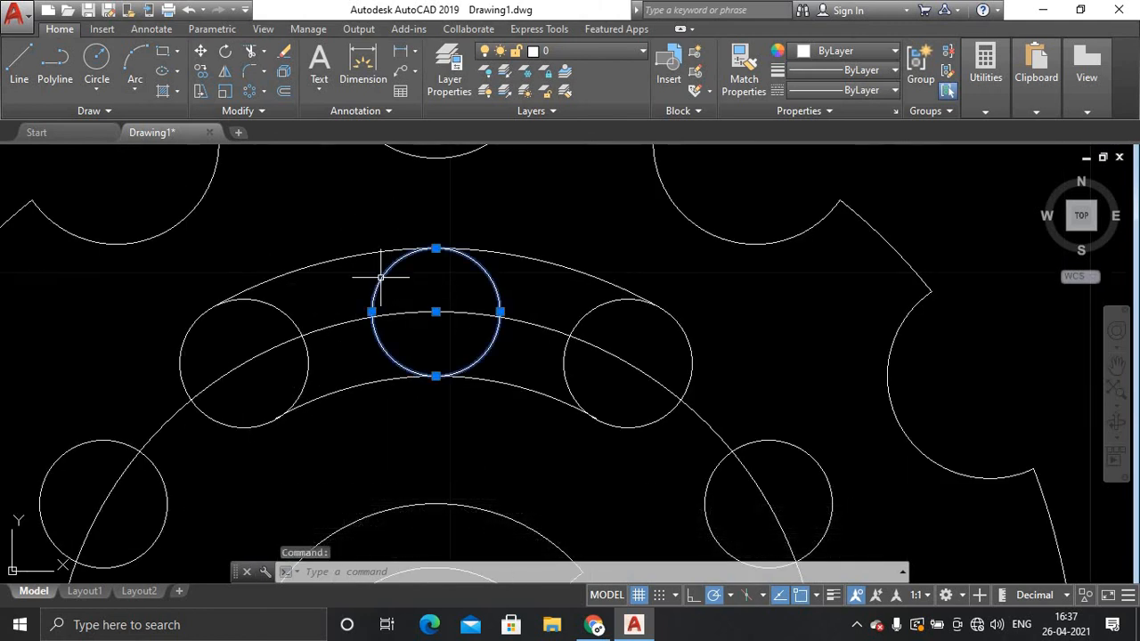
left_click(802, 456)
scroll(802, 454, "down", 5)
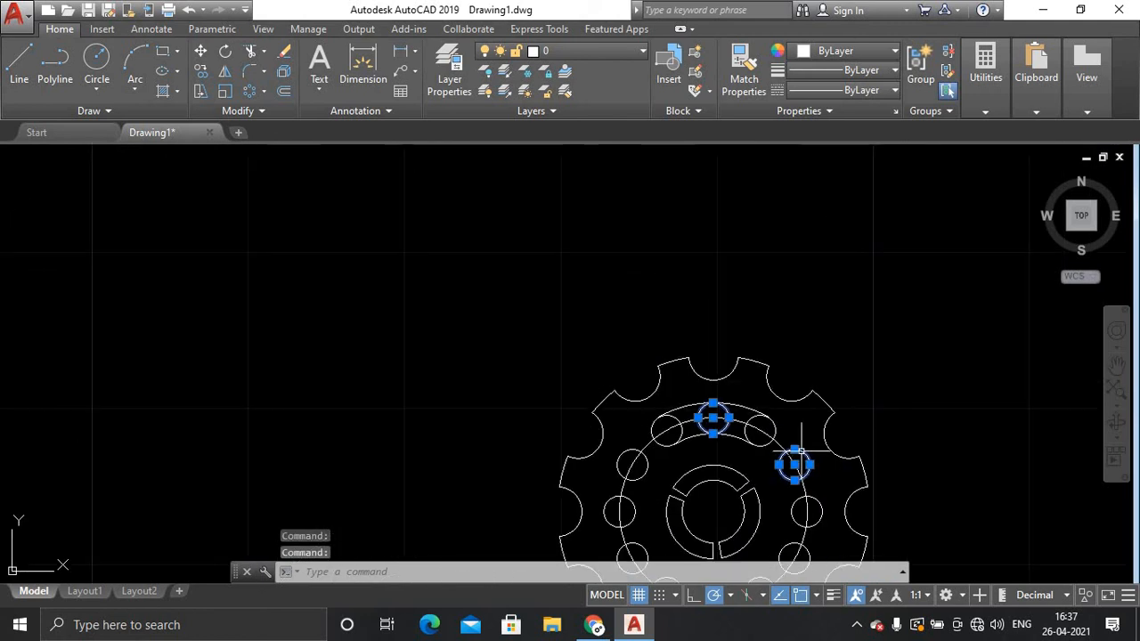
scroll(647, 452, "up", 4)
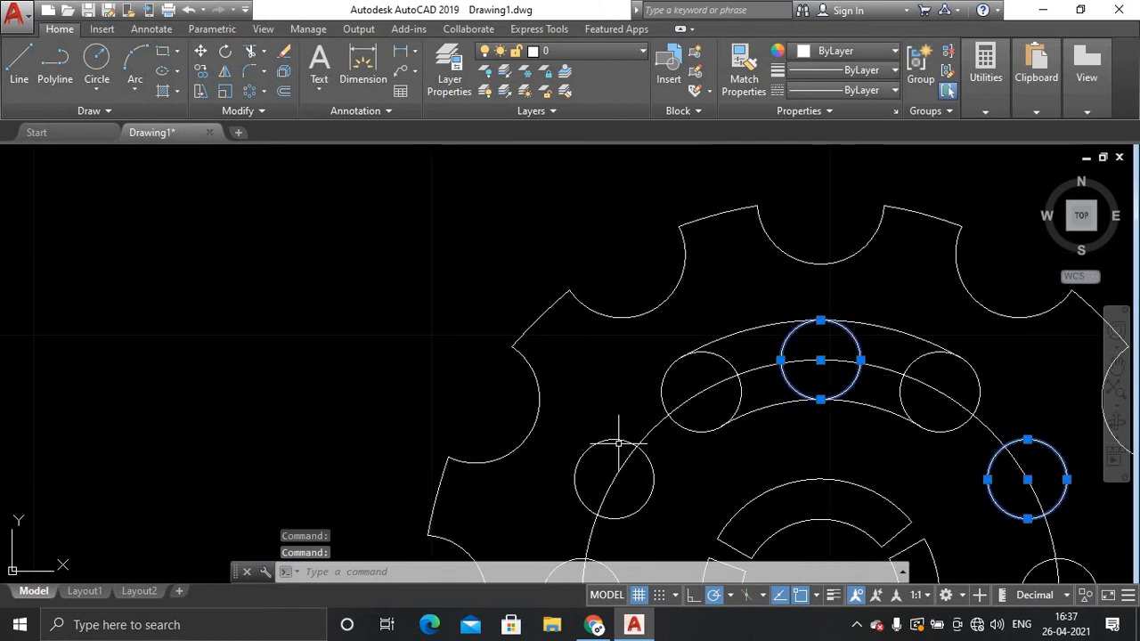
left_click(611, 451)
scroll(619, 441, "down", 4)
scroll(619, 445, "up", 4)
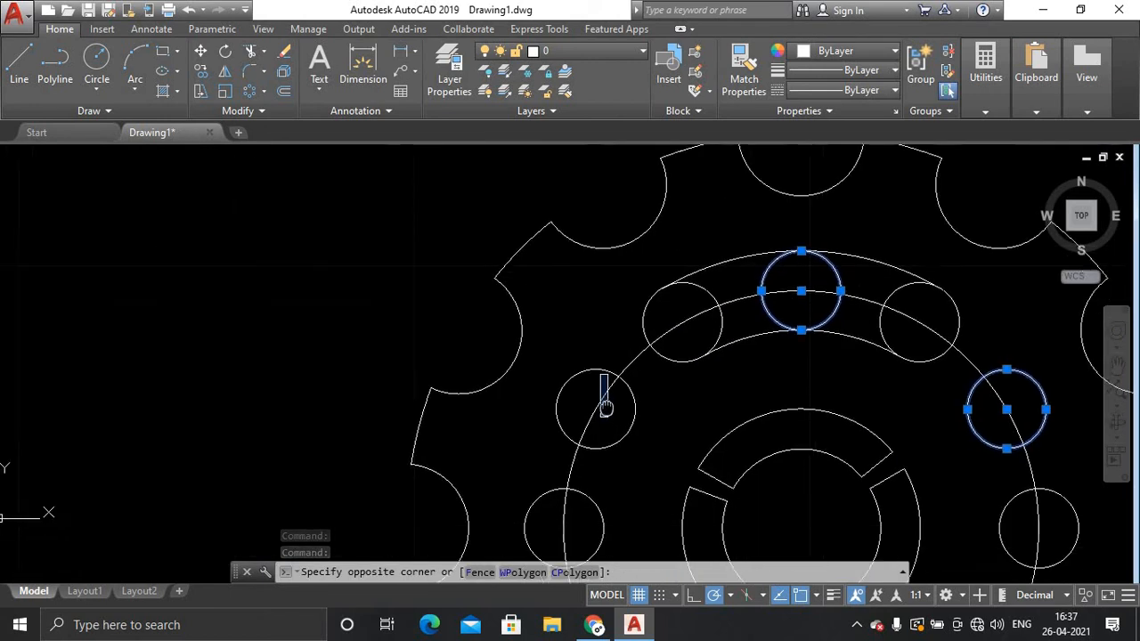
left_click(587, 352)
left_click(585, 351)
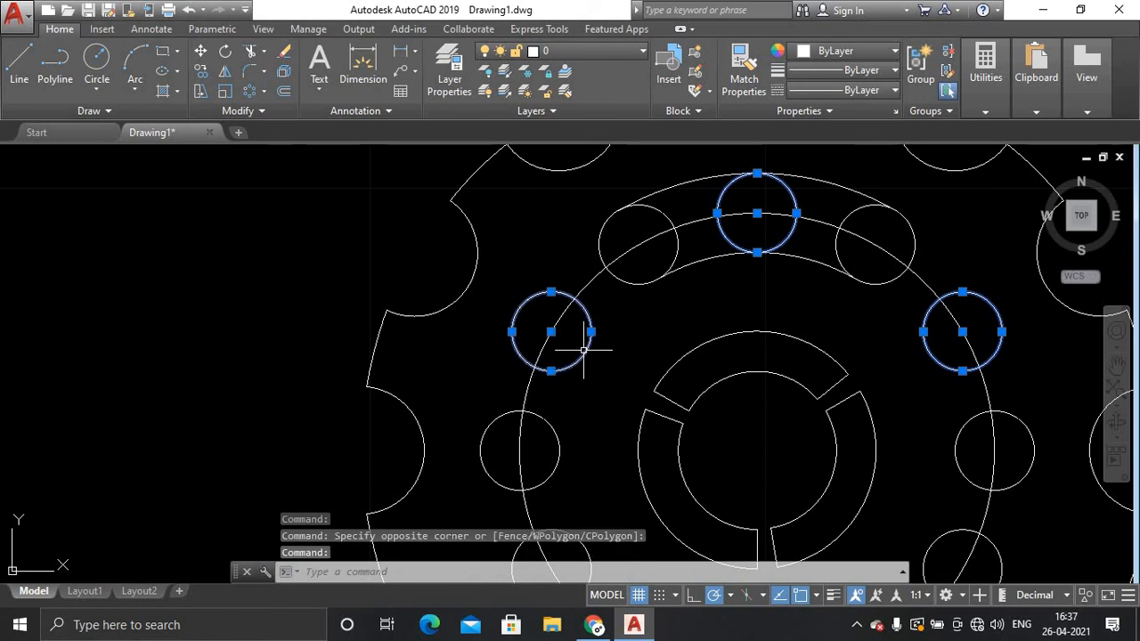
scroll(585, 352, "up", 4)
scroll(574, 428, "down", 6)
left_click(564, 434)
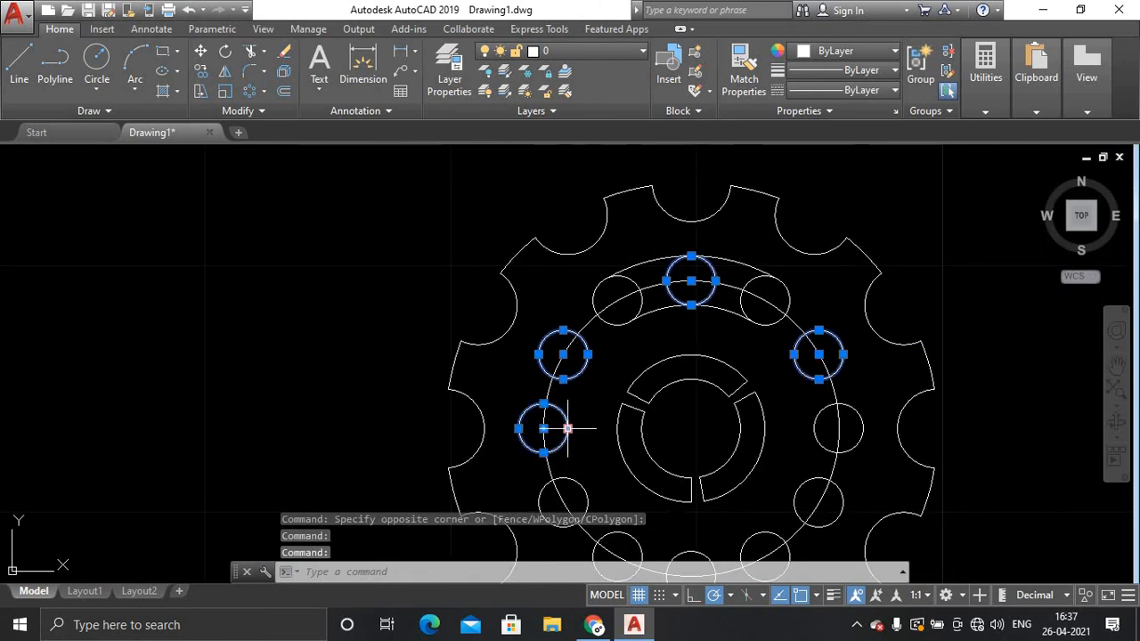
left_click(811, 425)
scroll(814, 431, "down", 4)
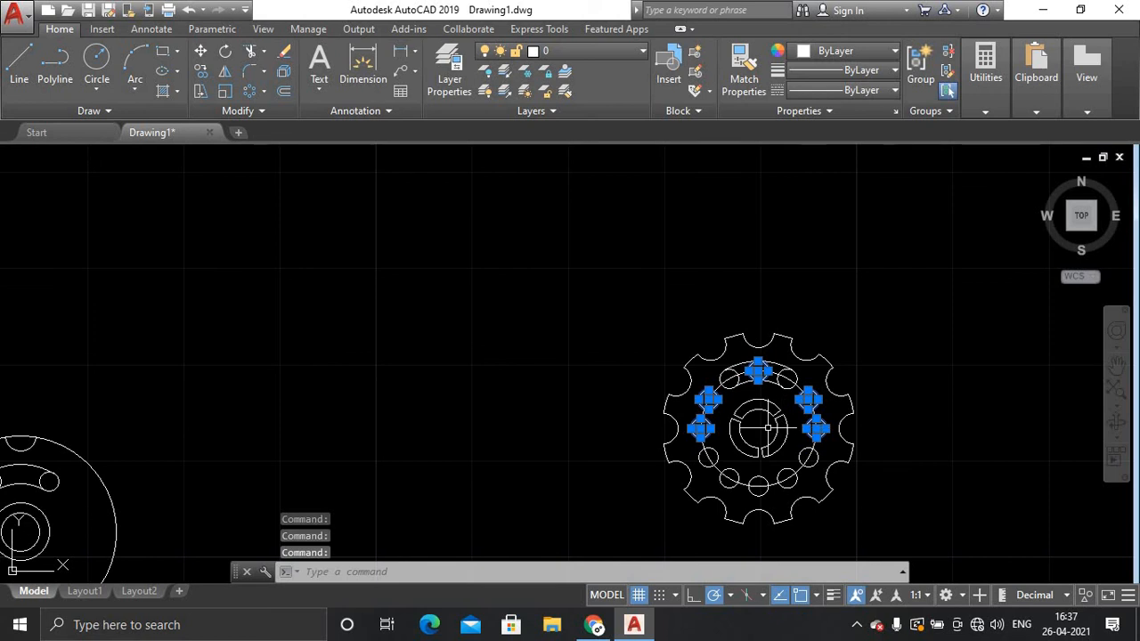
key("Delete")
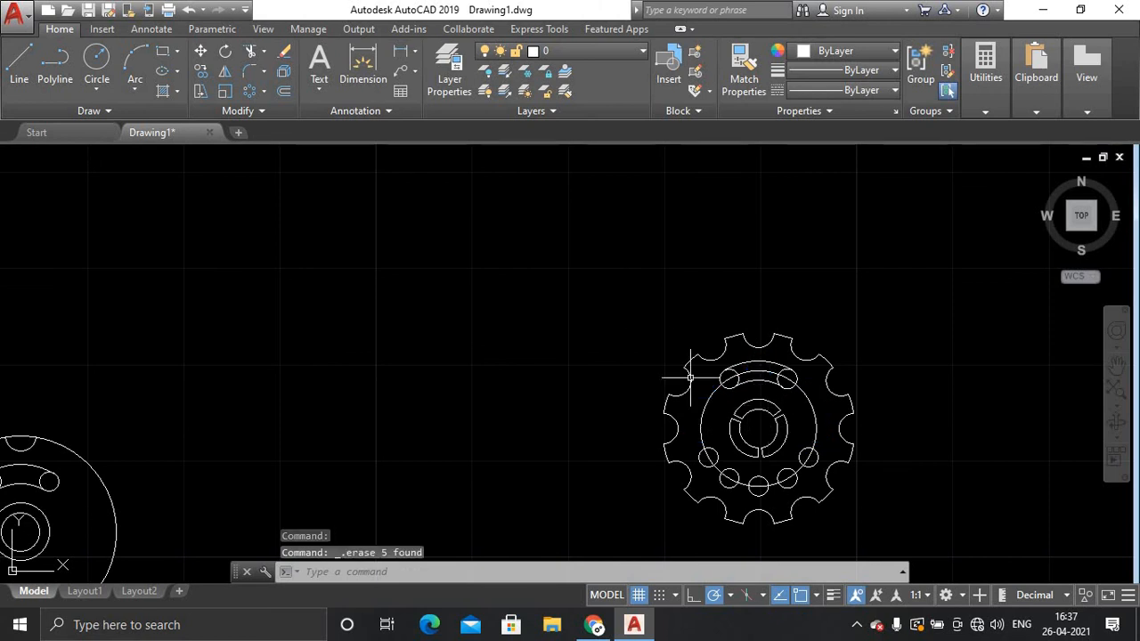
Erase the radius 6 construction circle that runs through the small holes
left_click(706, 407)
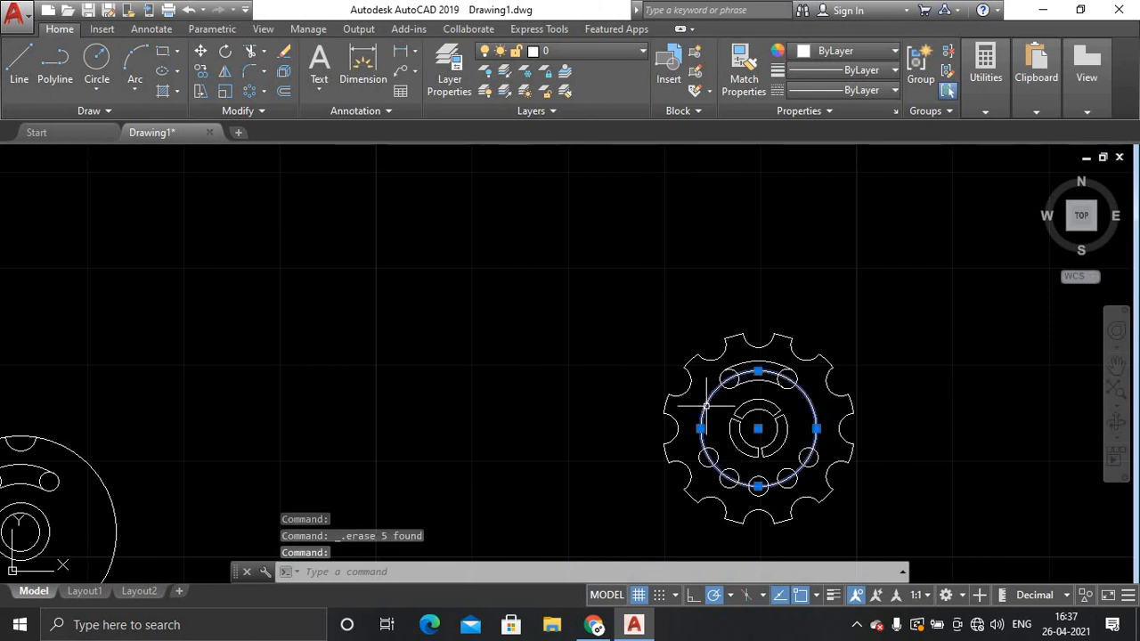
key("Delete")
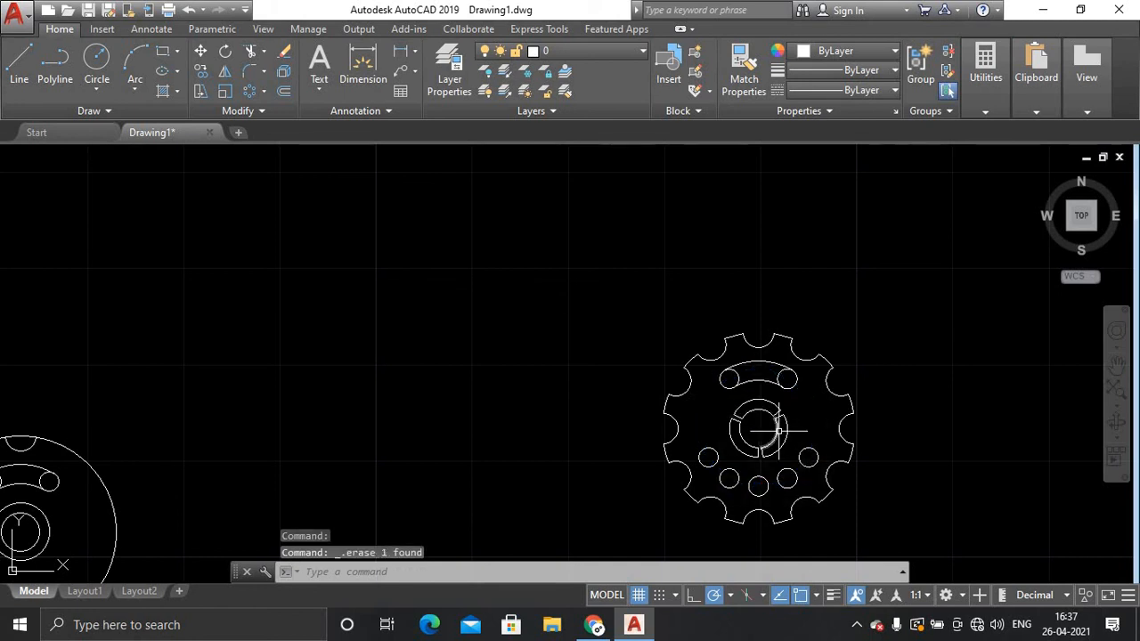
mouse_move(777, 428)
middle_mouse_down()
mouse_move(758, 406)
mouse_move(570, 342)
middle_mouse_up()
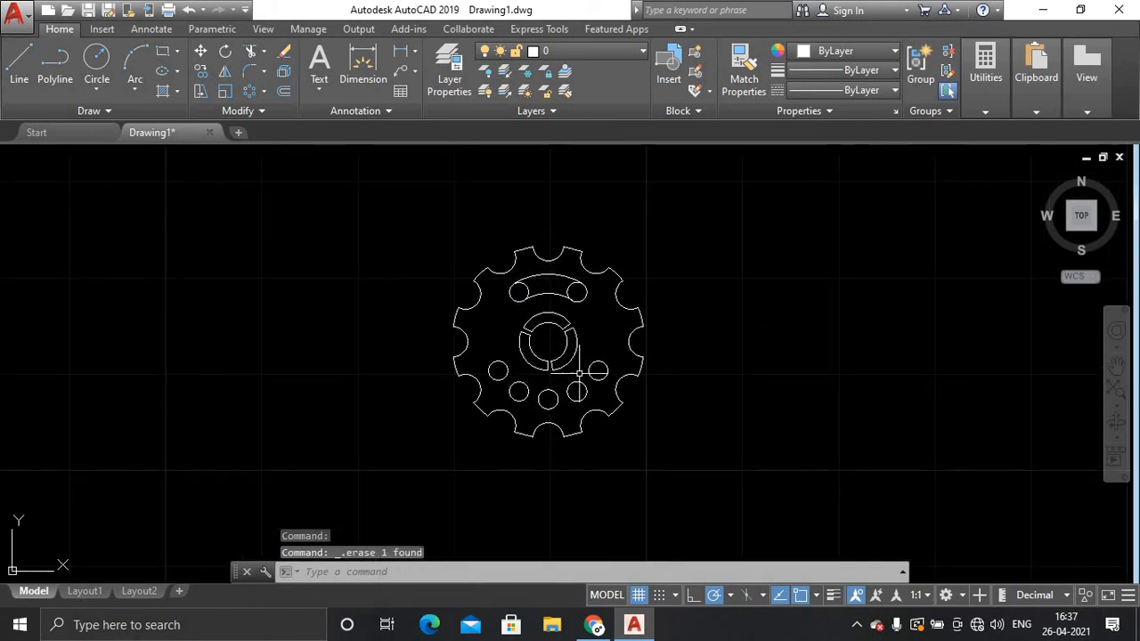
scroll(595, 351, "down", 2)
scroll(595, 365, "up", 4)
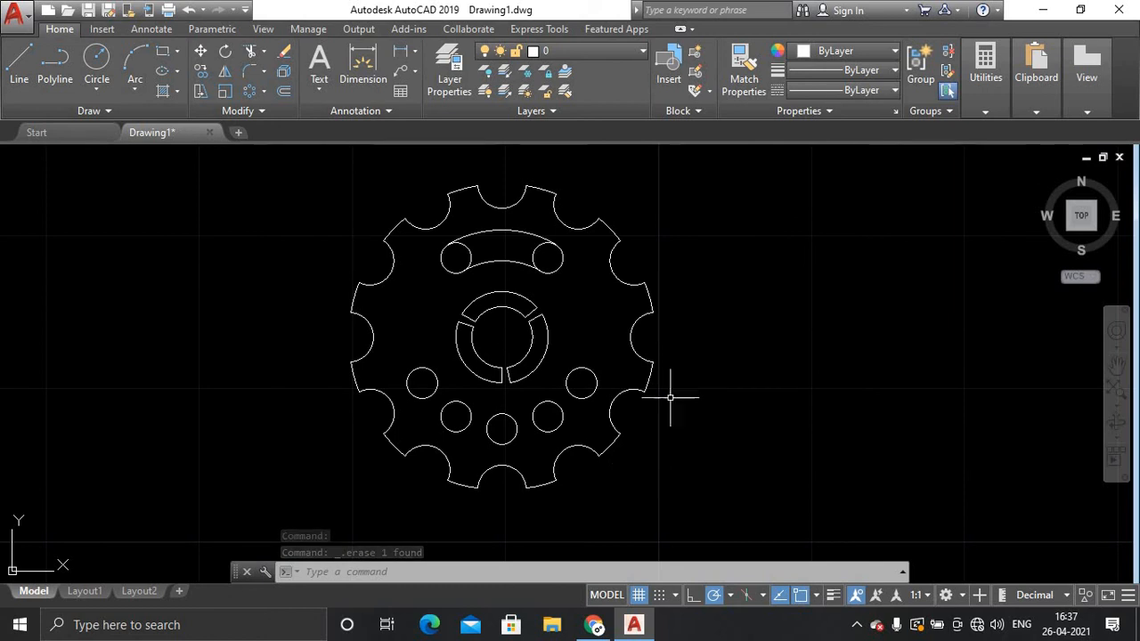